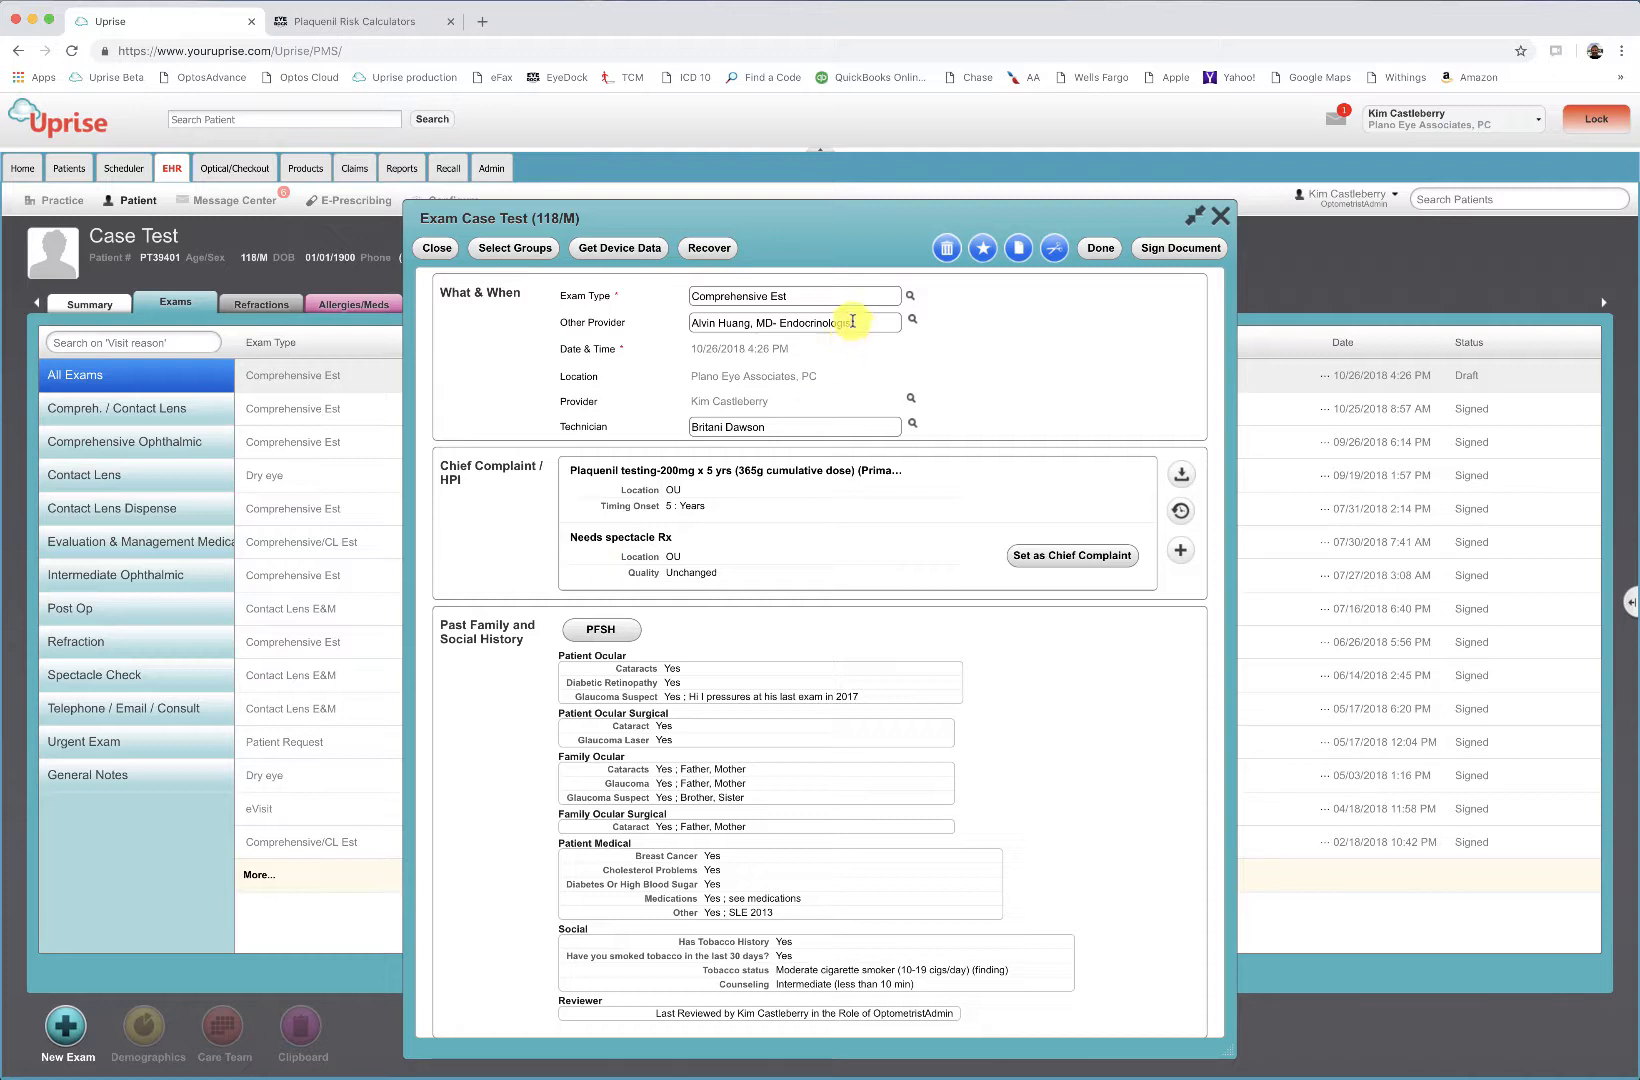
# Review the exam's other provider and the dose details in the Plaquenil testing complaint, leaving the complaint without saving
pyautogui.moveTo(853, 321); pyautogui.dragTo(688, 322)
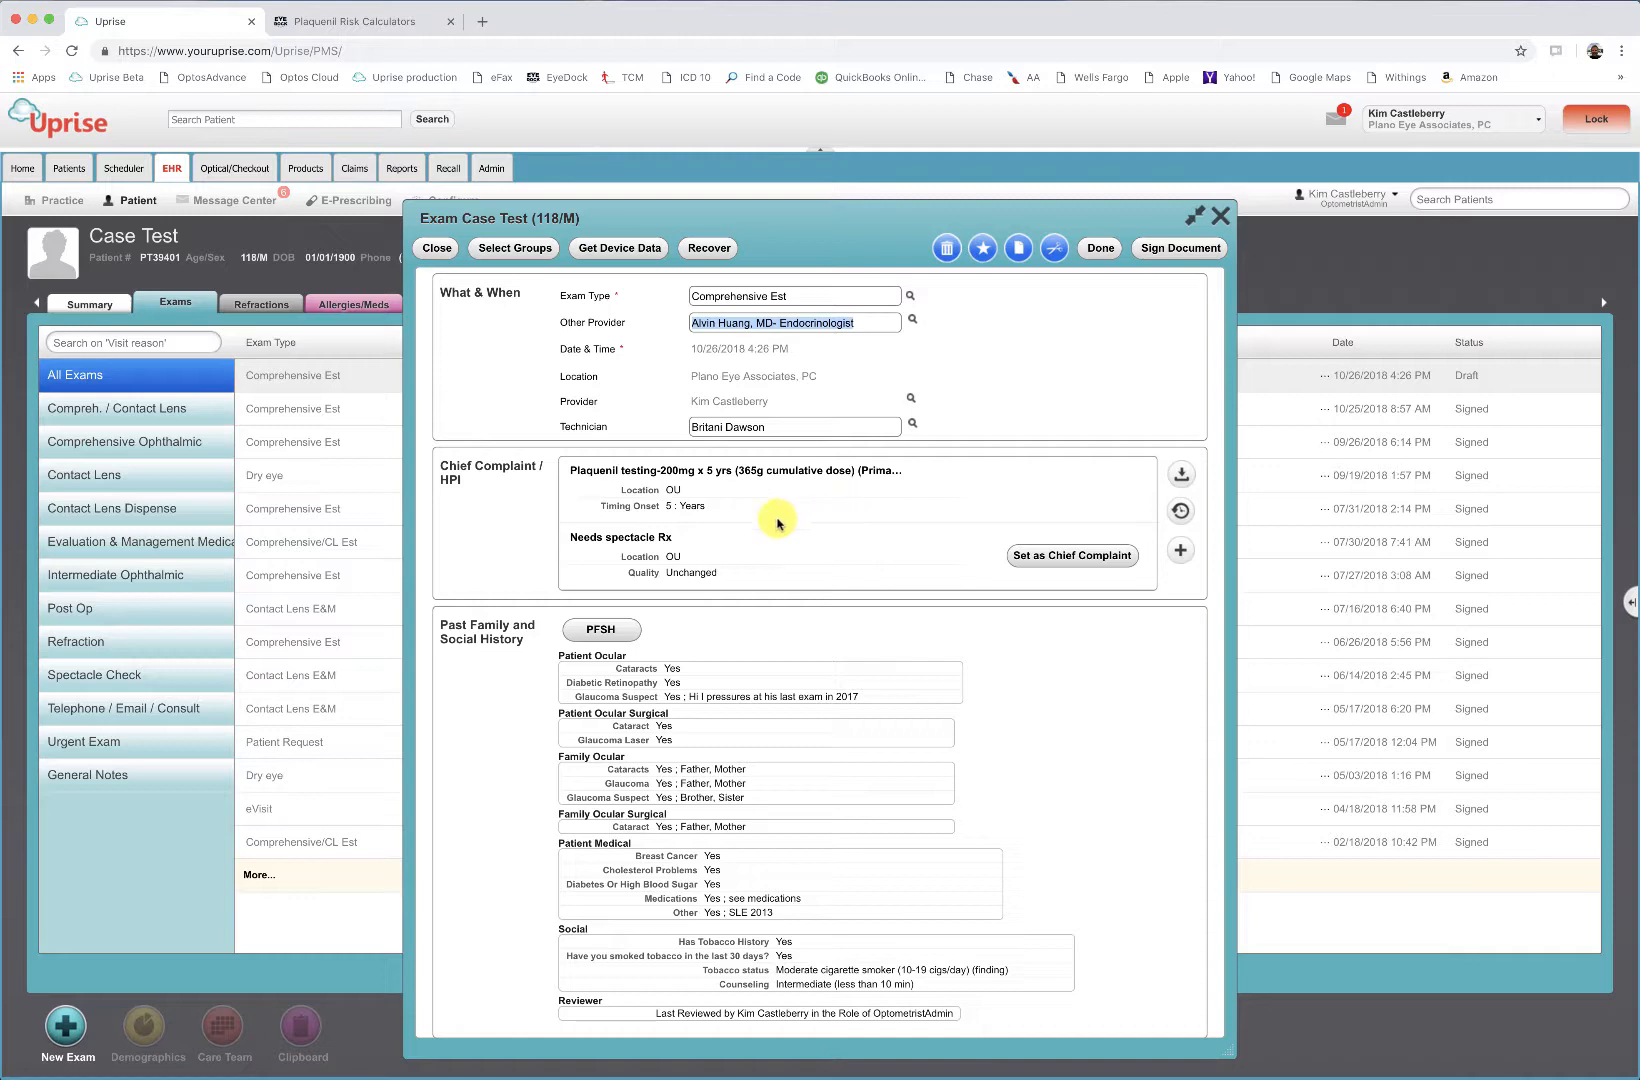
pyautogui.click(615, 472)
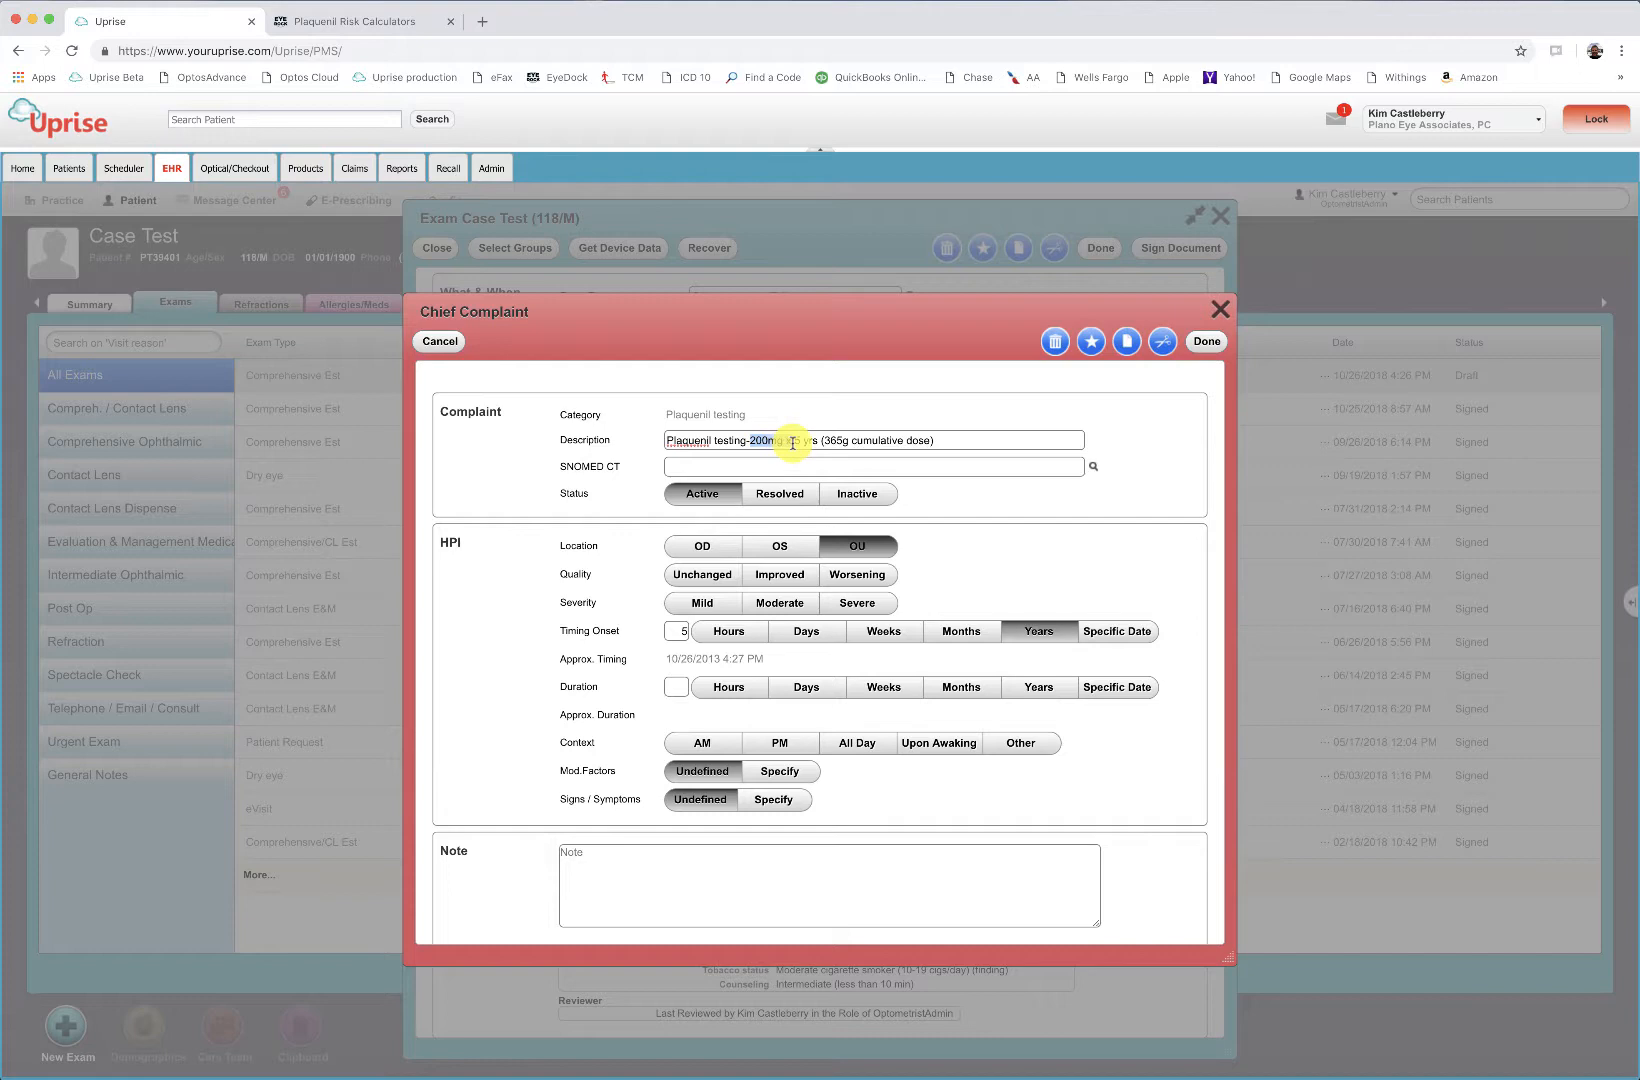
pyautogui.moveTo(794, 441); pyautogui.dragTo(827, 441)
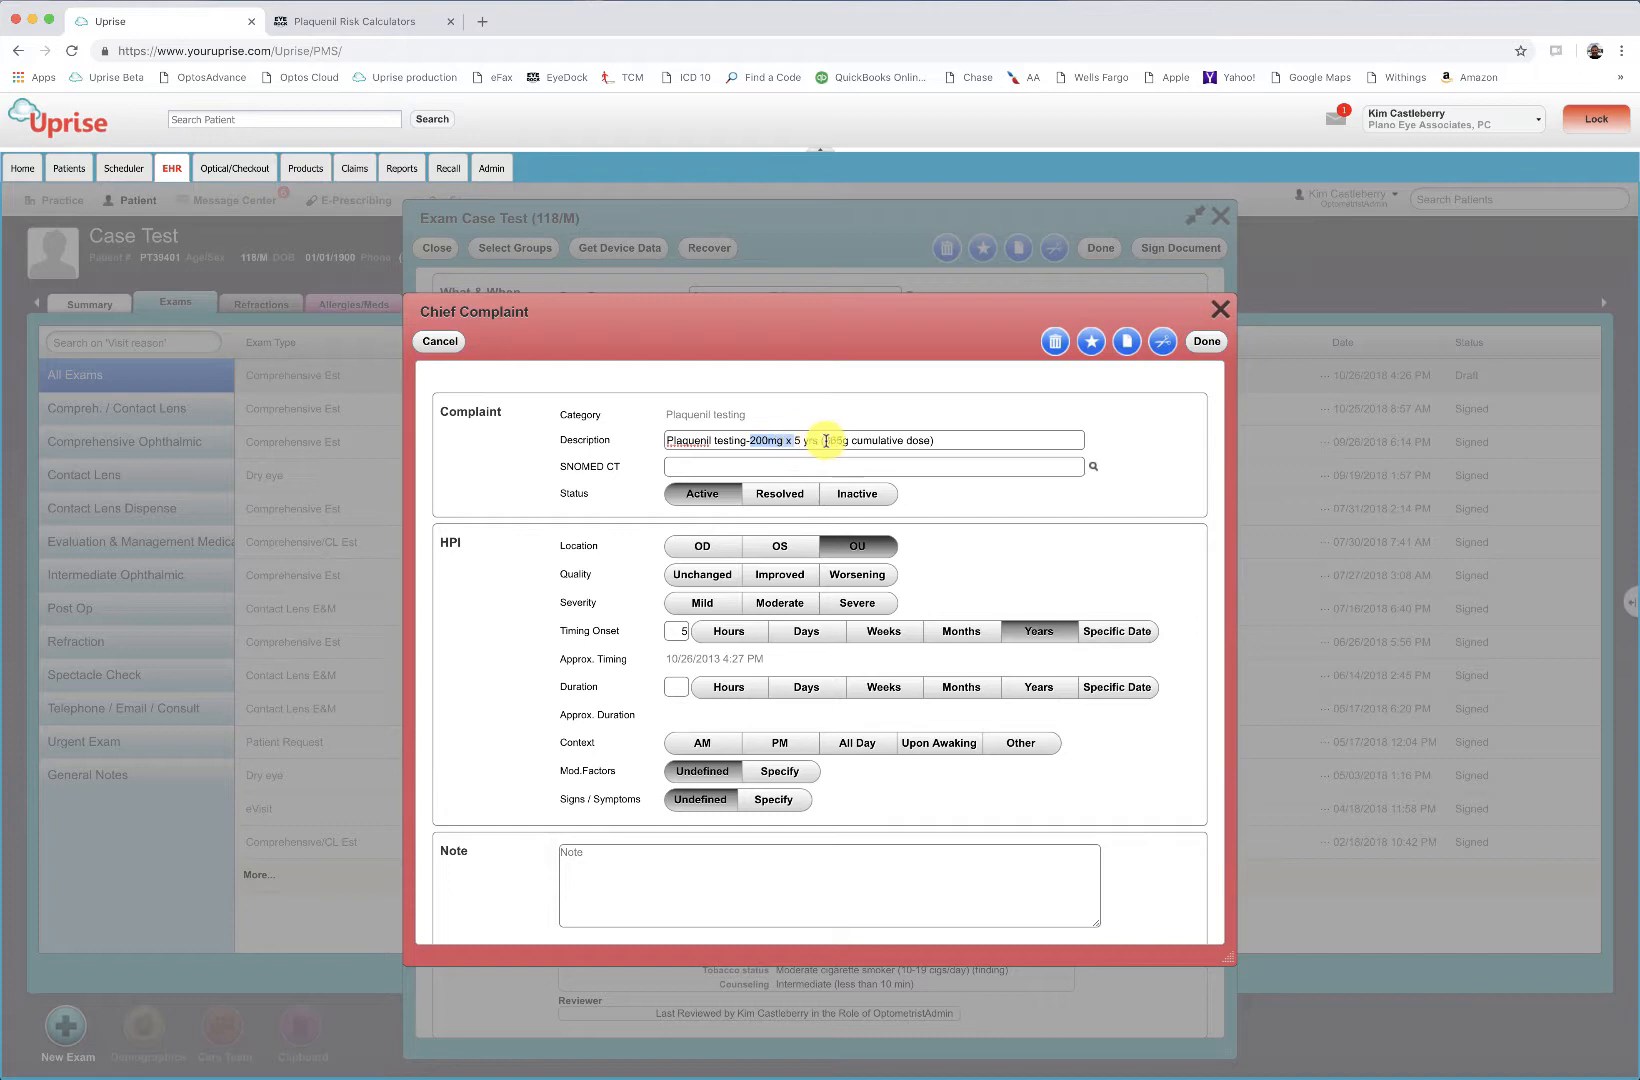
pyautogui.doubleClick(836, 441)
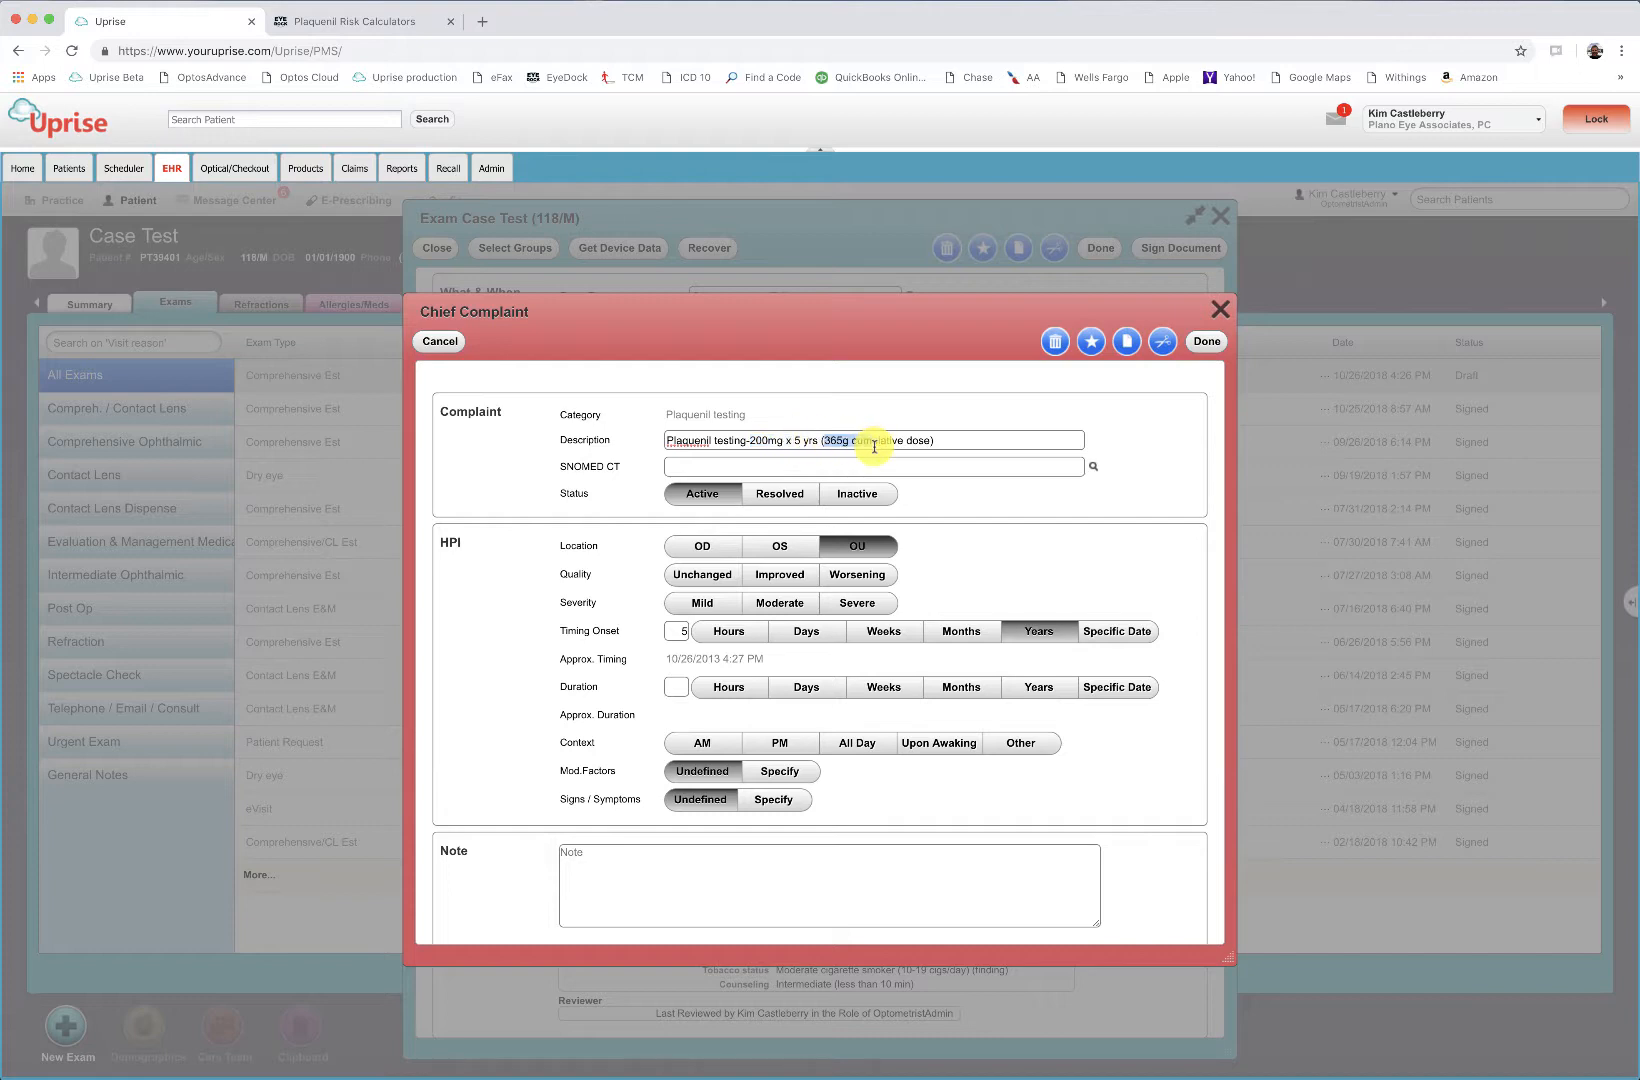
pyautogui.click(442, 342)
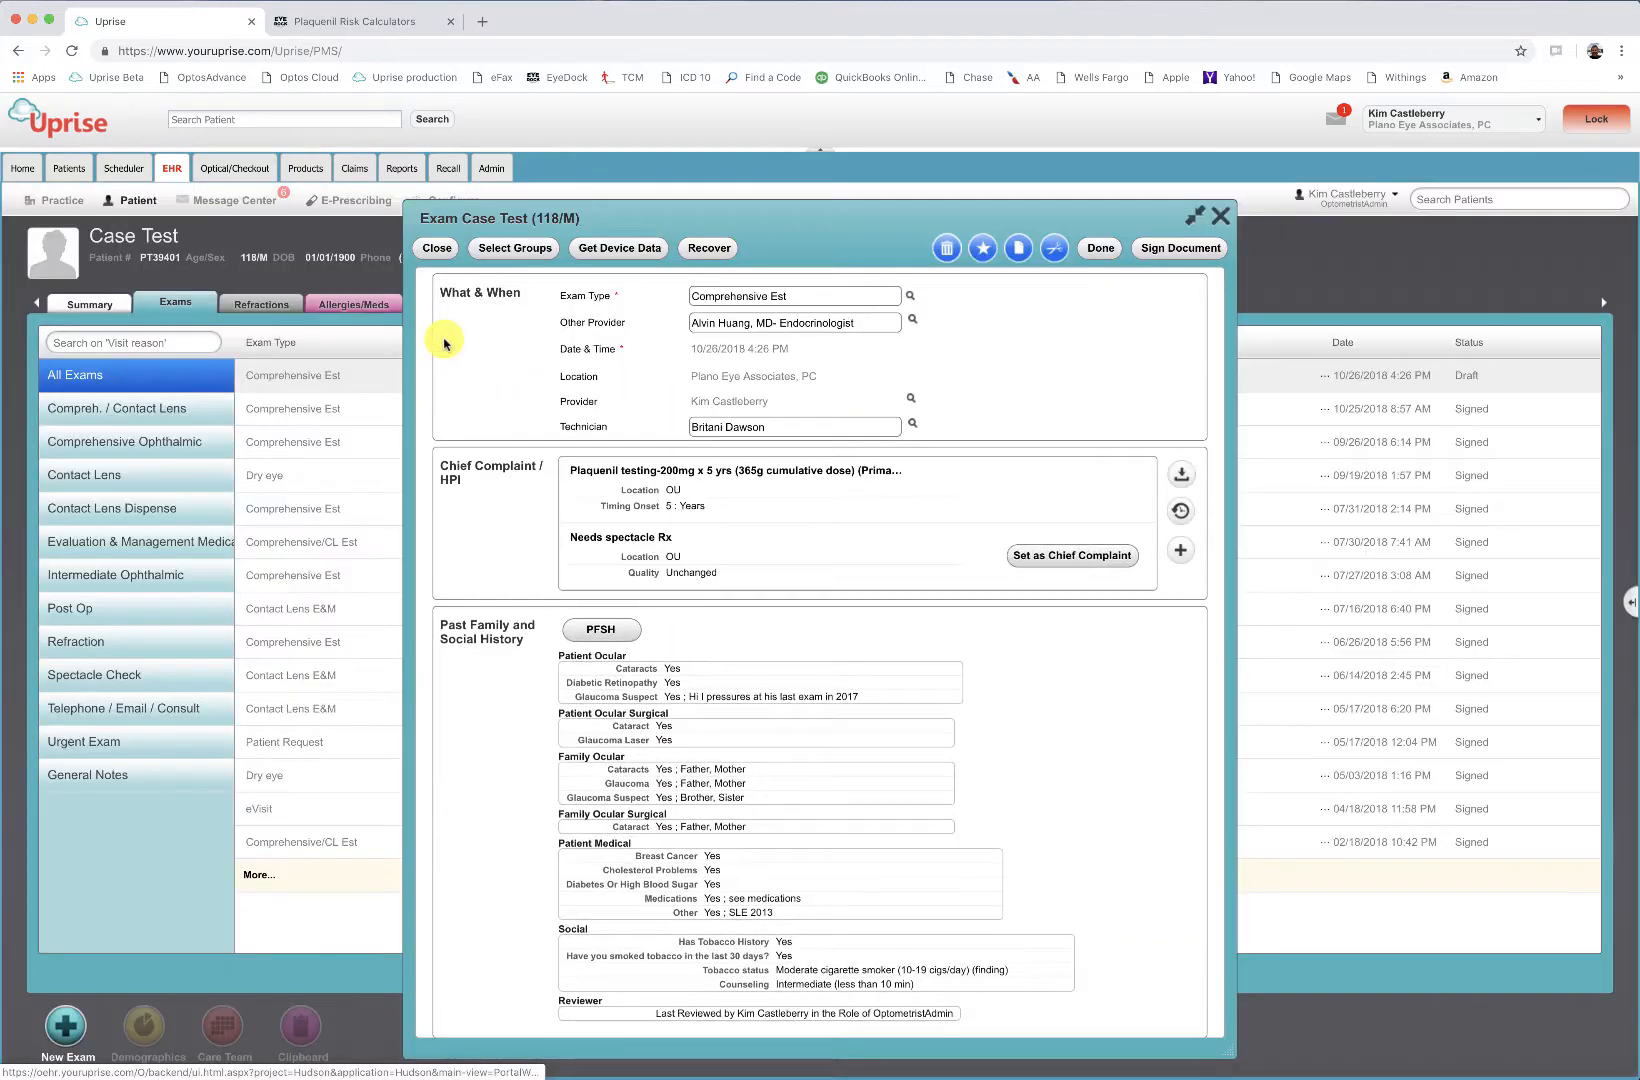
# Switch to EyeDock's Plaquenil Risk Calculators and check the cumulative dosage and the weight-based safe daily dosage
pyautogui.click(366, 24)
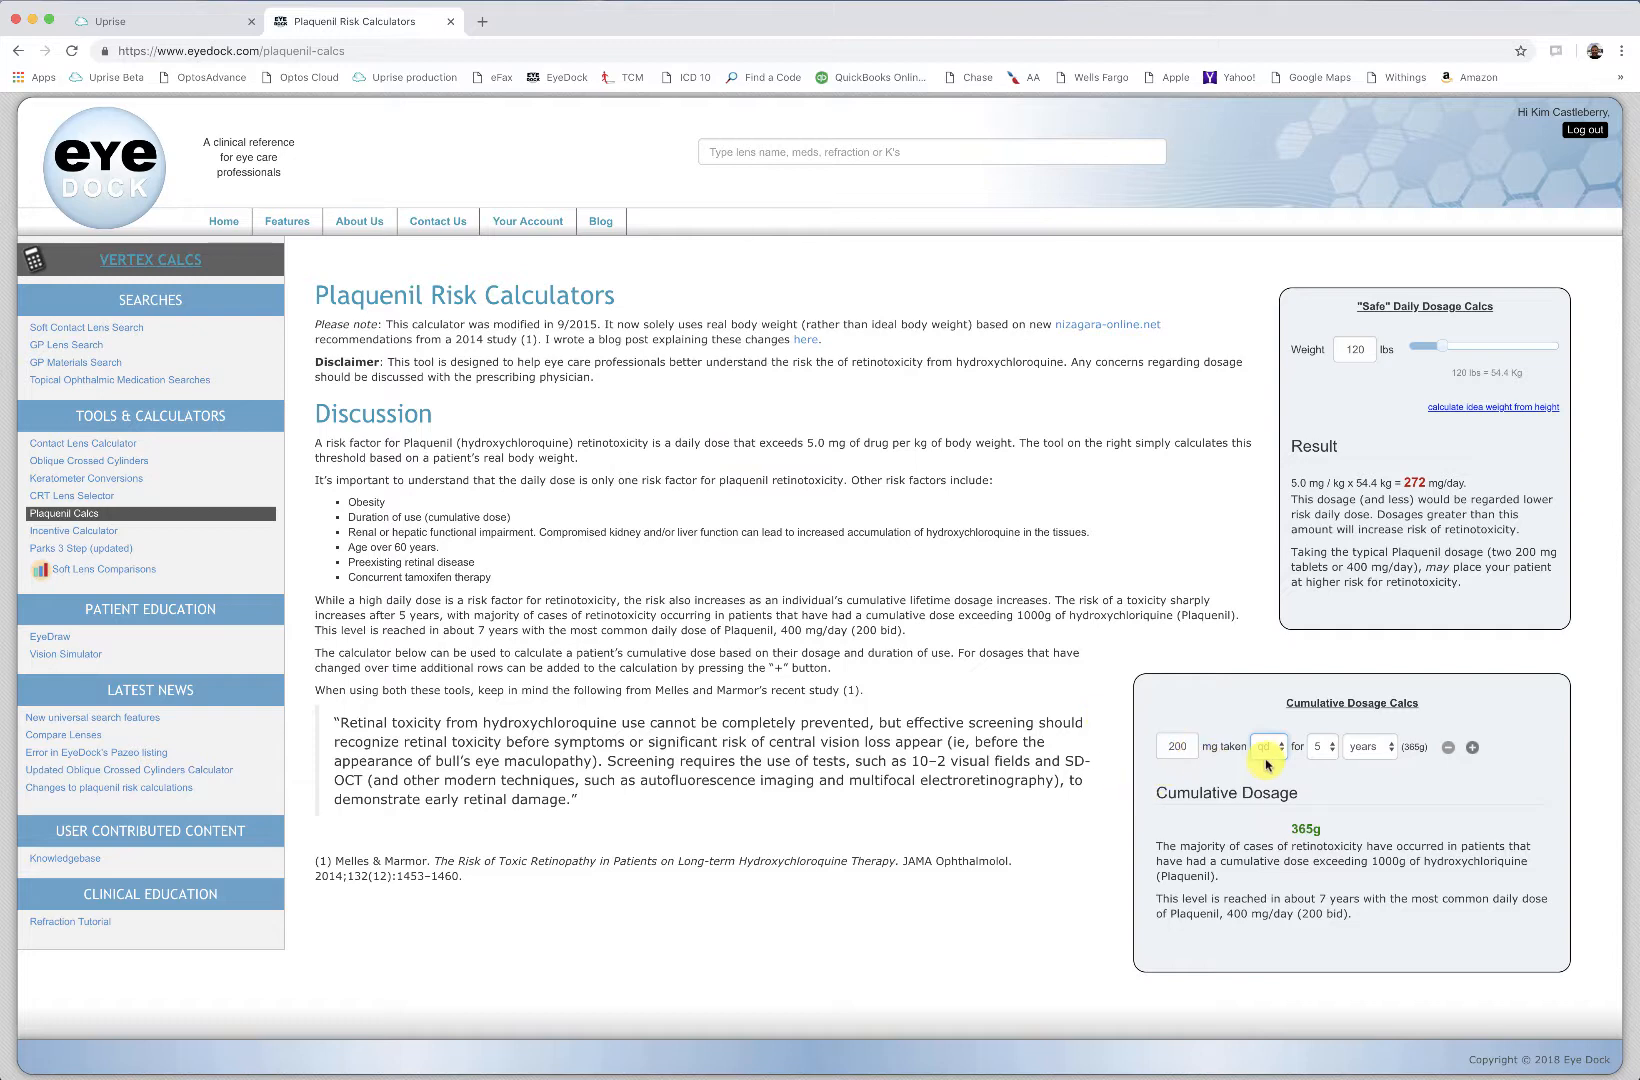
pyautogui.doubleClick(1310, 828)
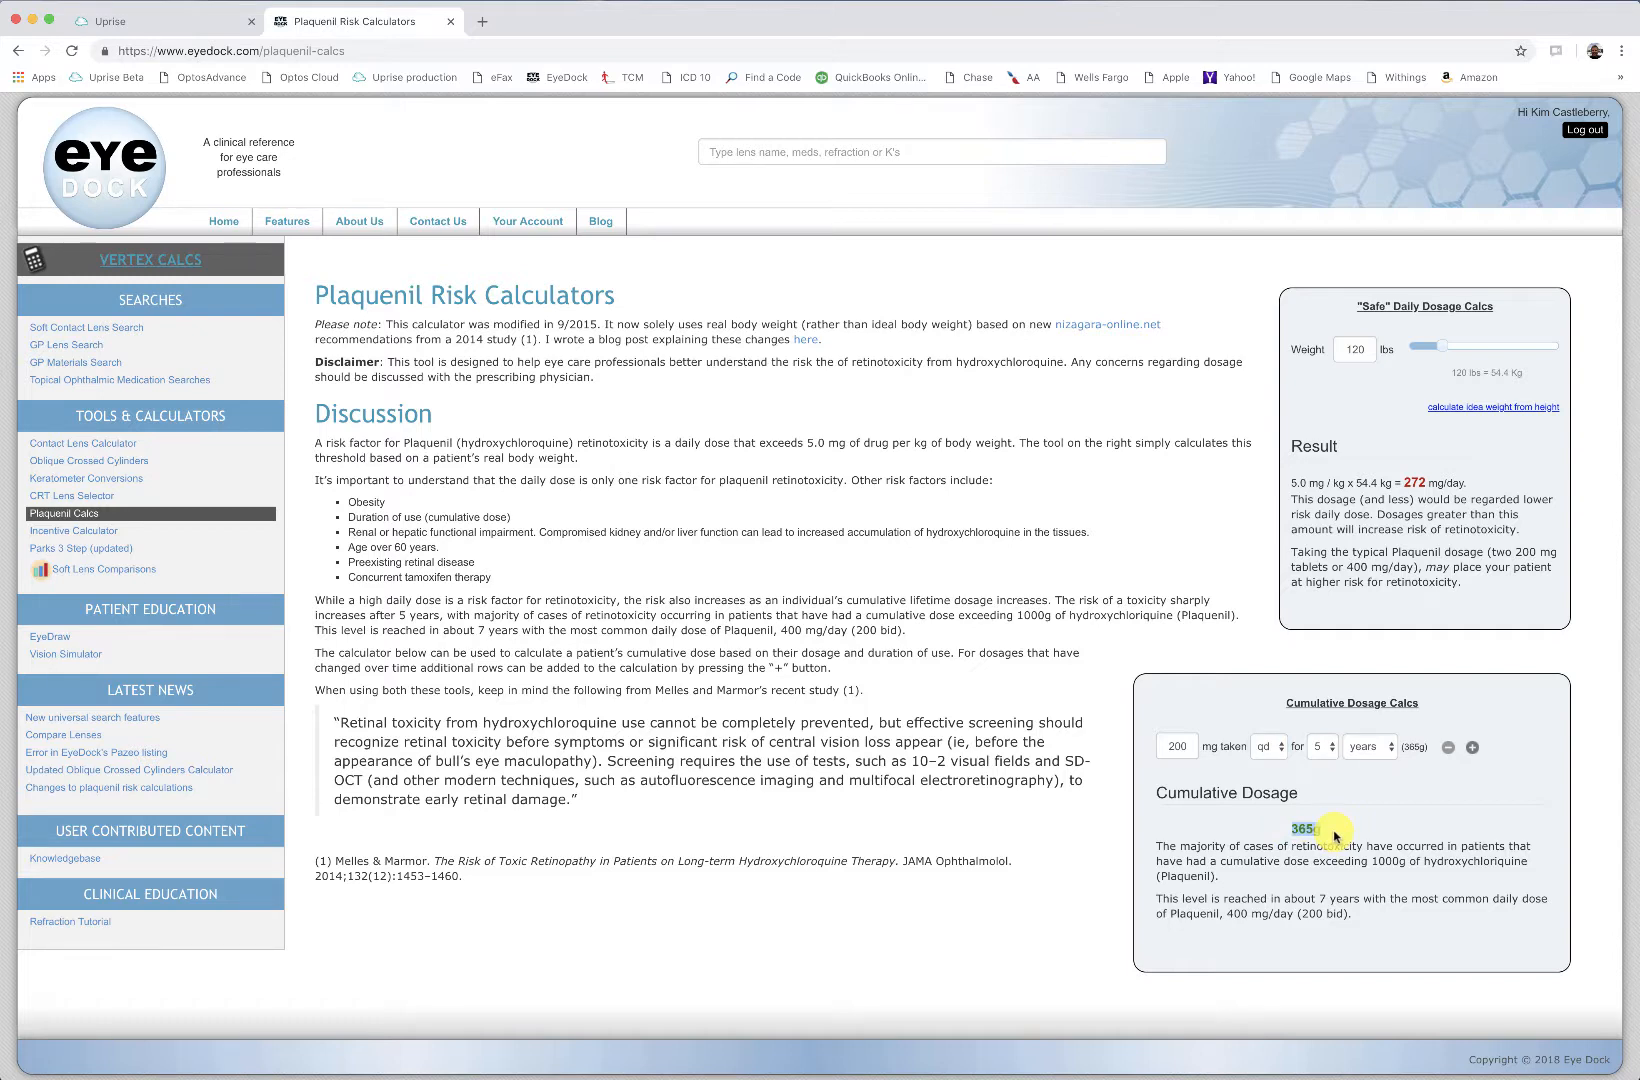
pyautogui.doubleClick(1350, 349)
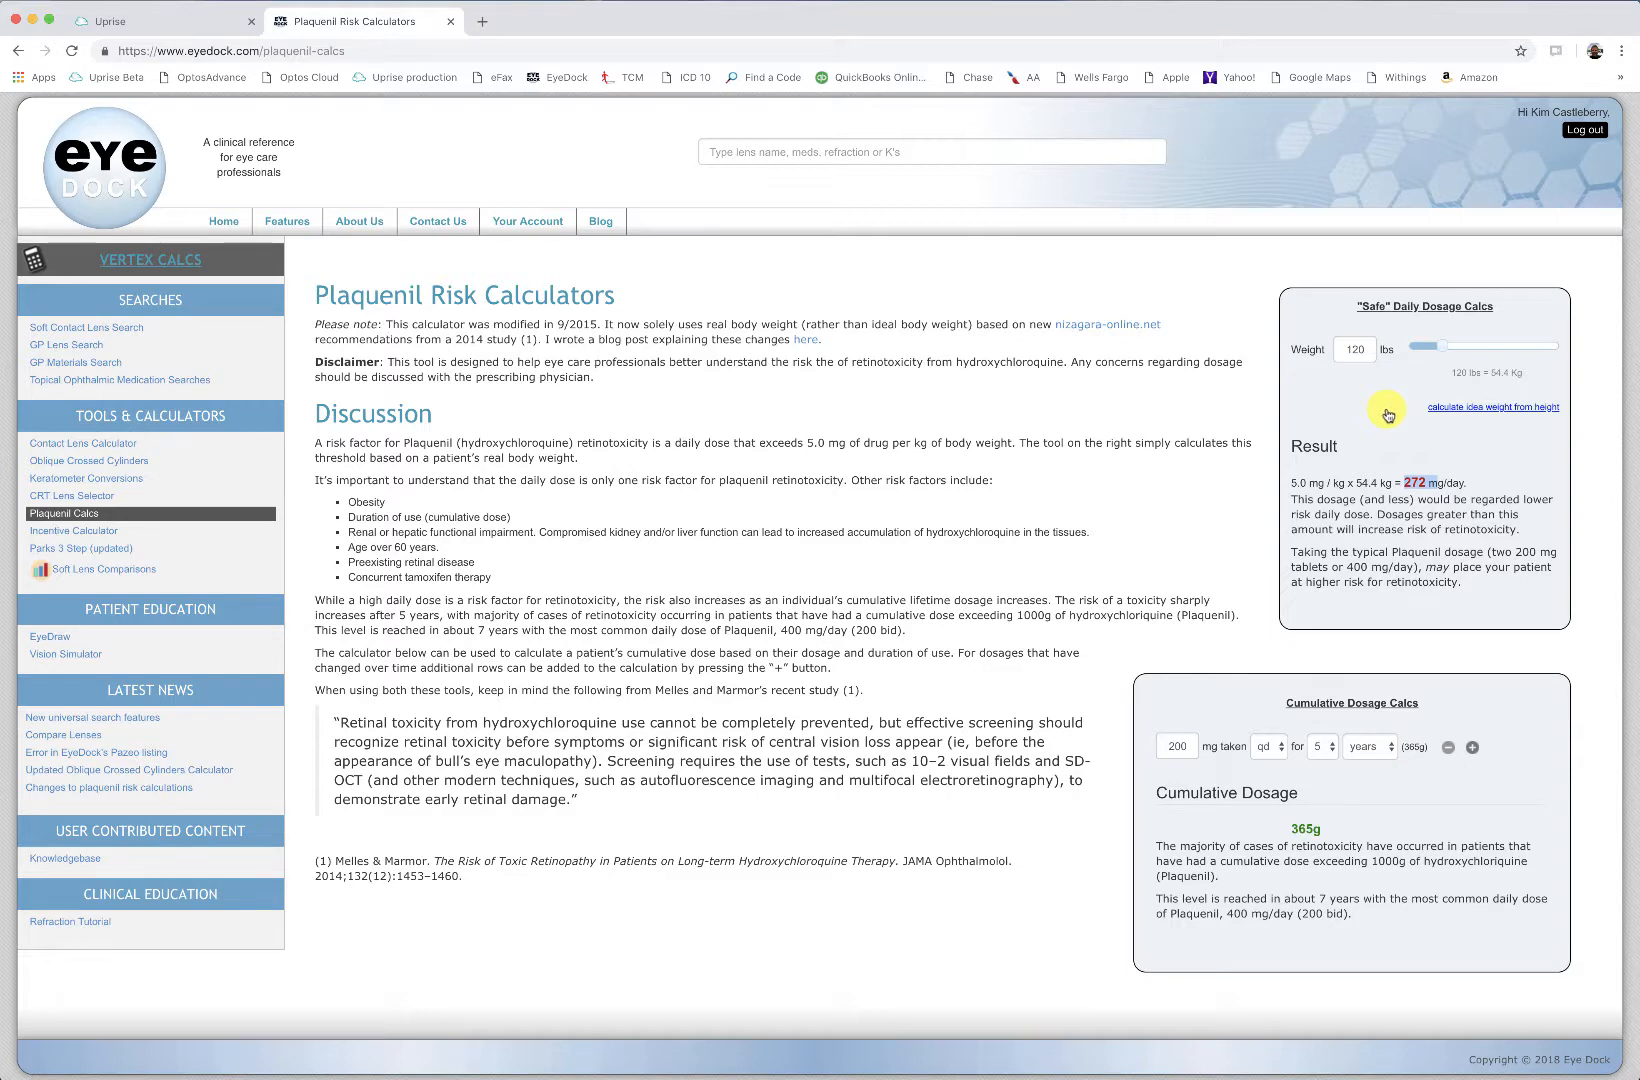
# Return to the Uprise exam and review the details of the Plaquenil 200 mg tablet medication, leaving it without saving
pyautogui.click(159, 25)
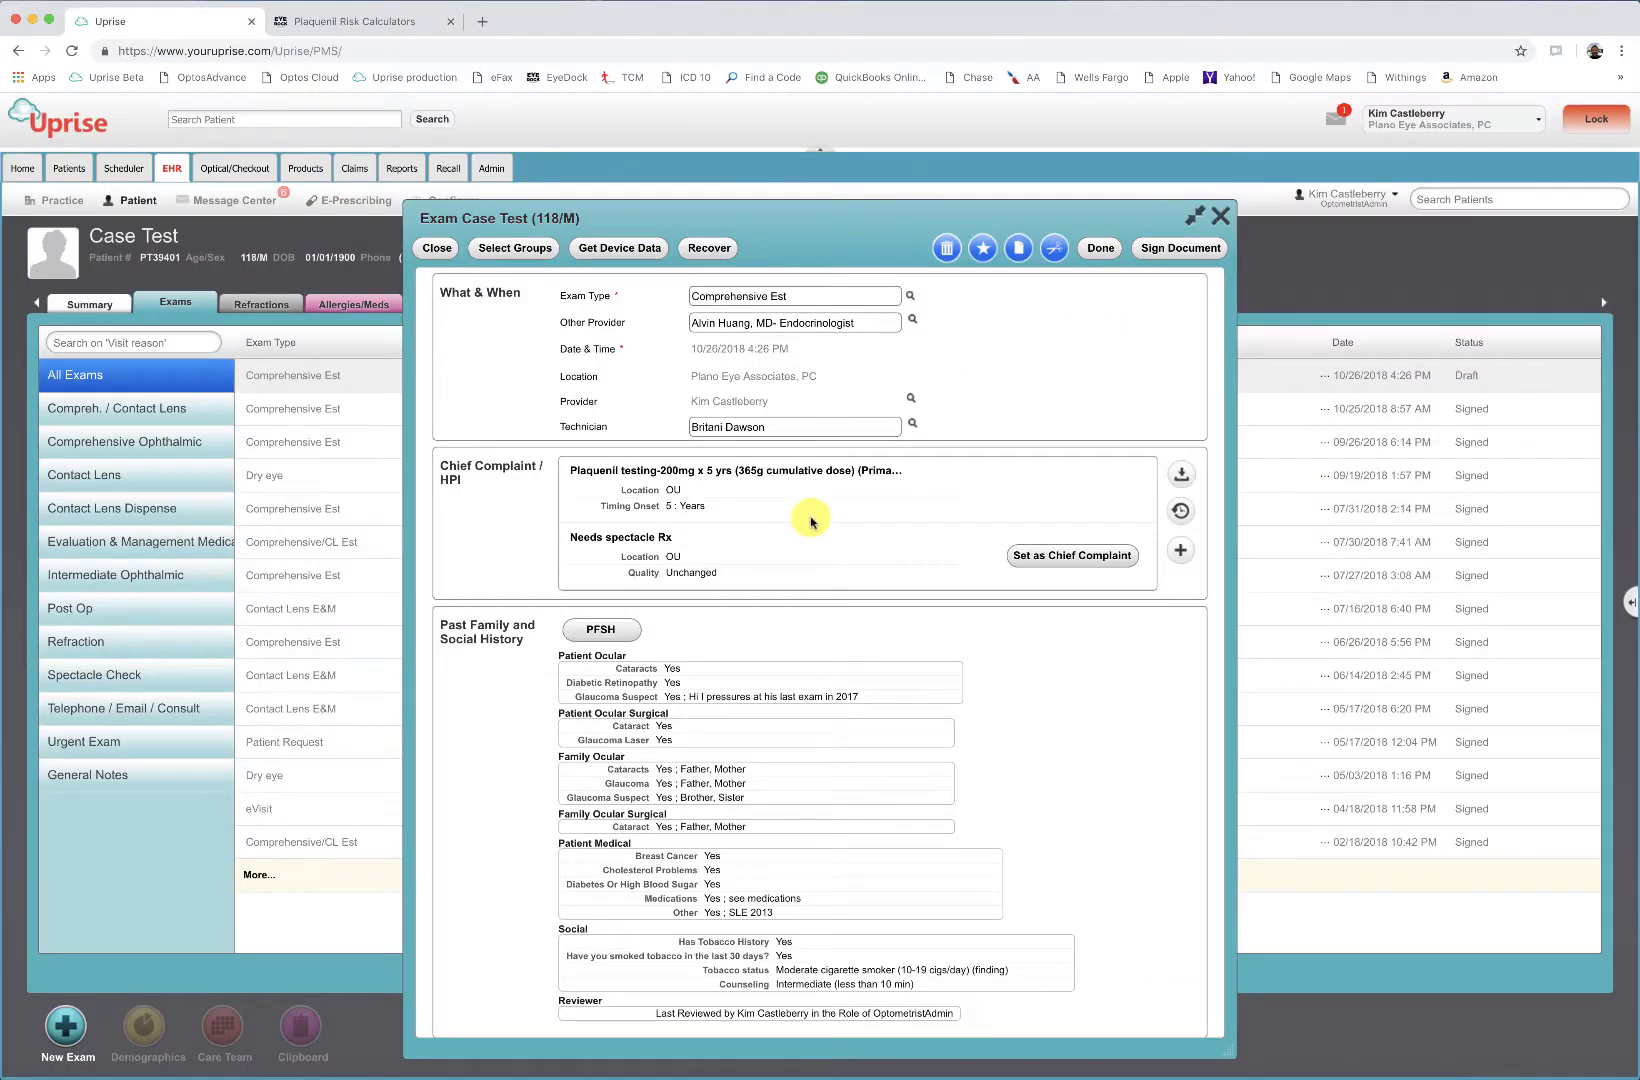
pyautogui.scroll(-2, 690, 605)
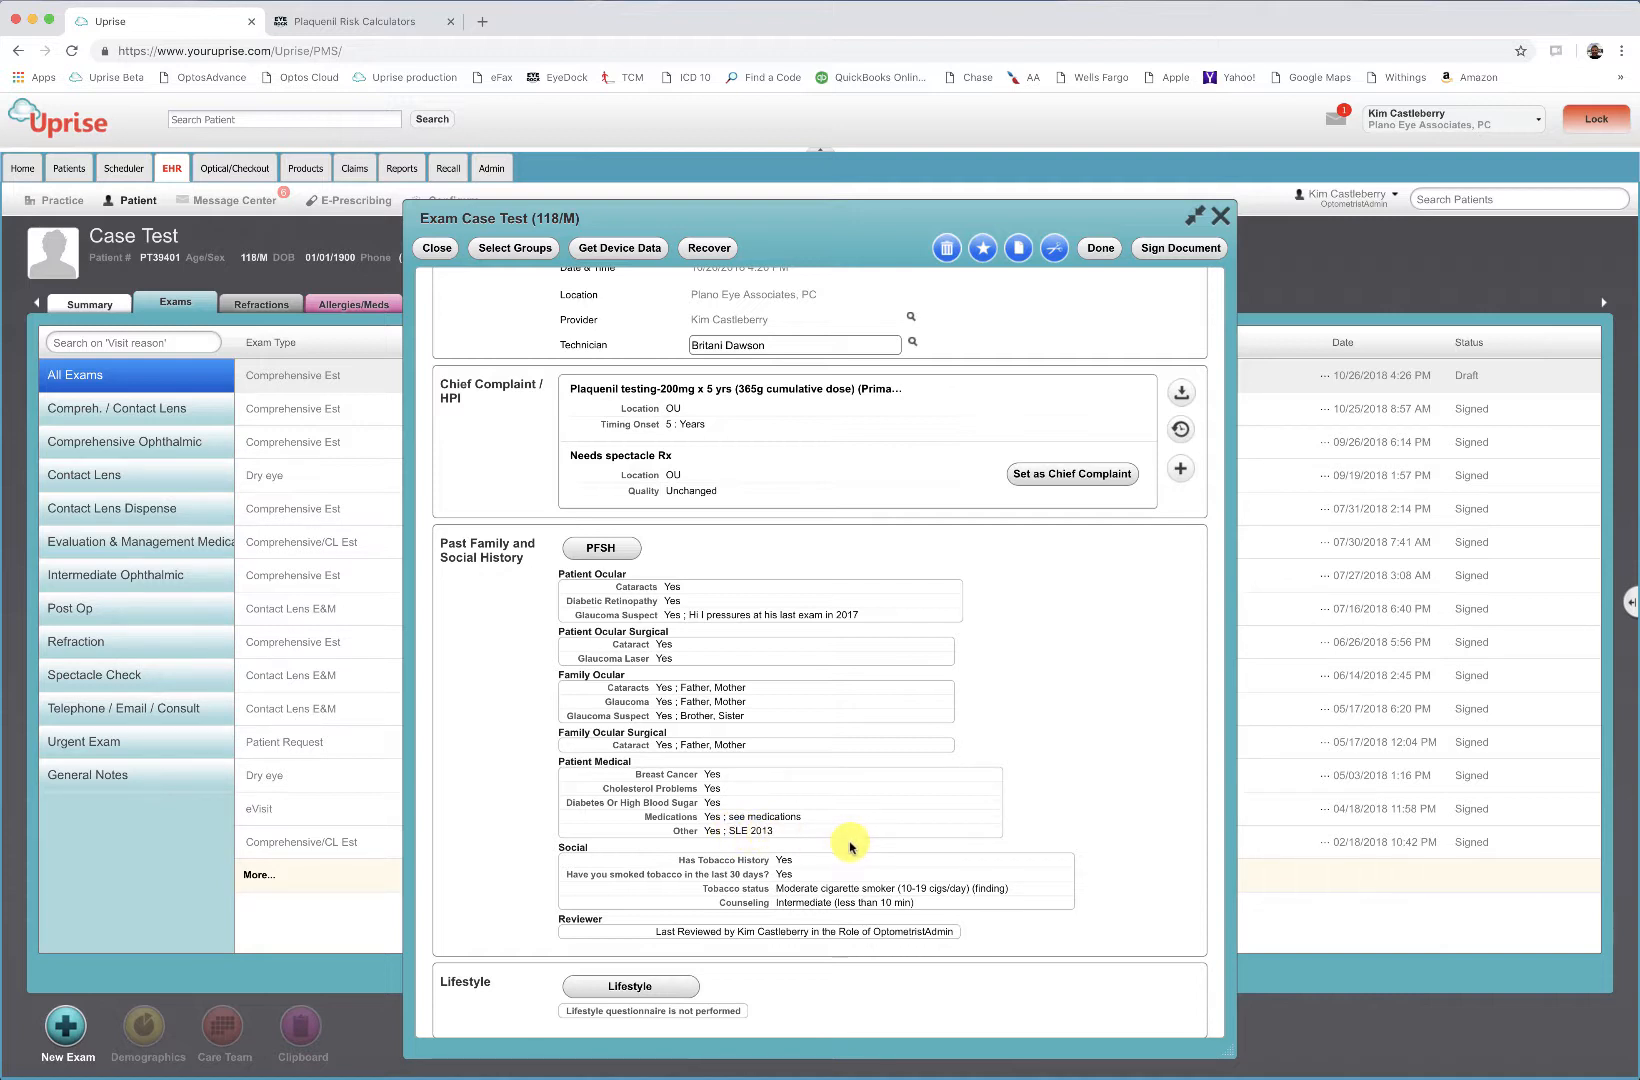
pyautogui.scroll(-10, 851, 846)
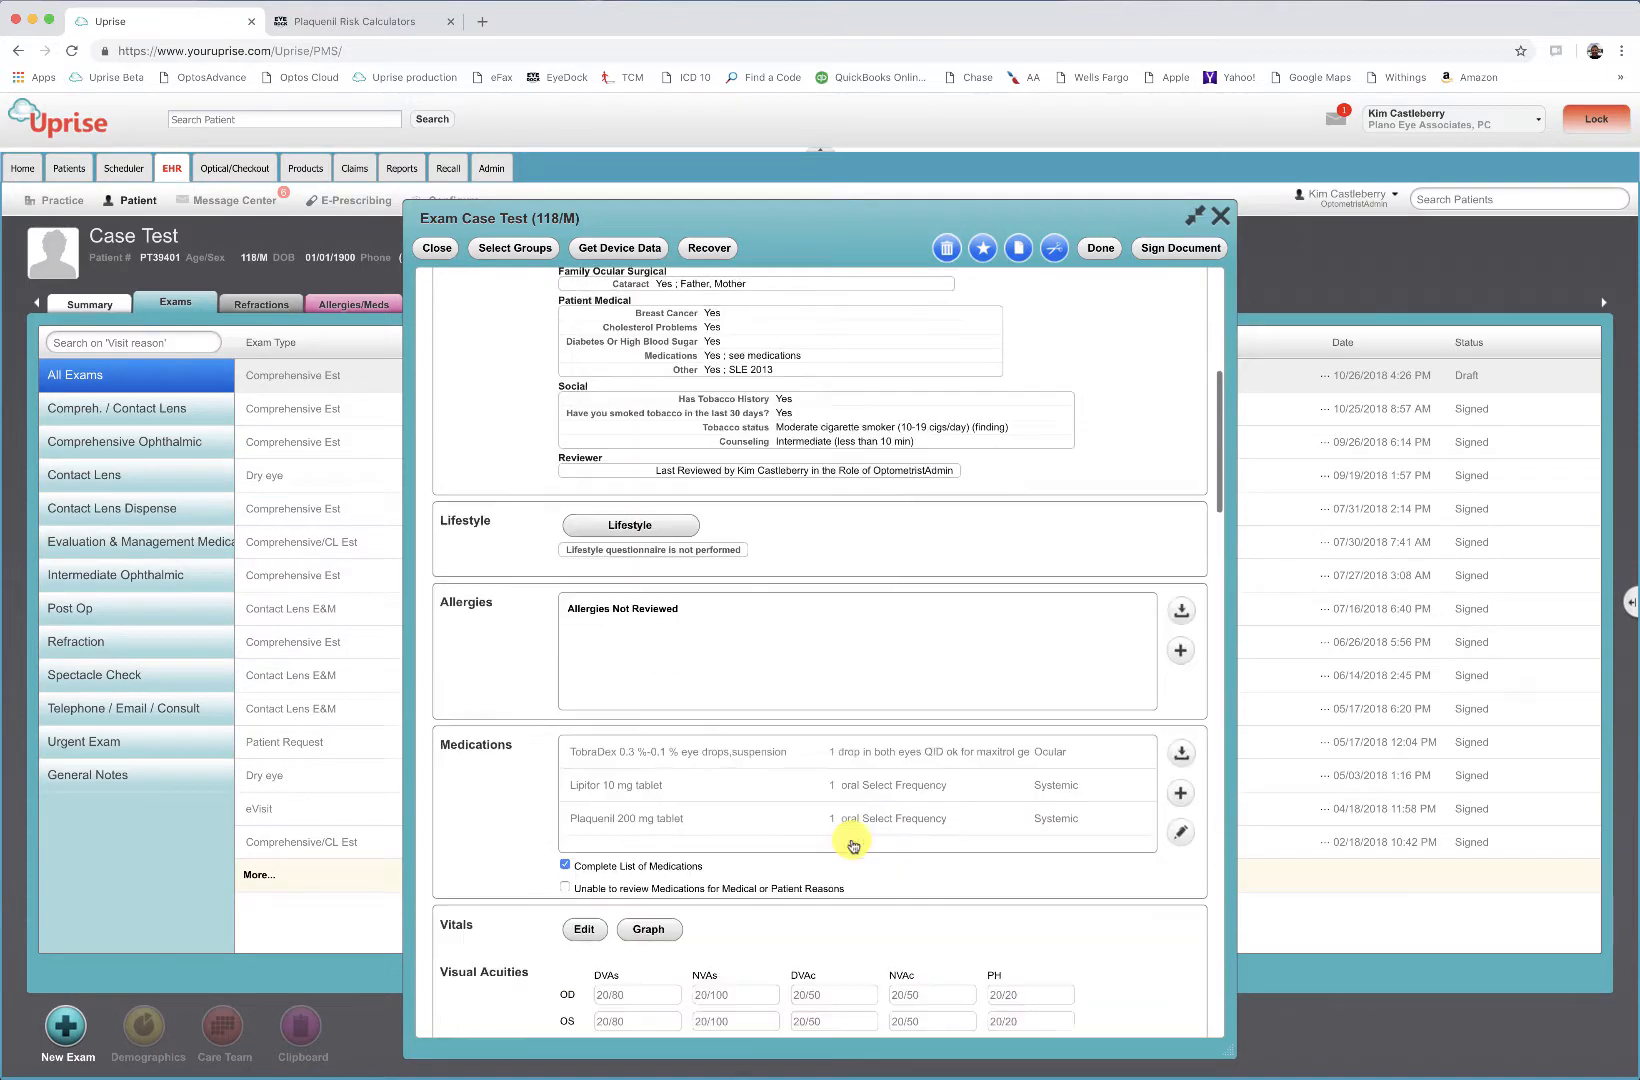
pyautogui.scroll(-2, 851, 846)
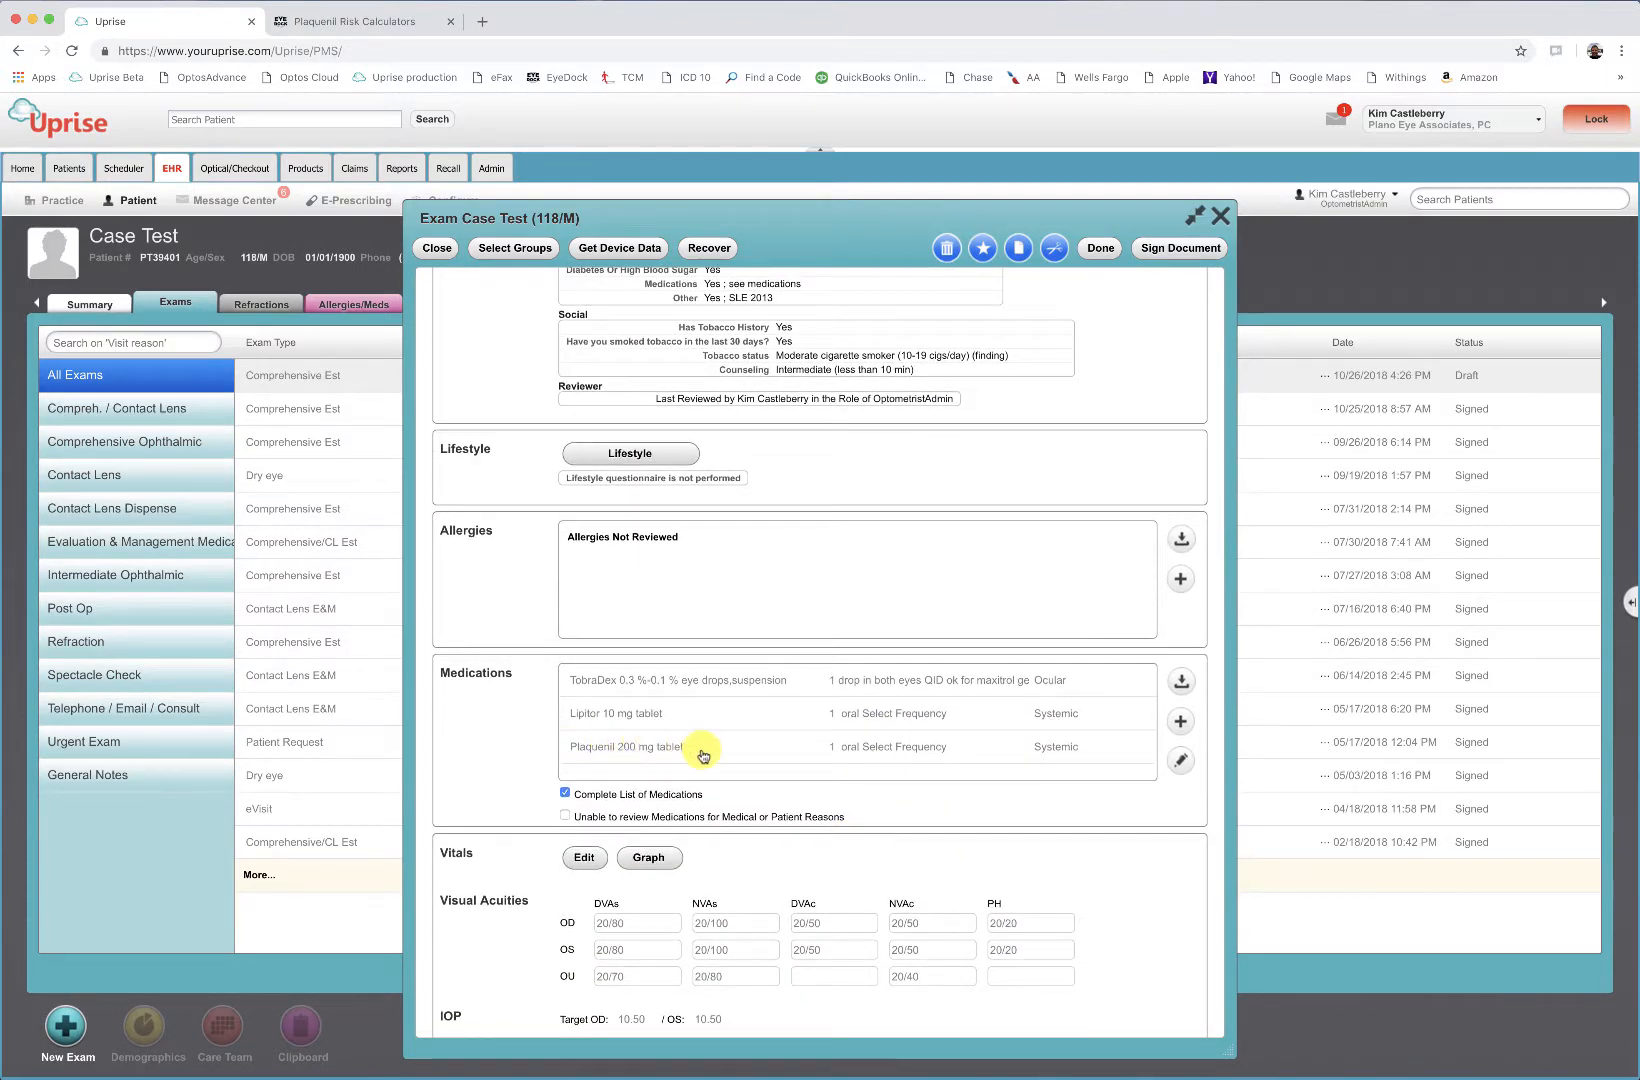
pyautogui.click(652, 746)
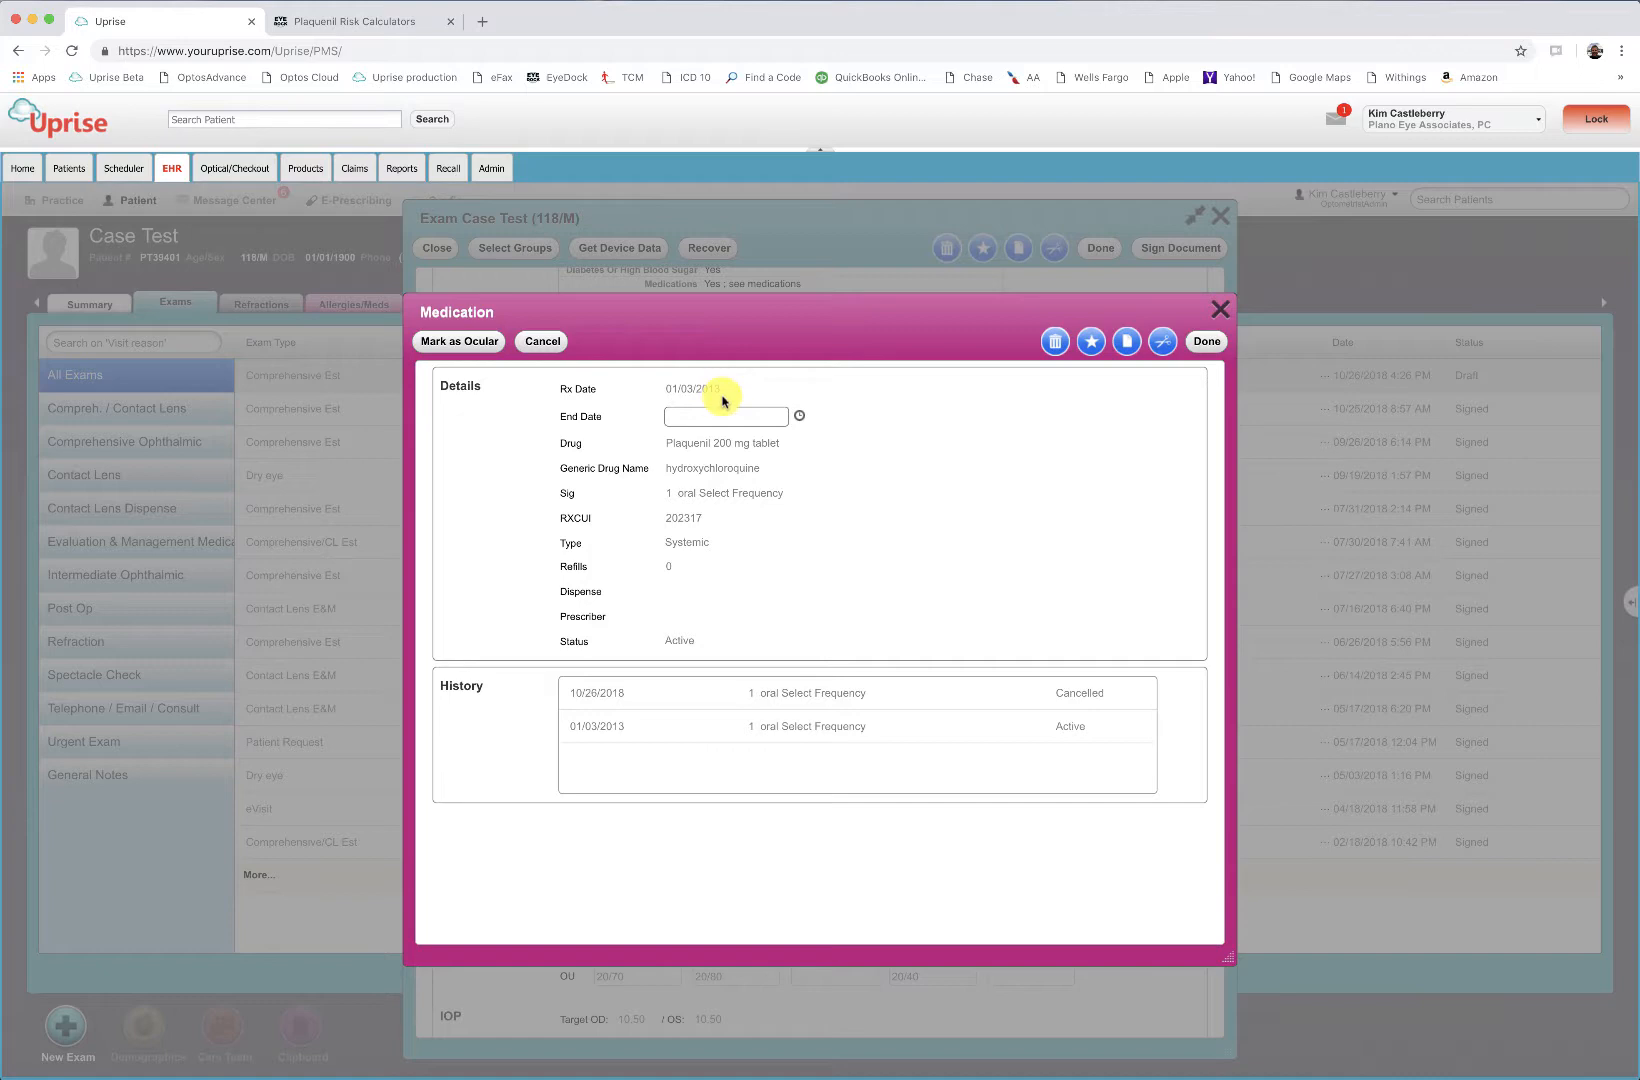
pyautogui.click(543, 341)
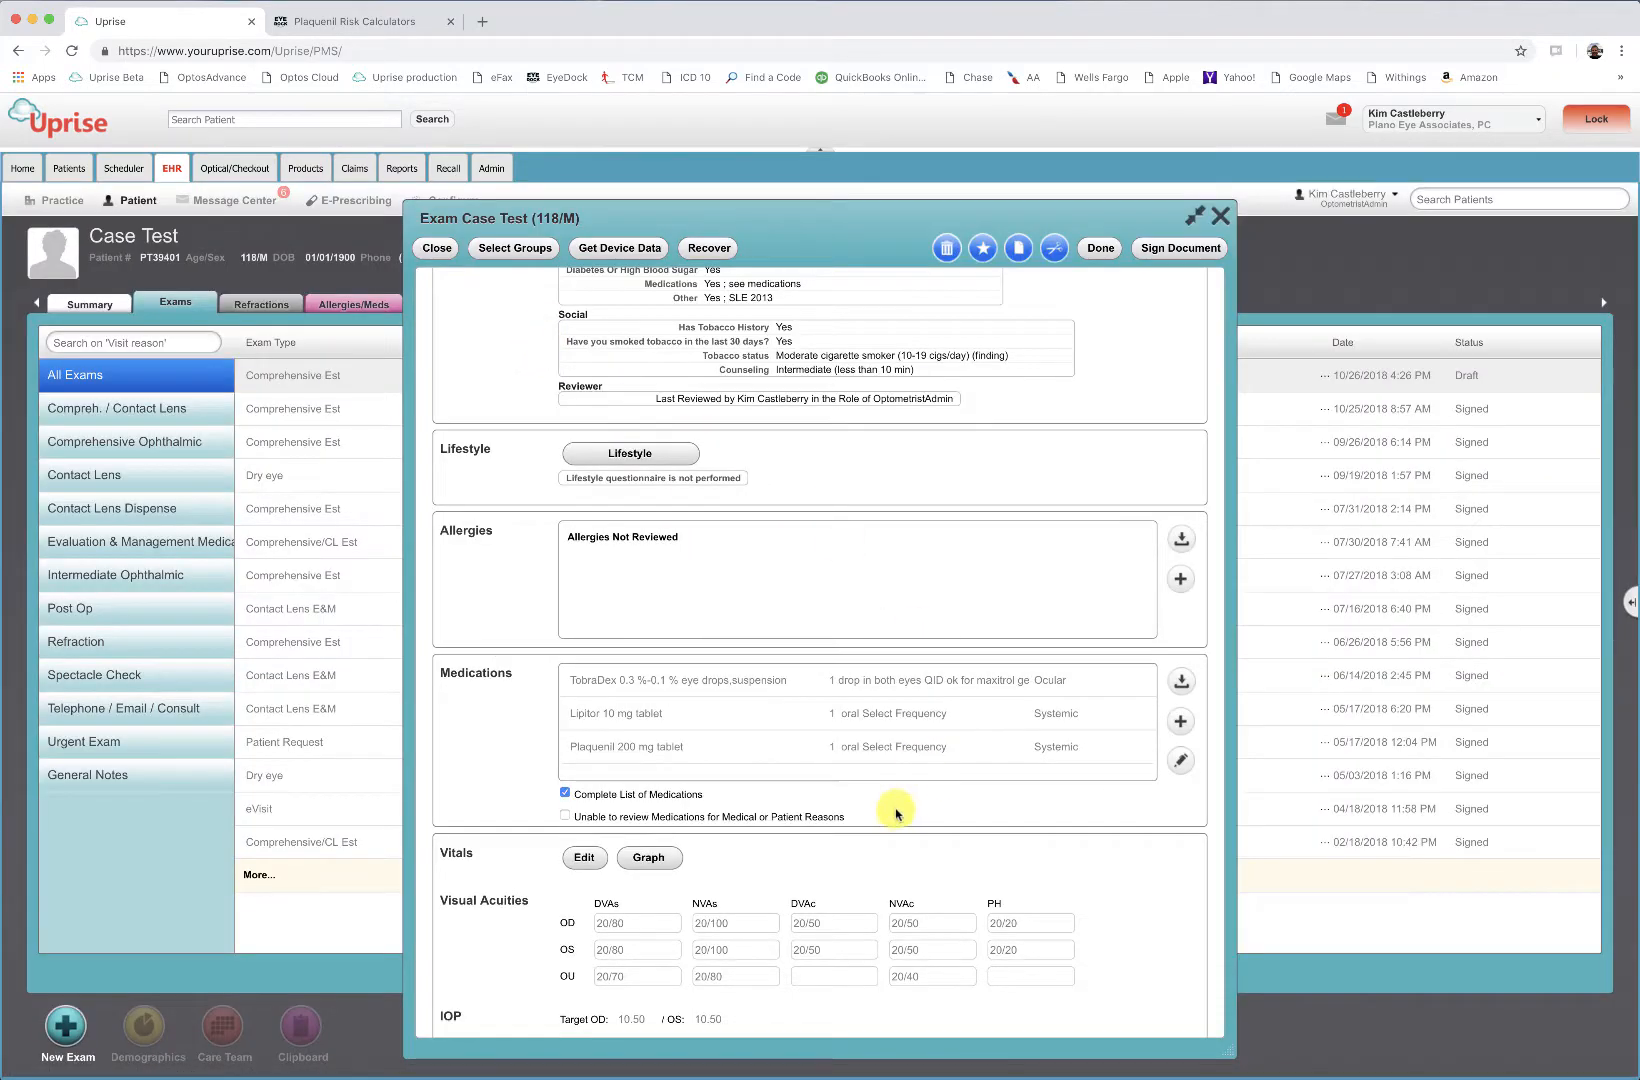
# In the physical exam categories, mark Systemic and Macula abnormal and all other remaining ophthalmic conditions normal, and proceed to the findings
pyautogui.scroll(-7, 895, 812)
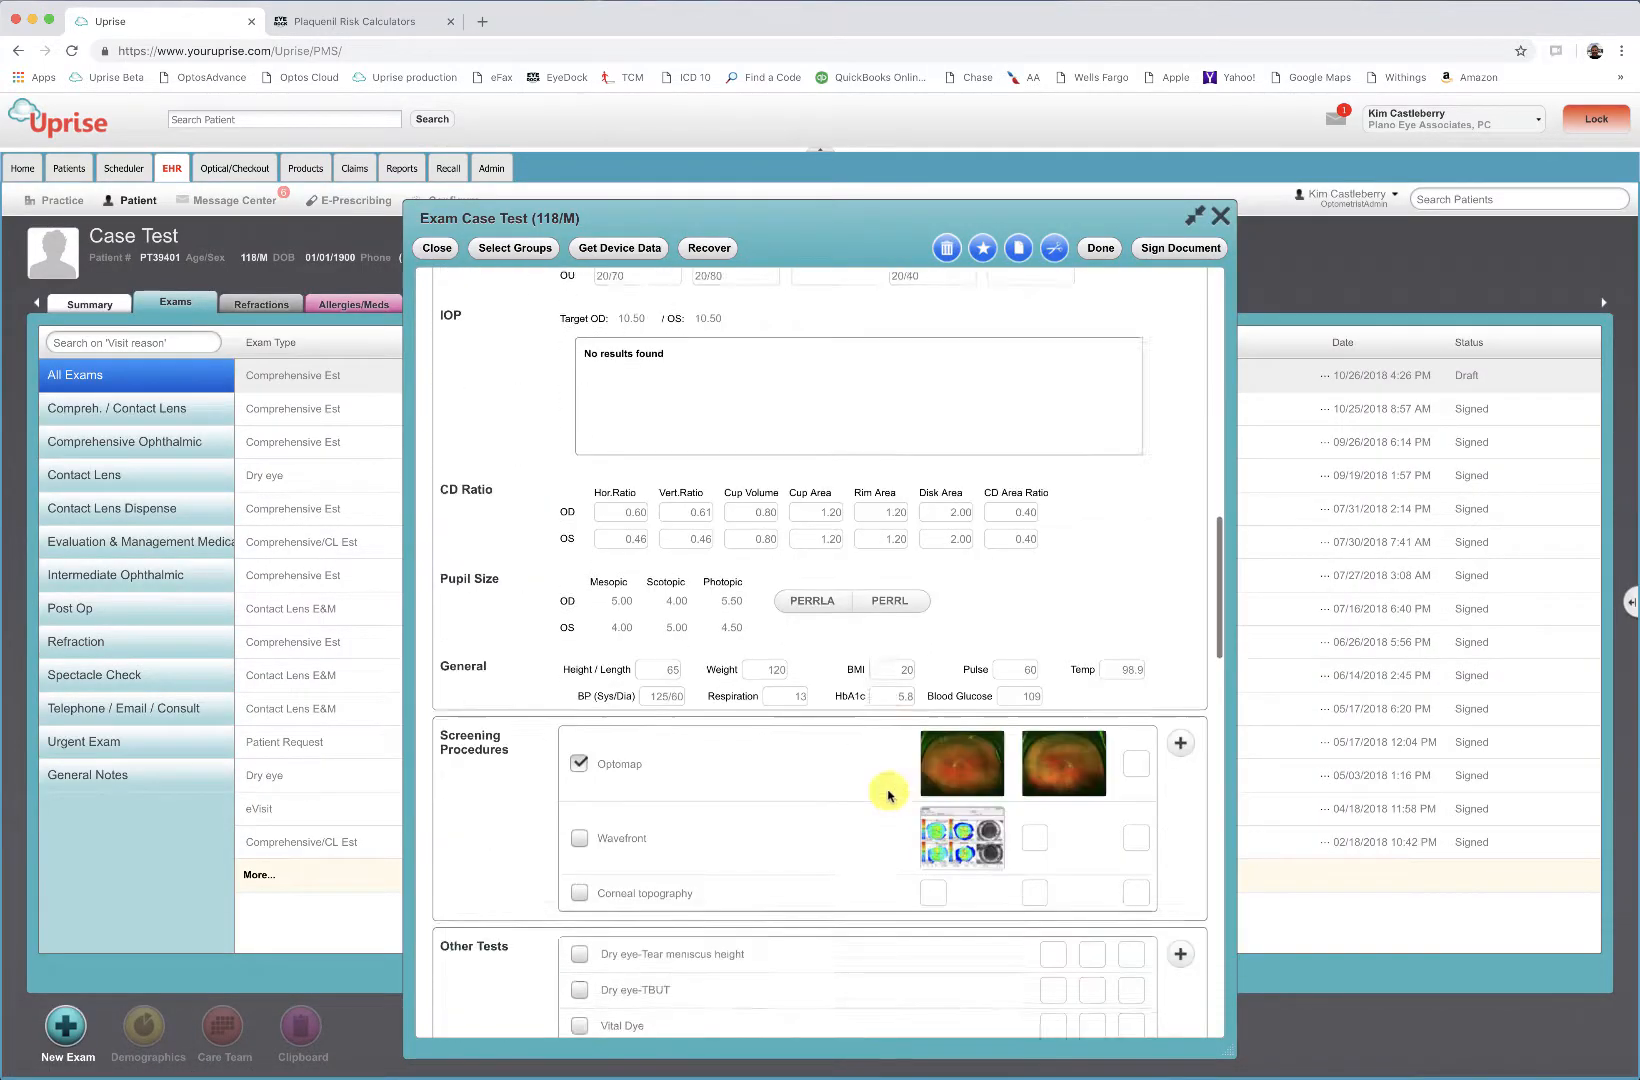
pyautogui.scroll(-4, 888, 795)
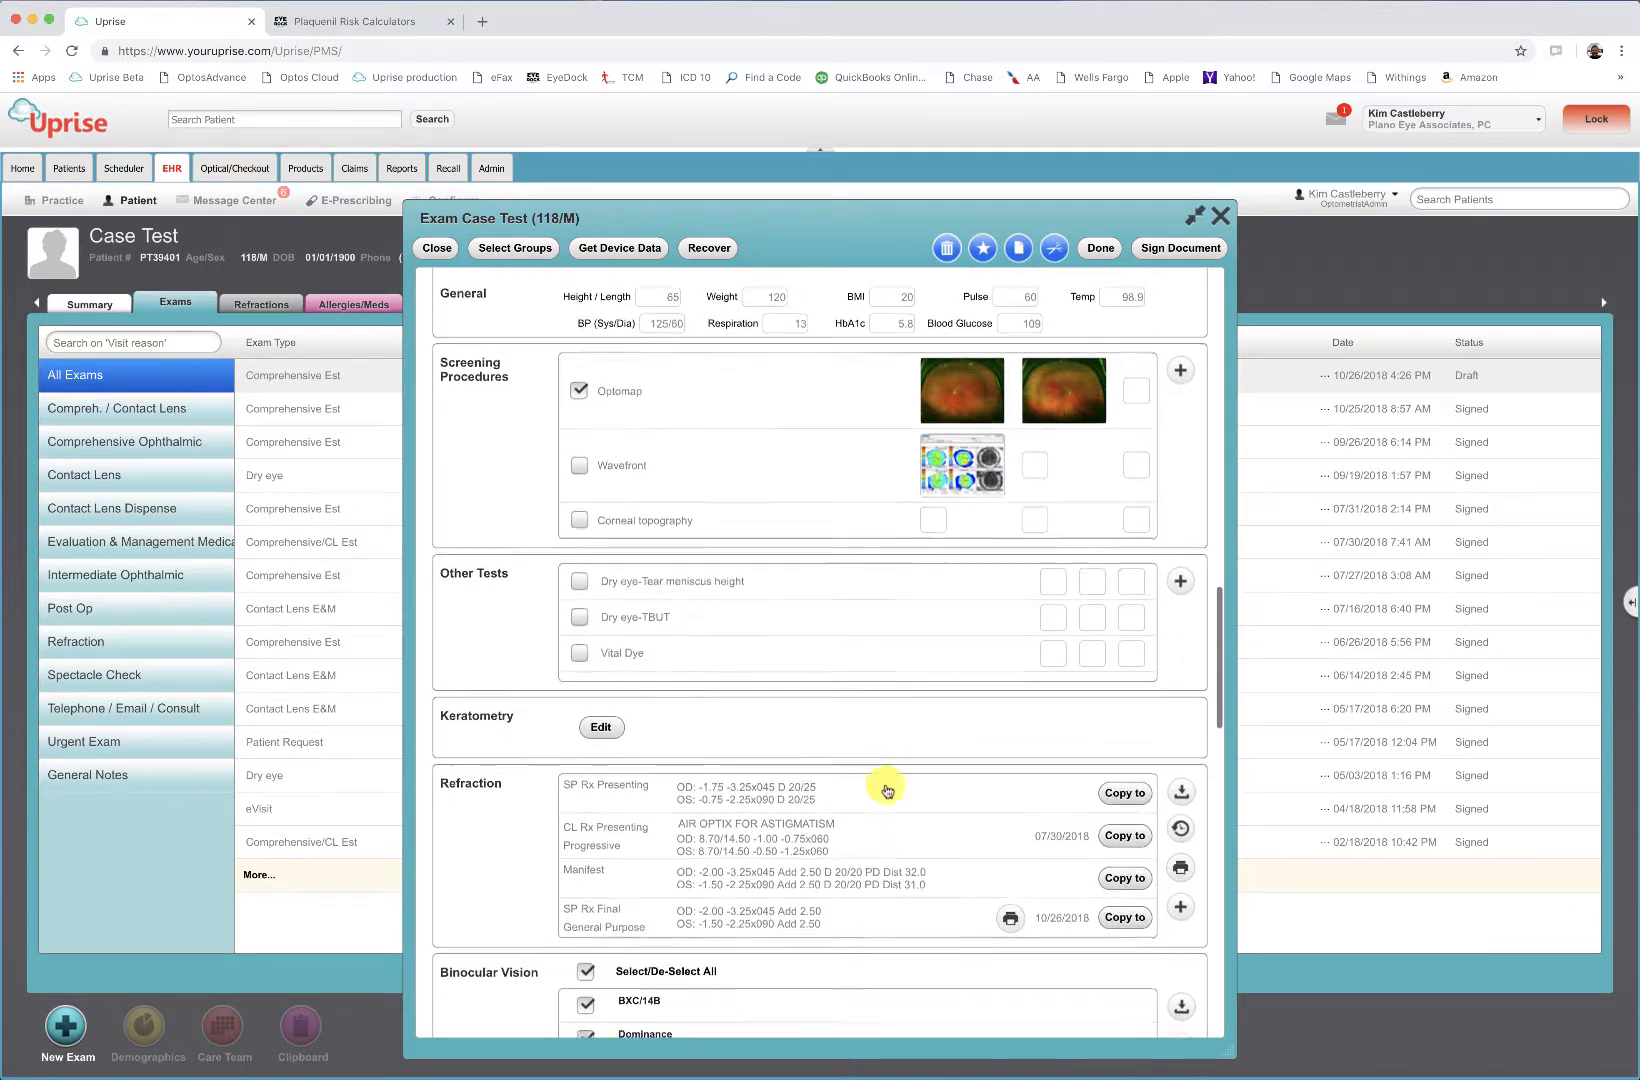
pyautogui.scroll(-7, 887, 790)
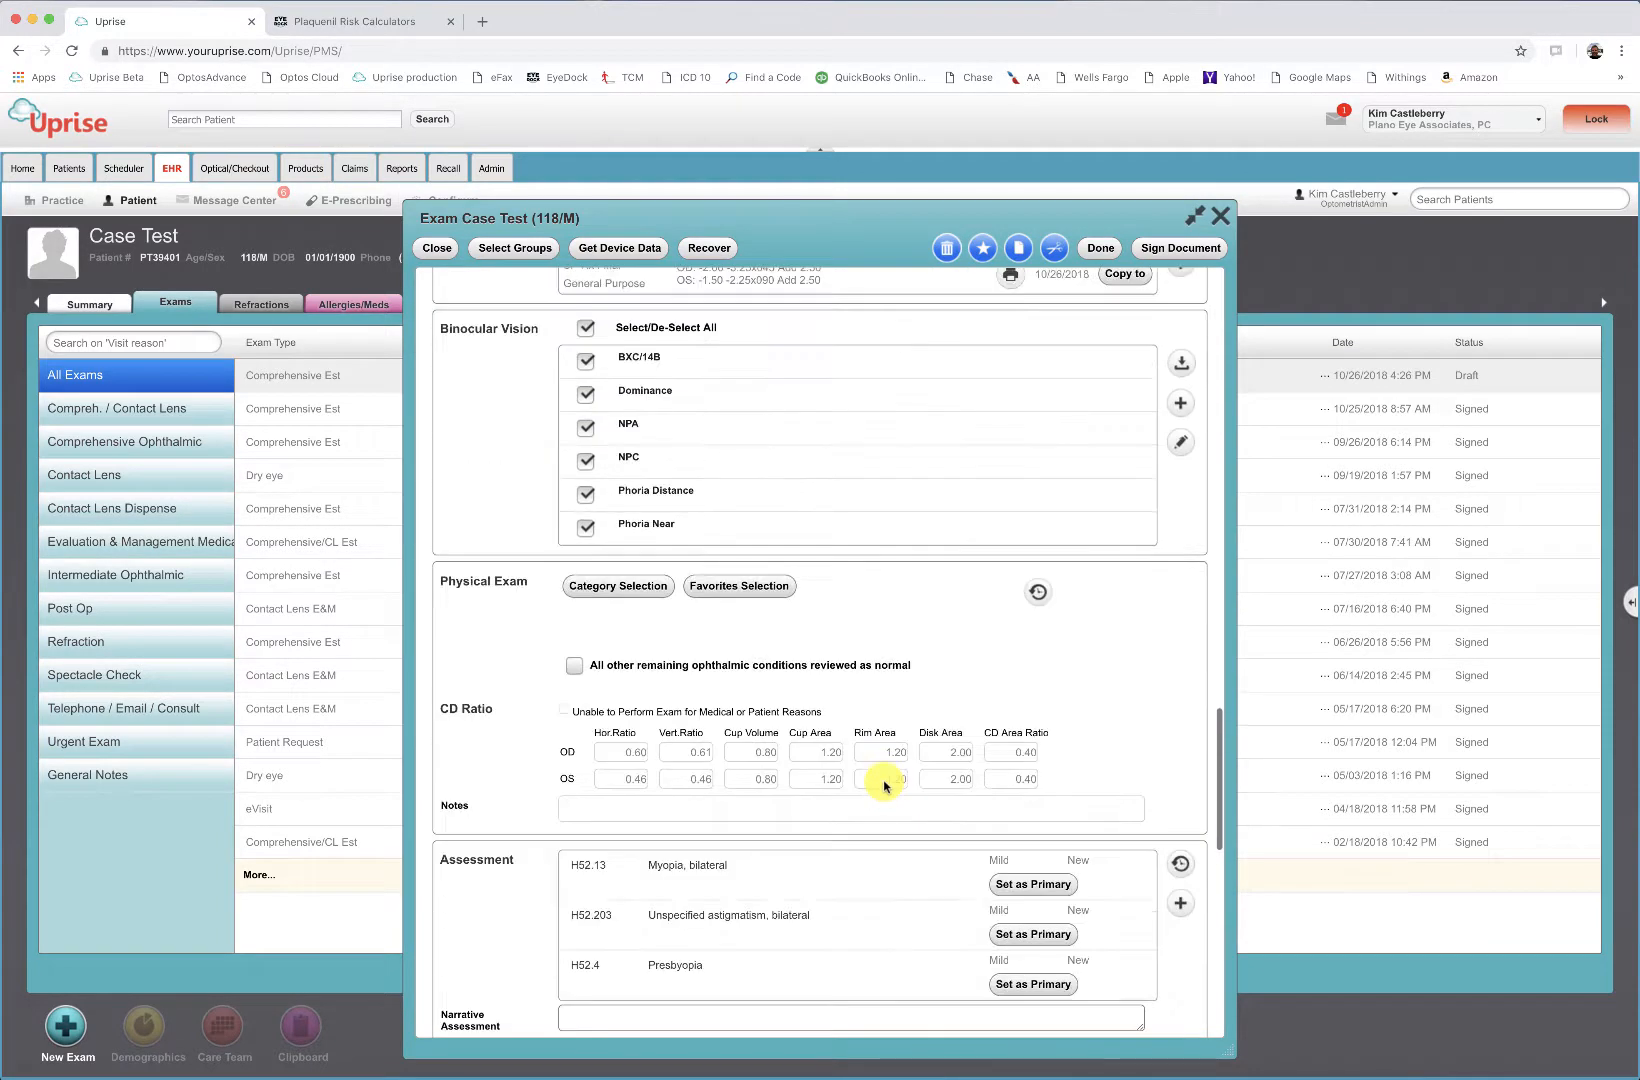
pyautogui.scroll(-1, 884, 786)
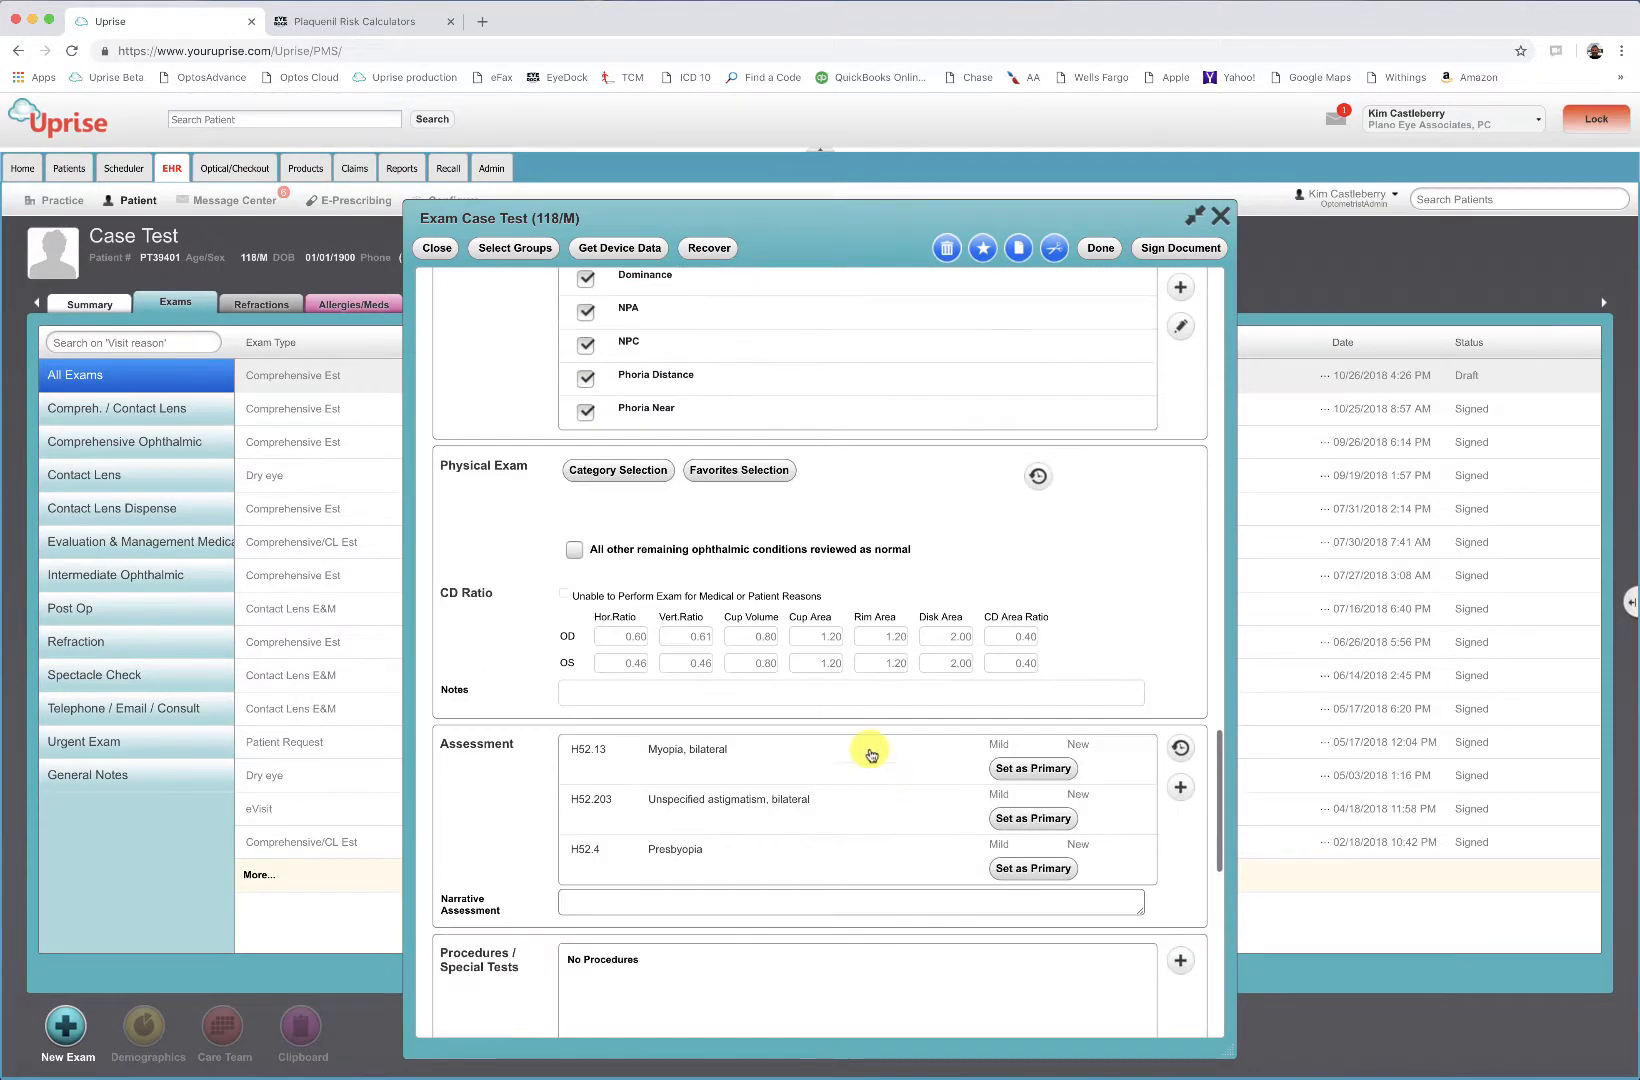
pyautogui.click(616, 467)
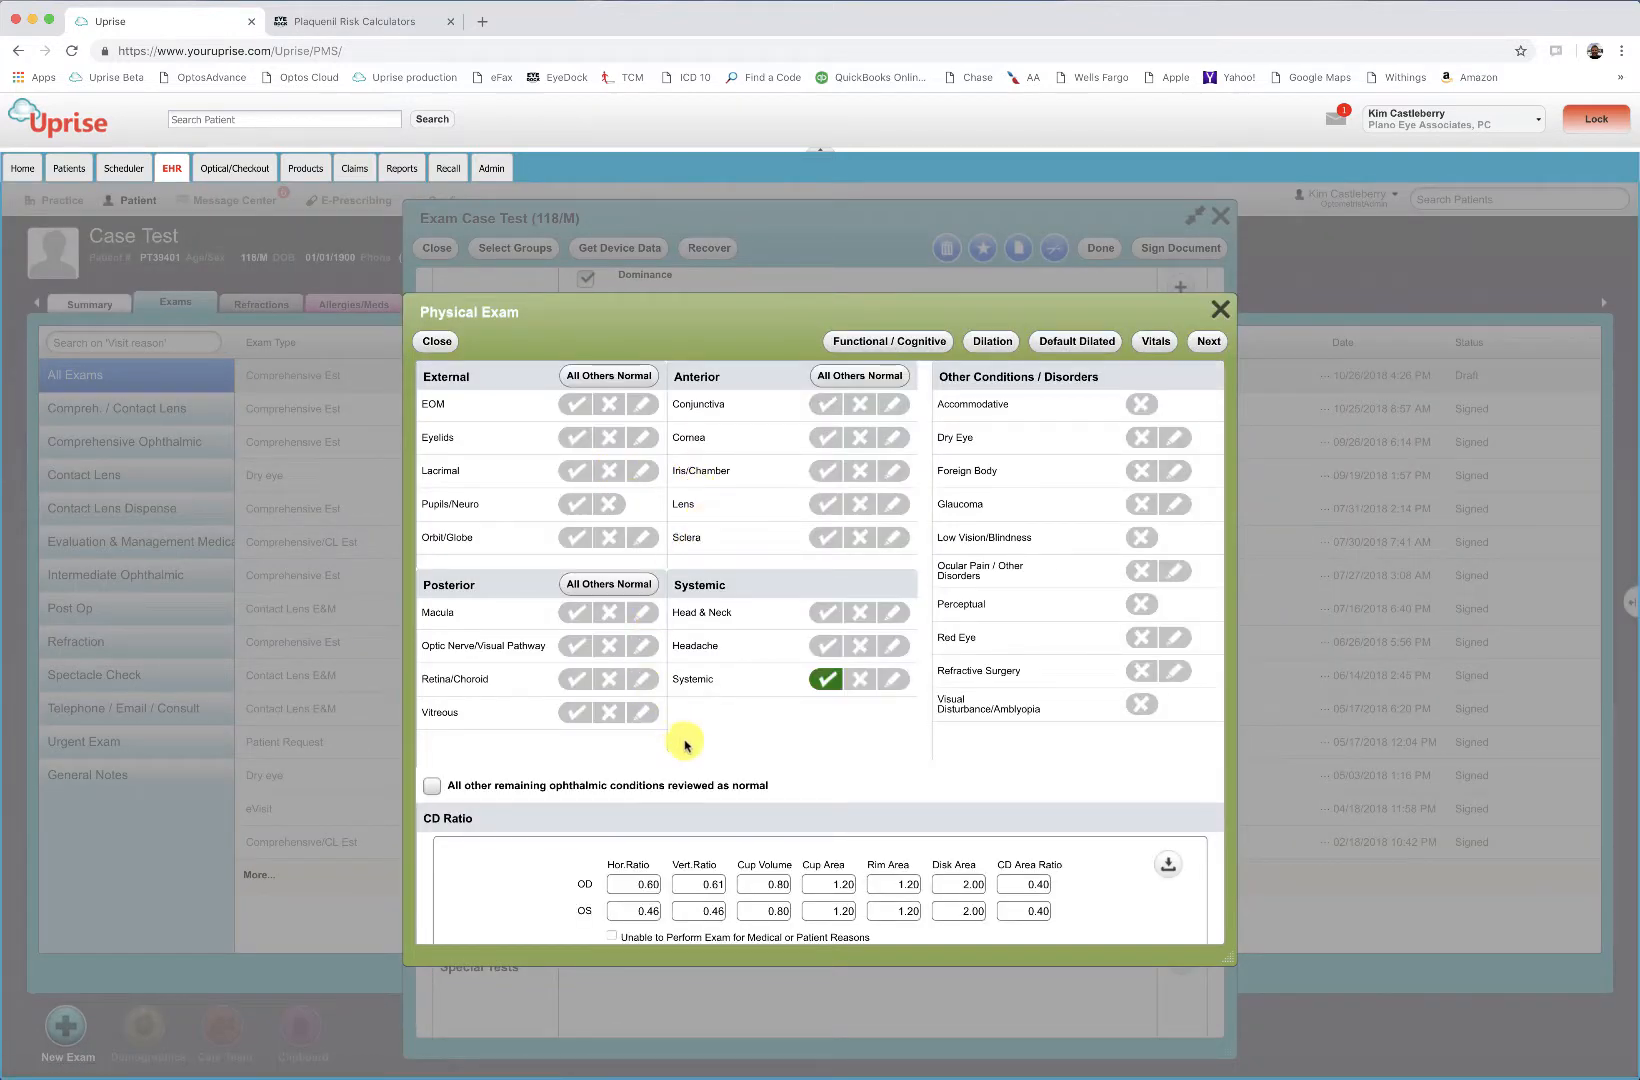
pyautogui.click(859, 679)
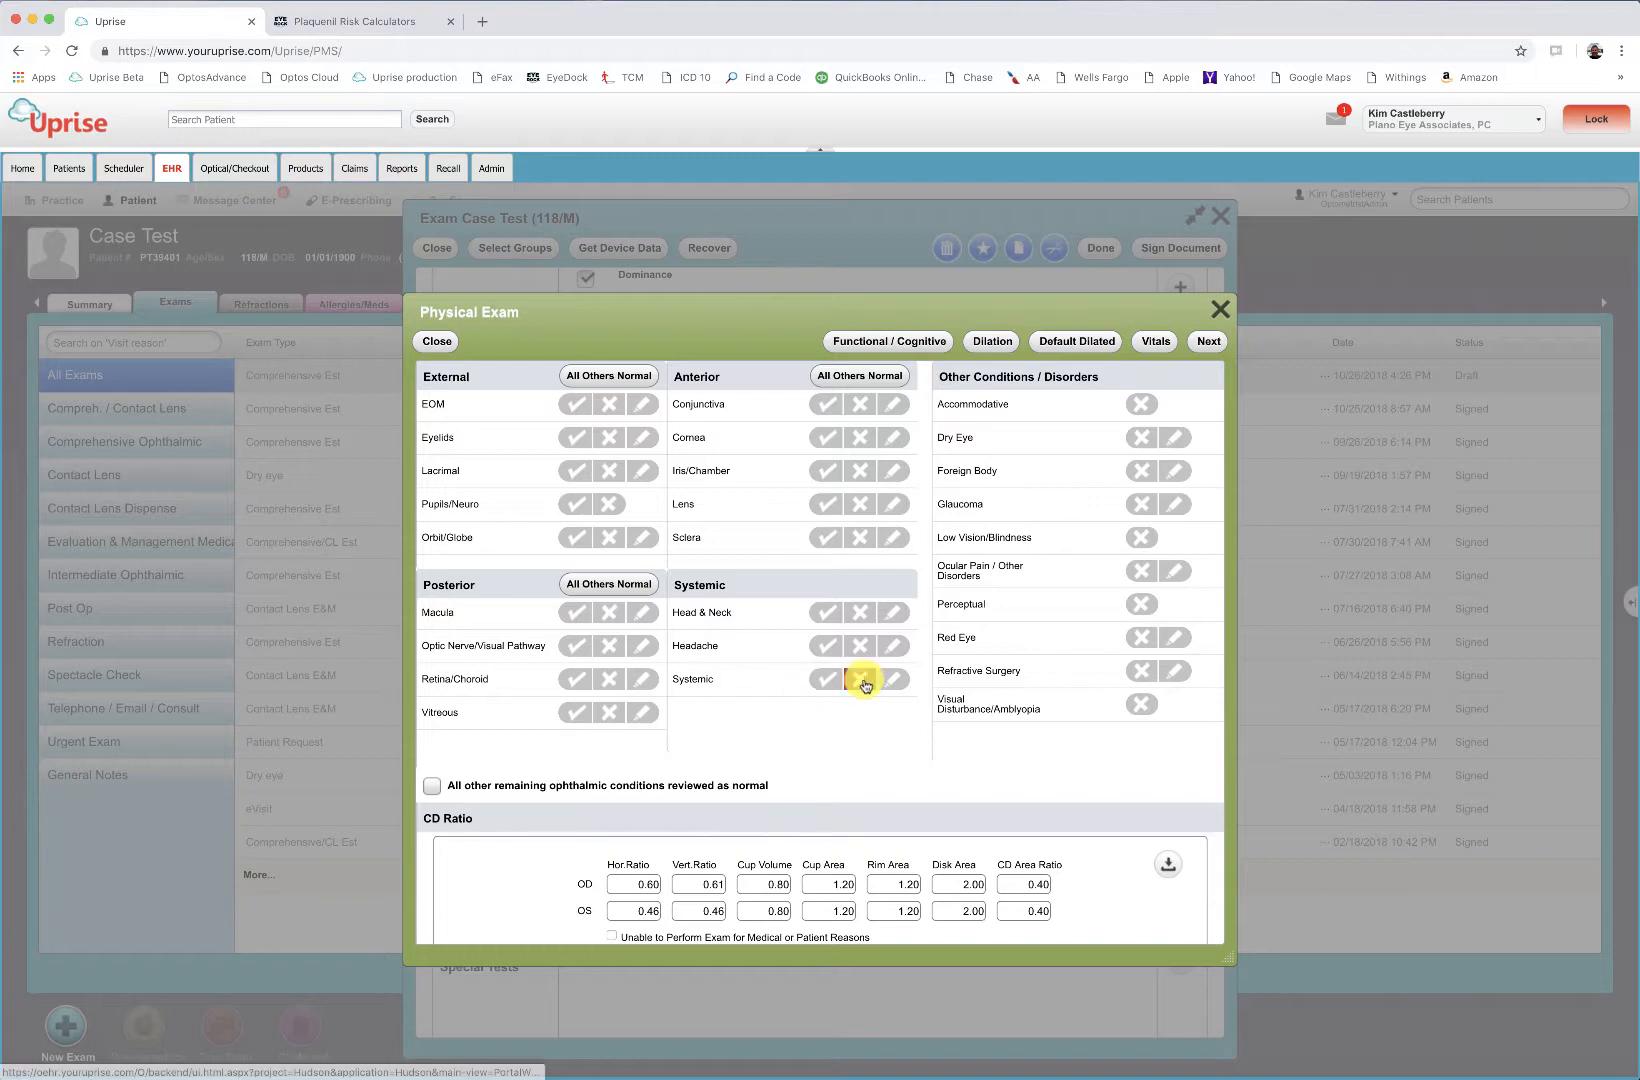
pyautogui.click(609, 612)
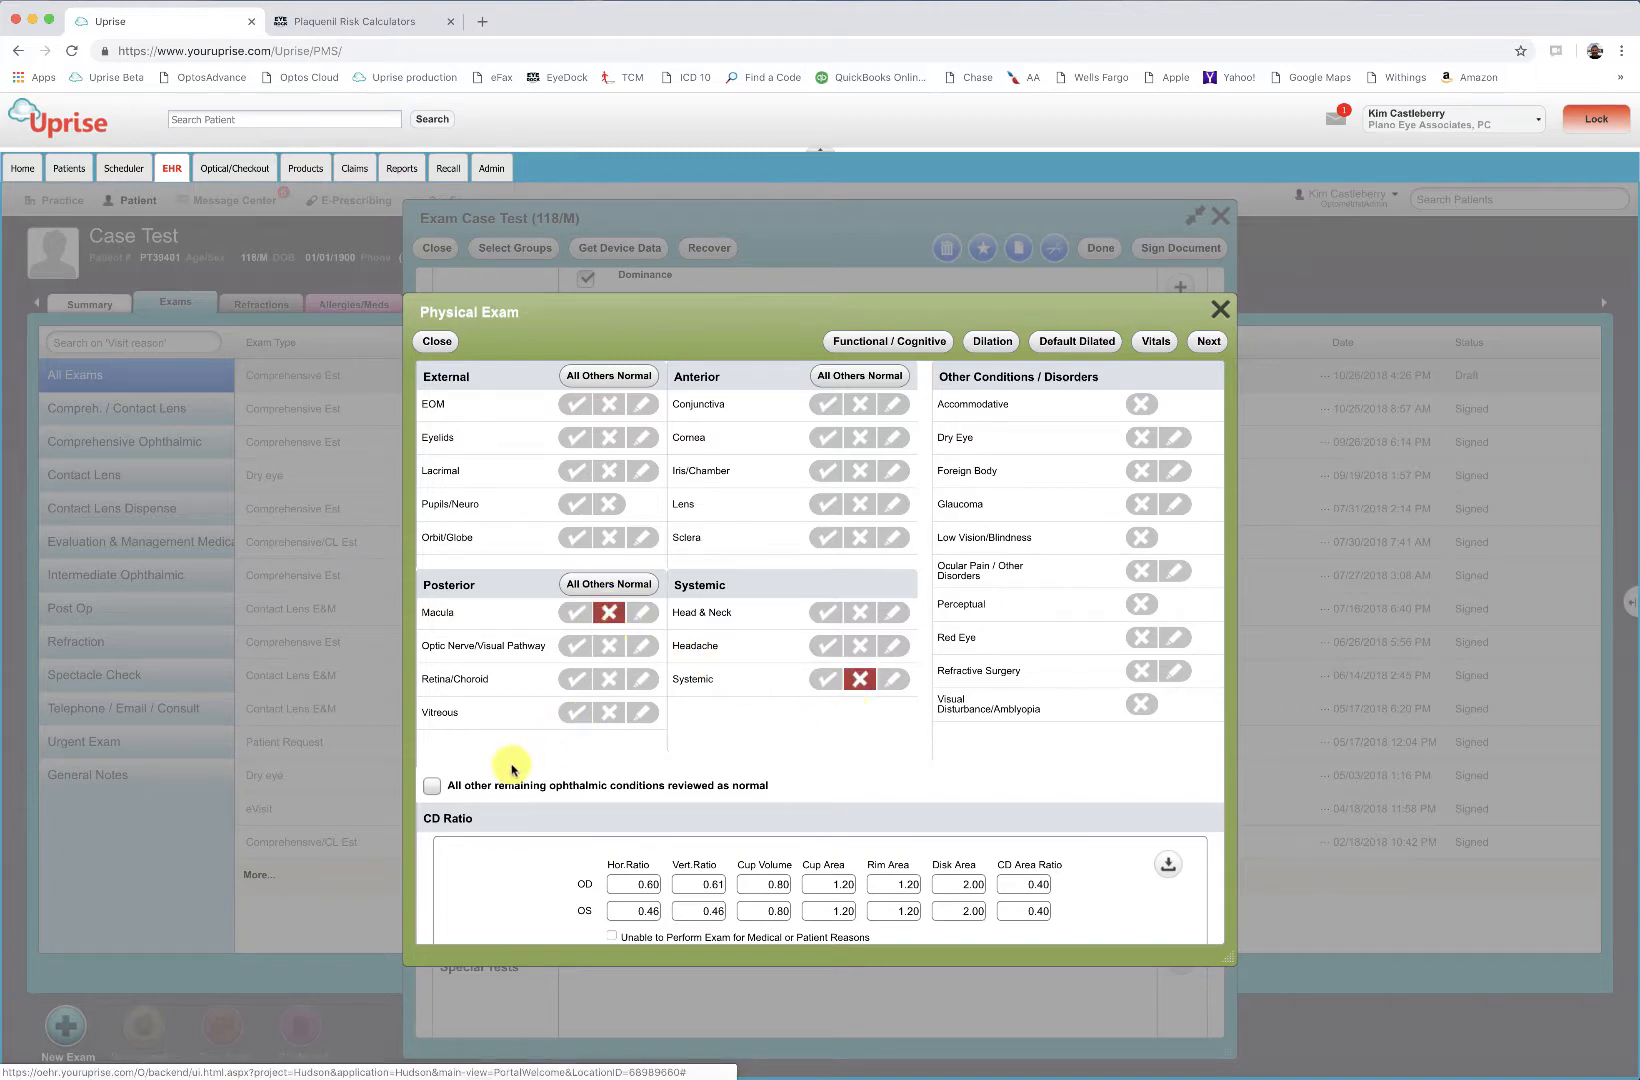
pyautogui.click(431, 786)
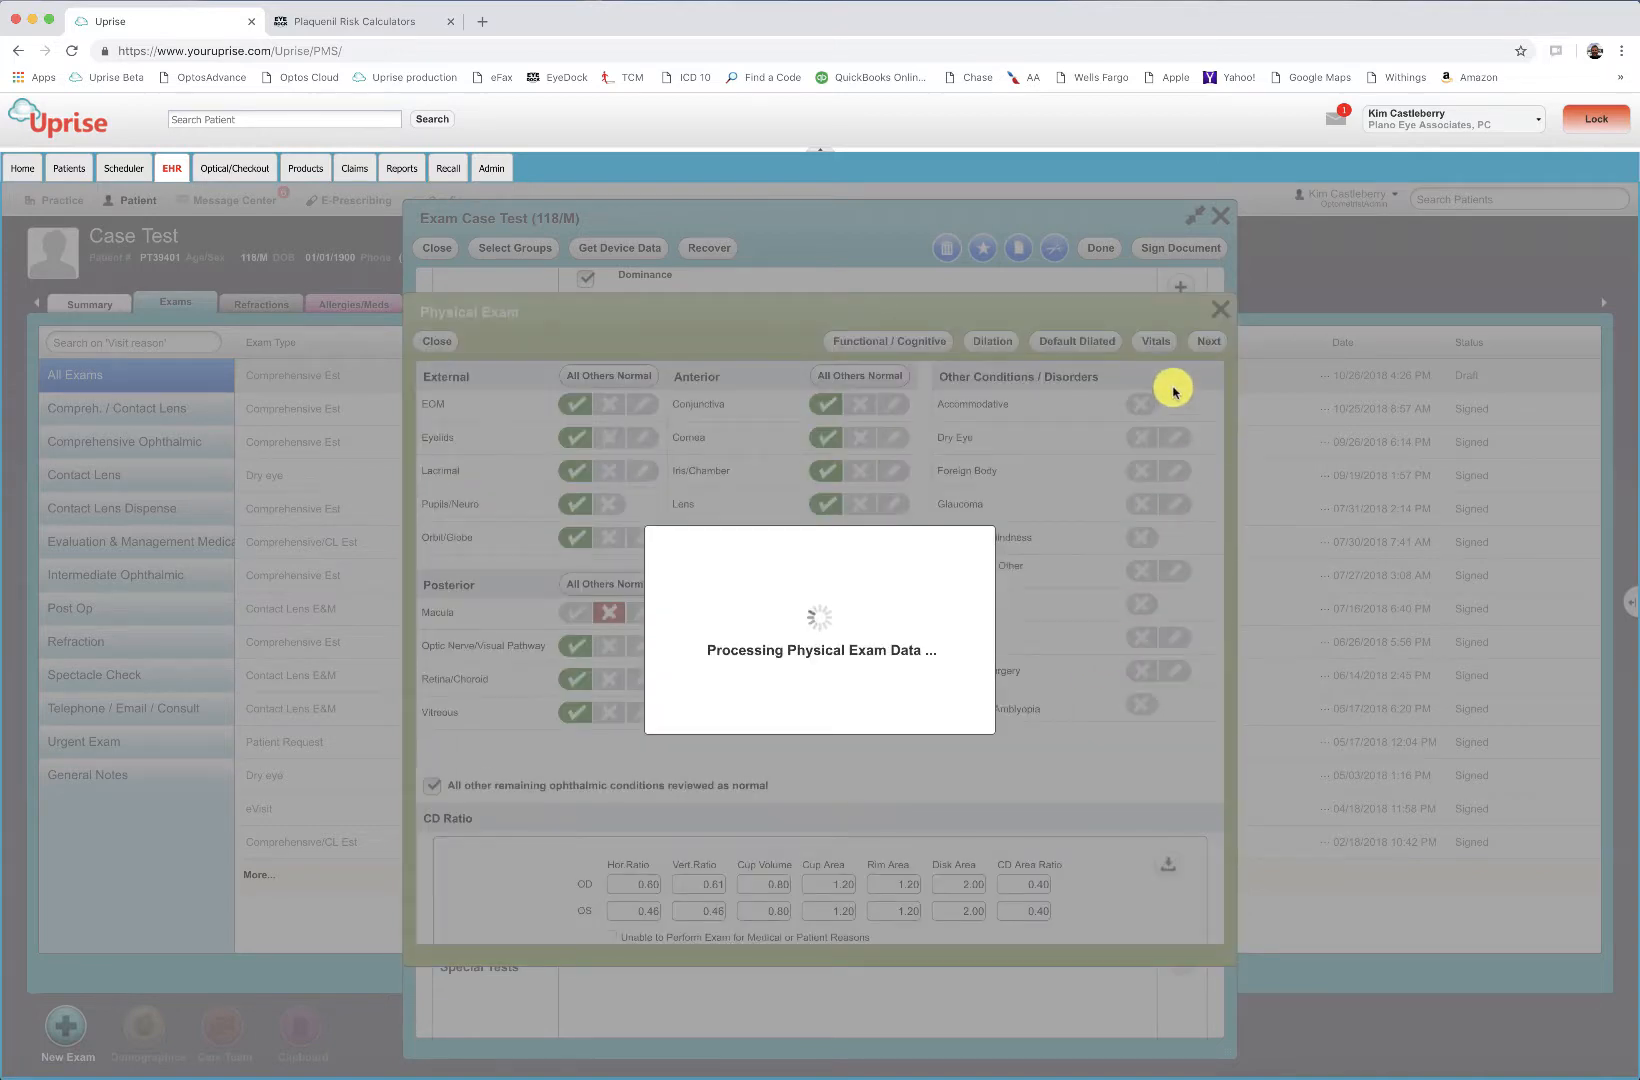
pyautogui.click(1208, 342)
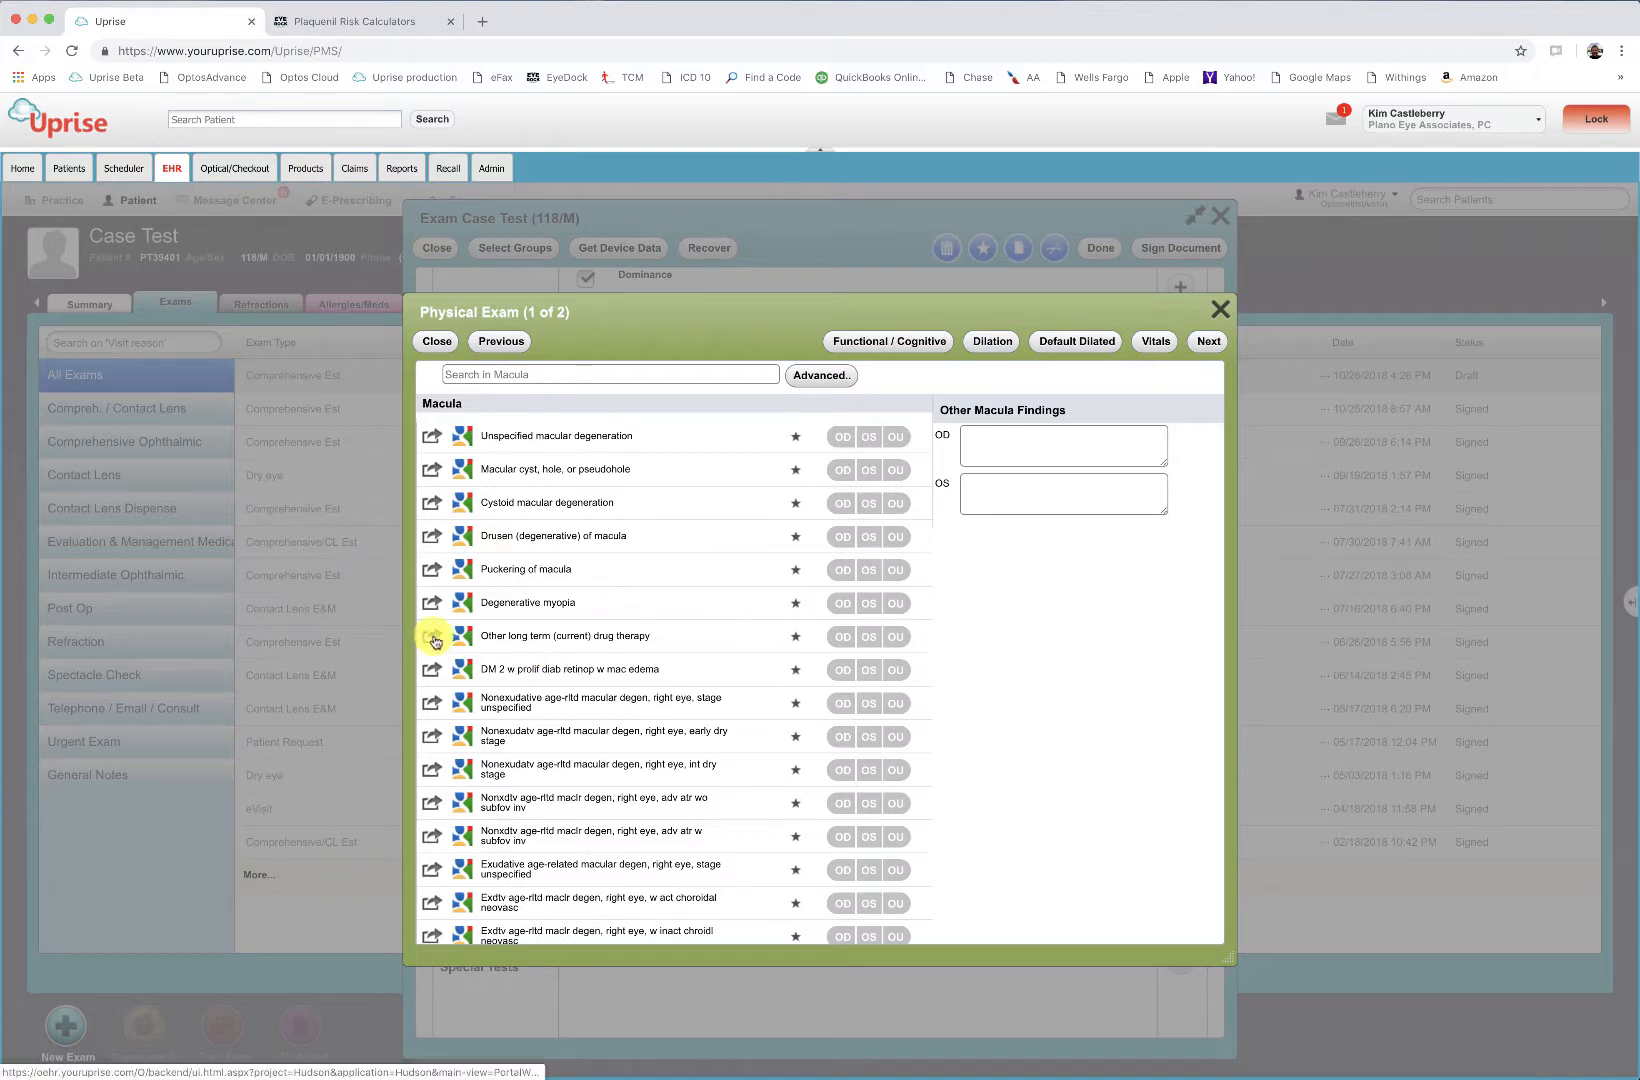
# Record the macula finding Other long term (current) drug therapy for OU with Moderate severity, and continue to the systemic findings
pyautogui.click(898, 637)
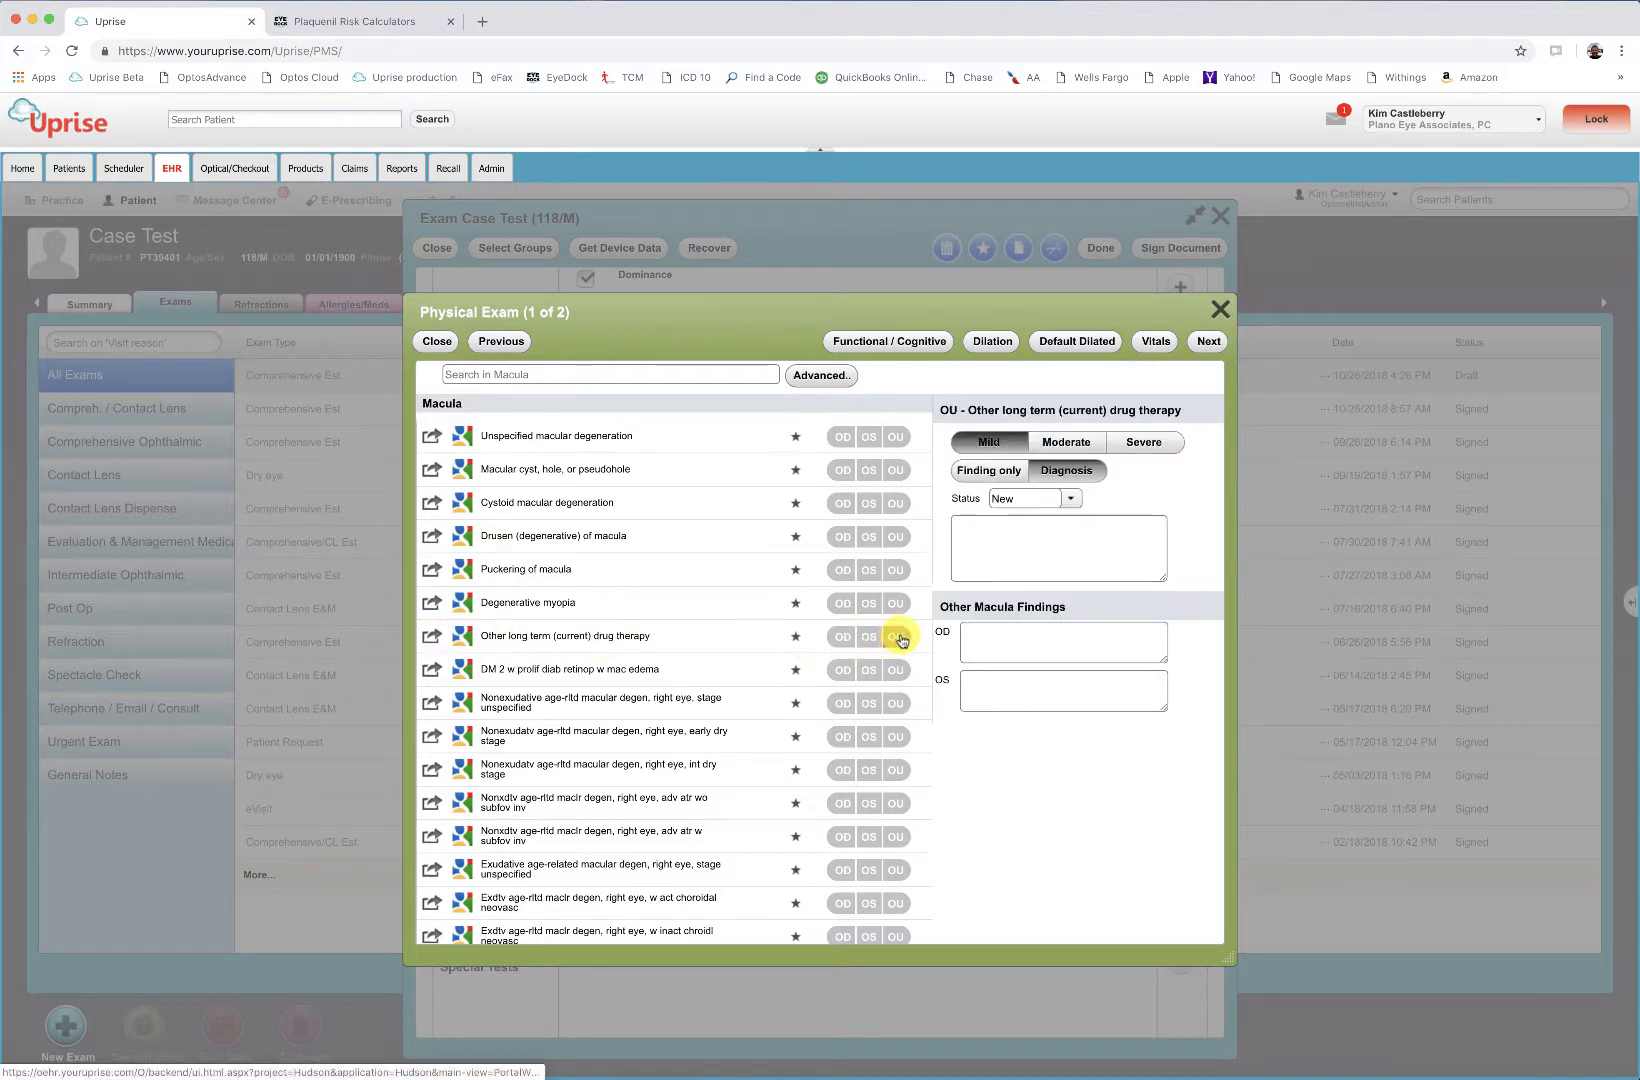
pyautogui.click(1064, 441)
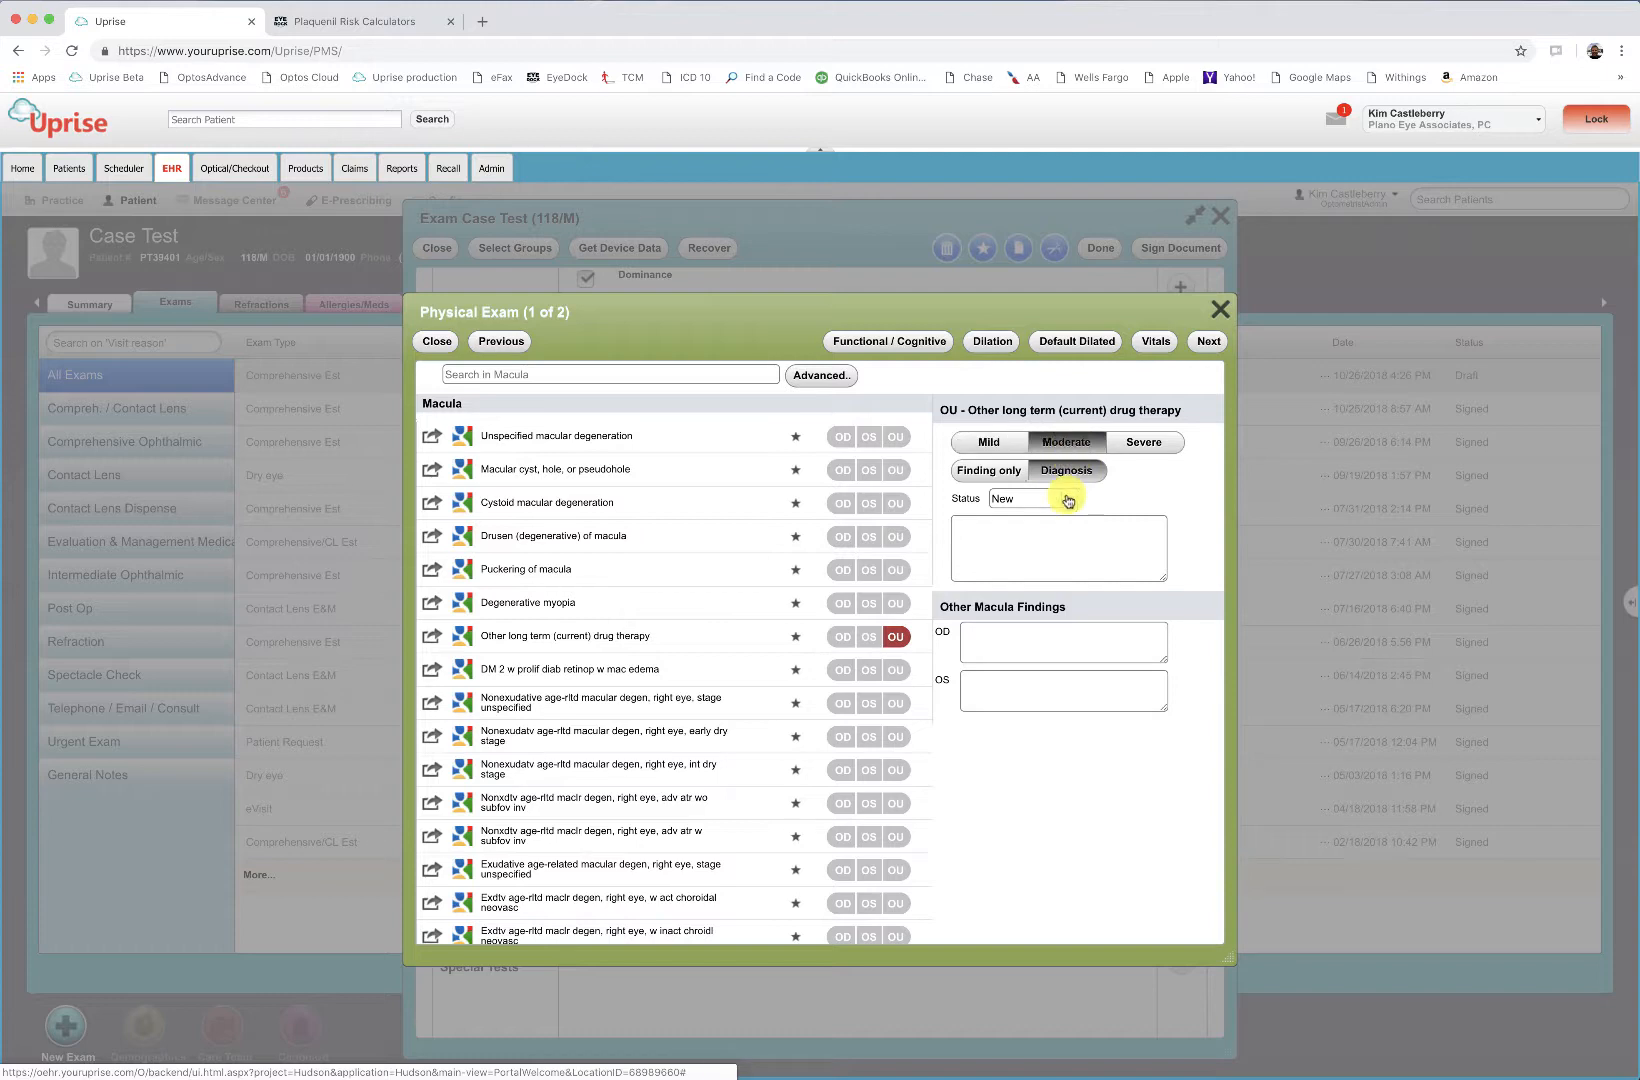
pyautogui.click(1208, 342)
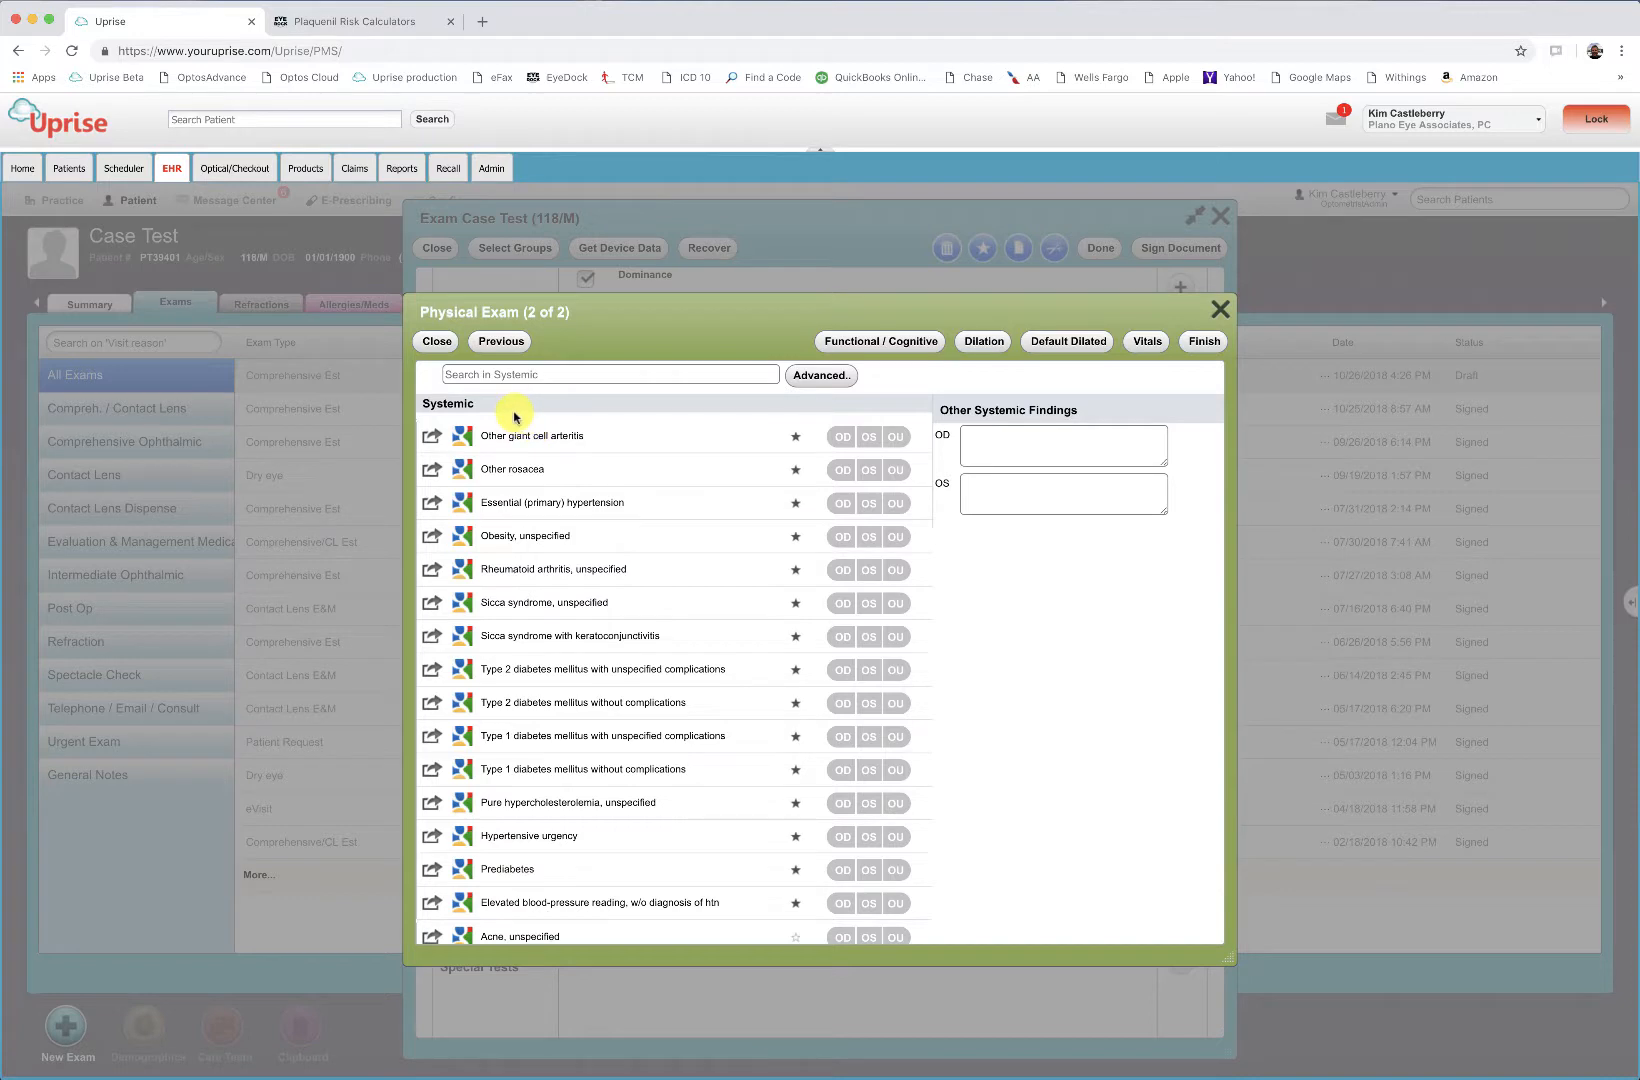
# Search the systemic findings for "lup", record Systemic lupus erythematosus, unspecified for OU as Moderate, and finish the physical exam
pyautogui.click(458, 378)
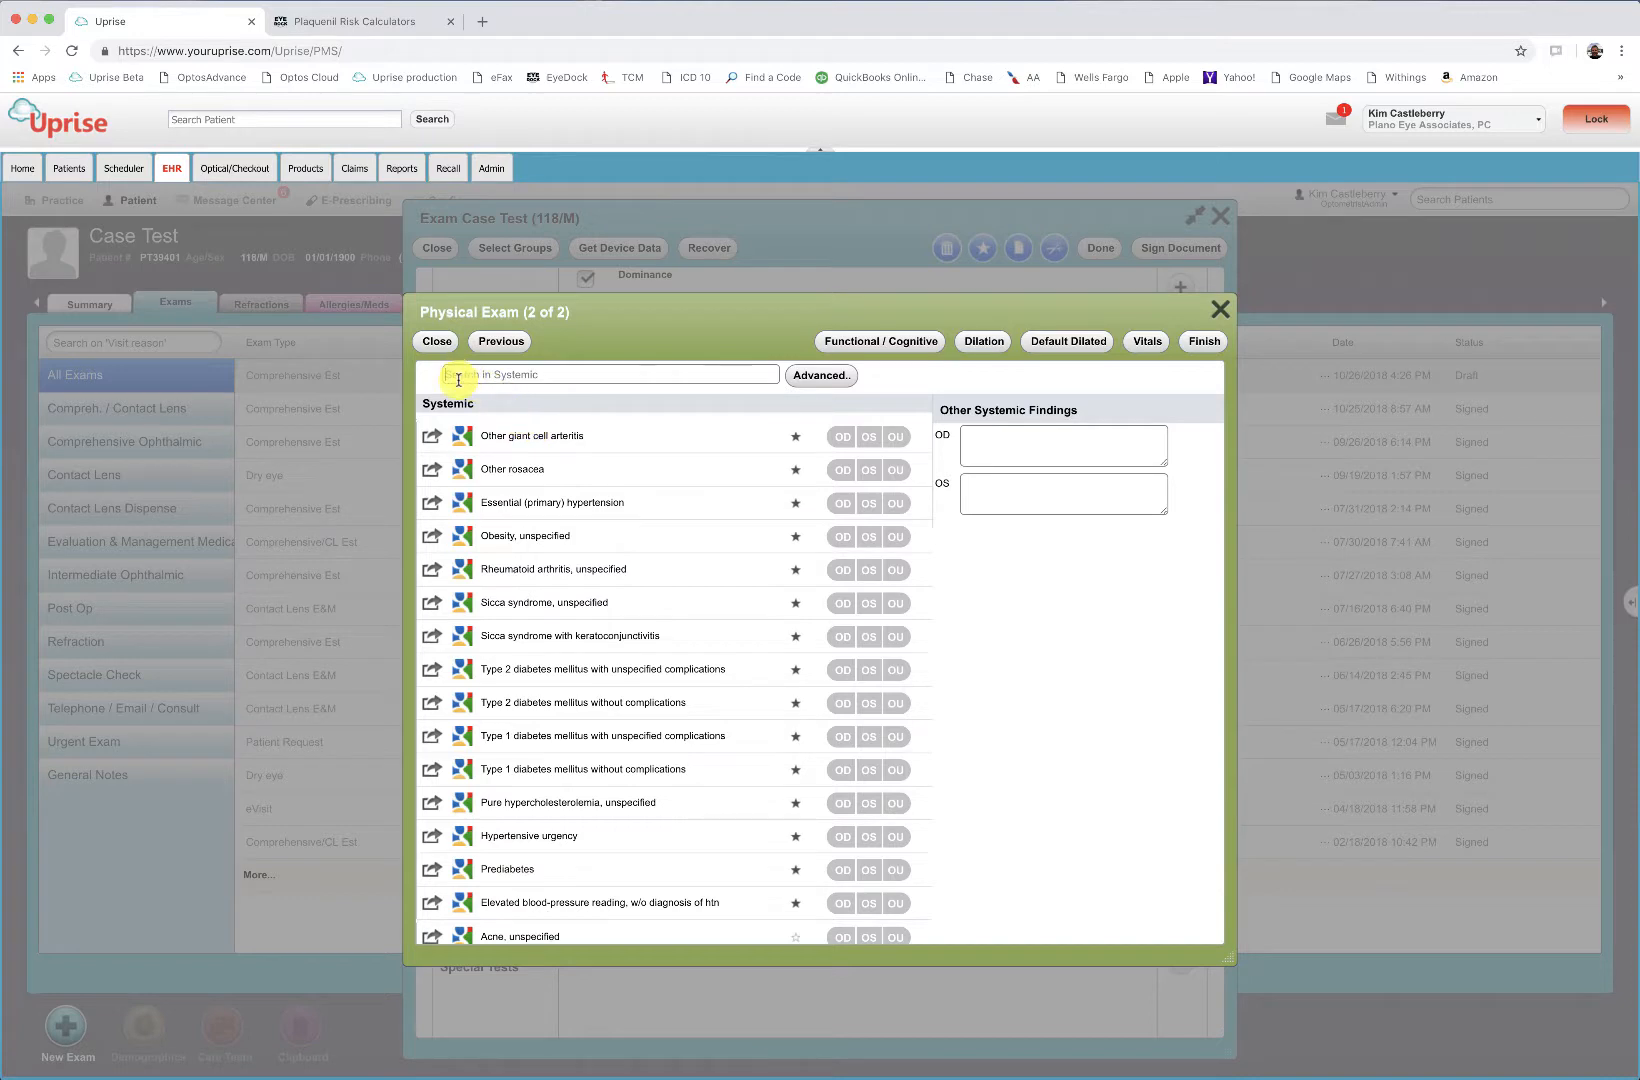
pyautogui.write('lup')
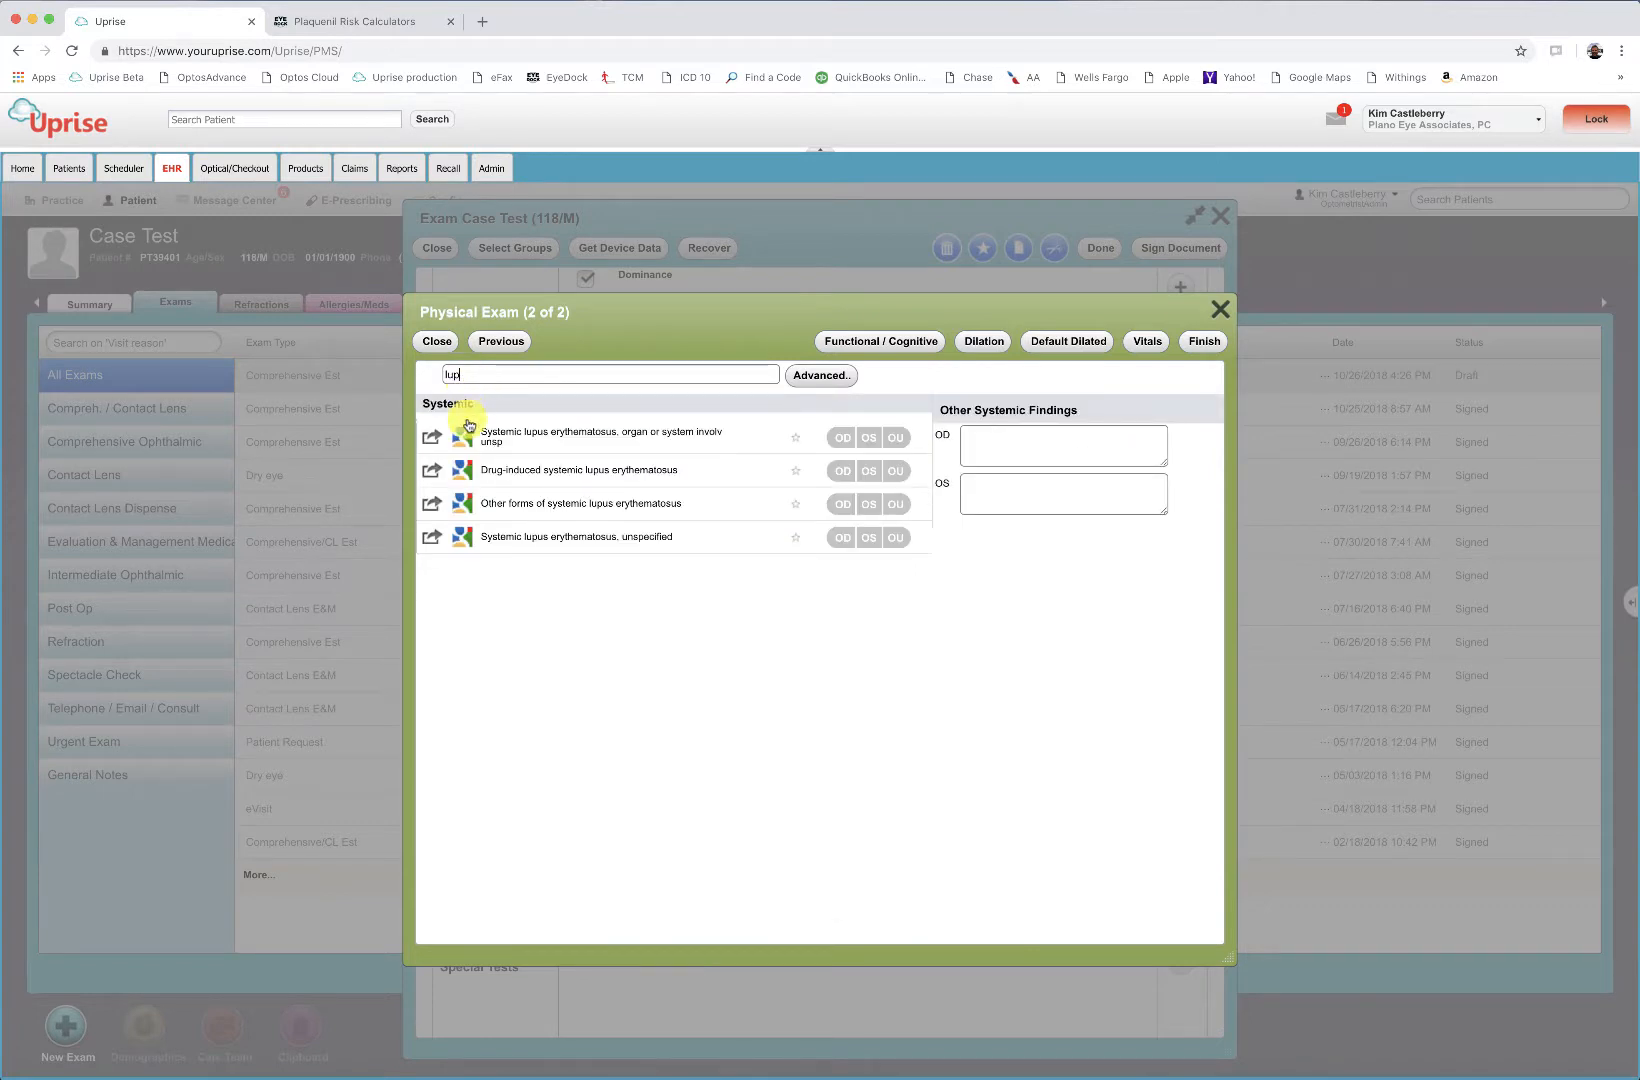
pyautogui.click(897, 538)
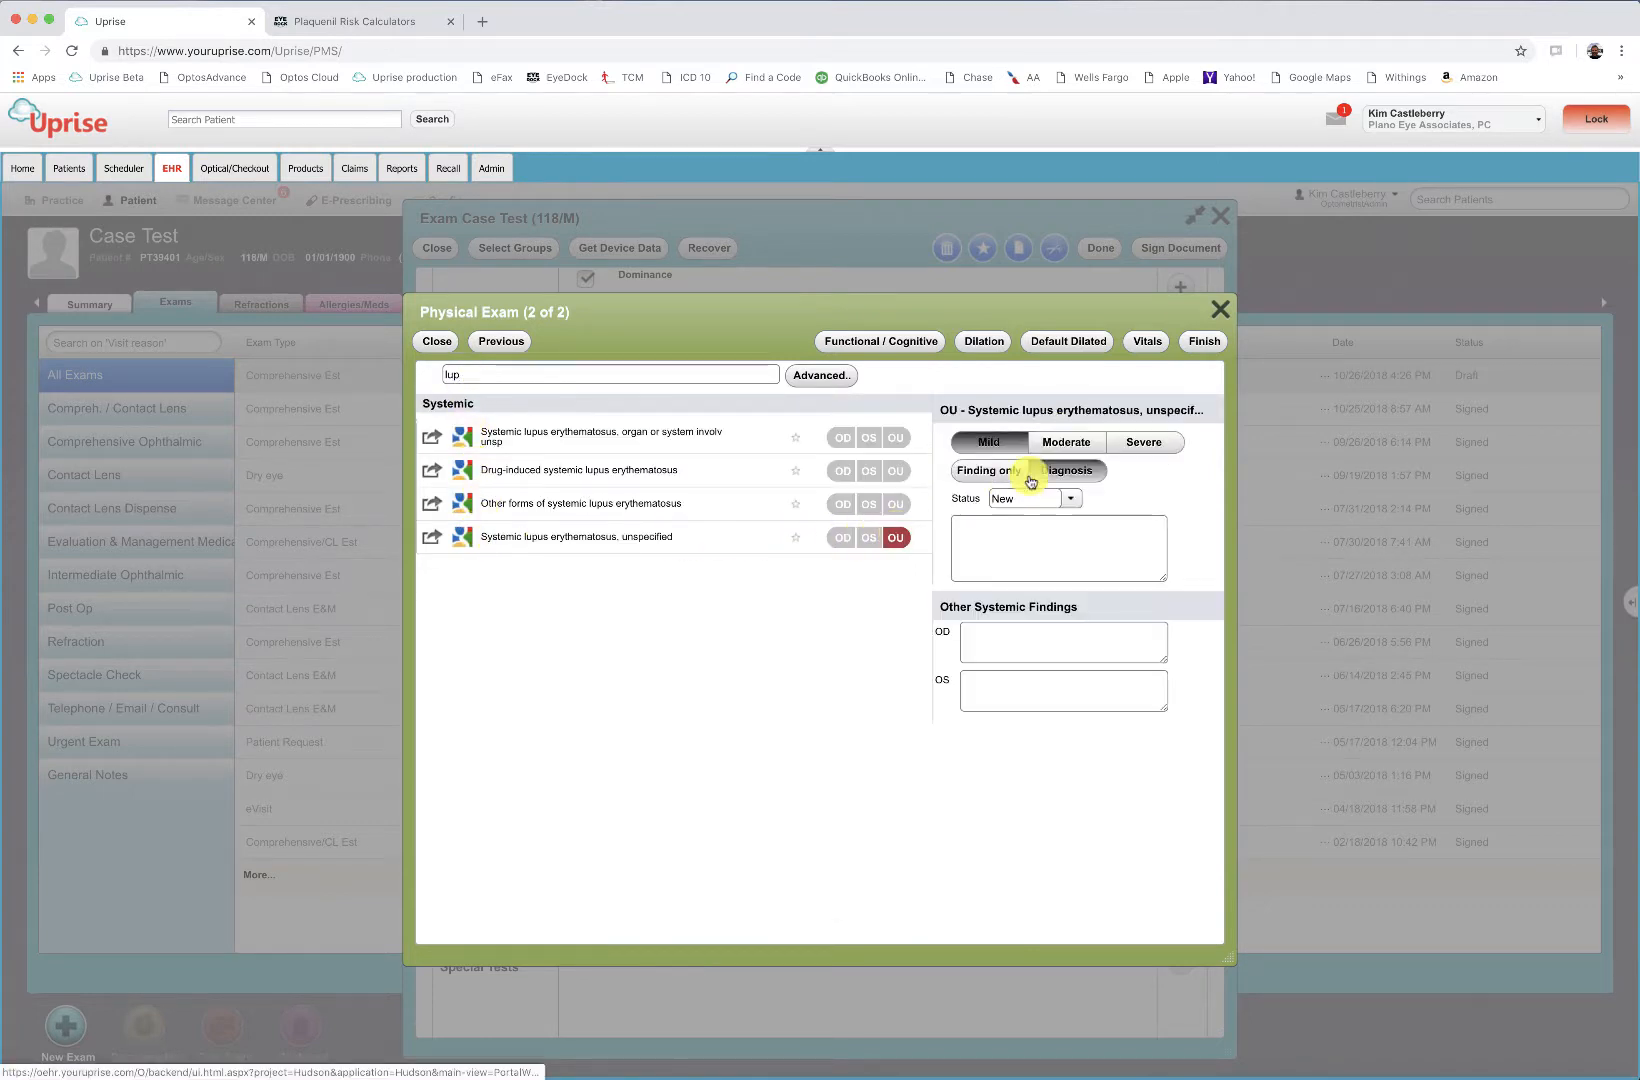
pyautogui.click(1060, 441)
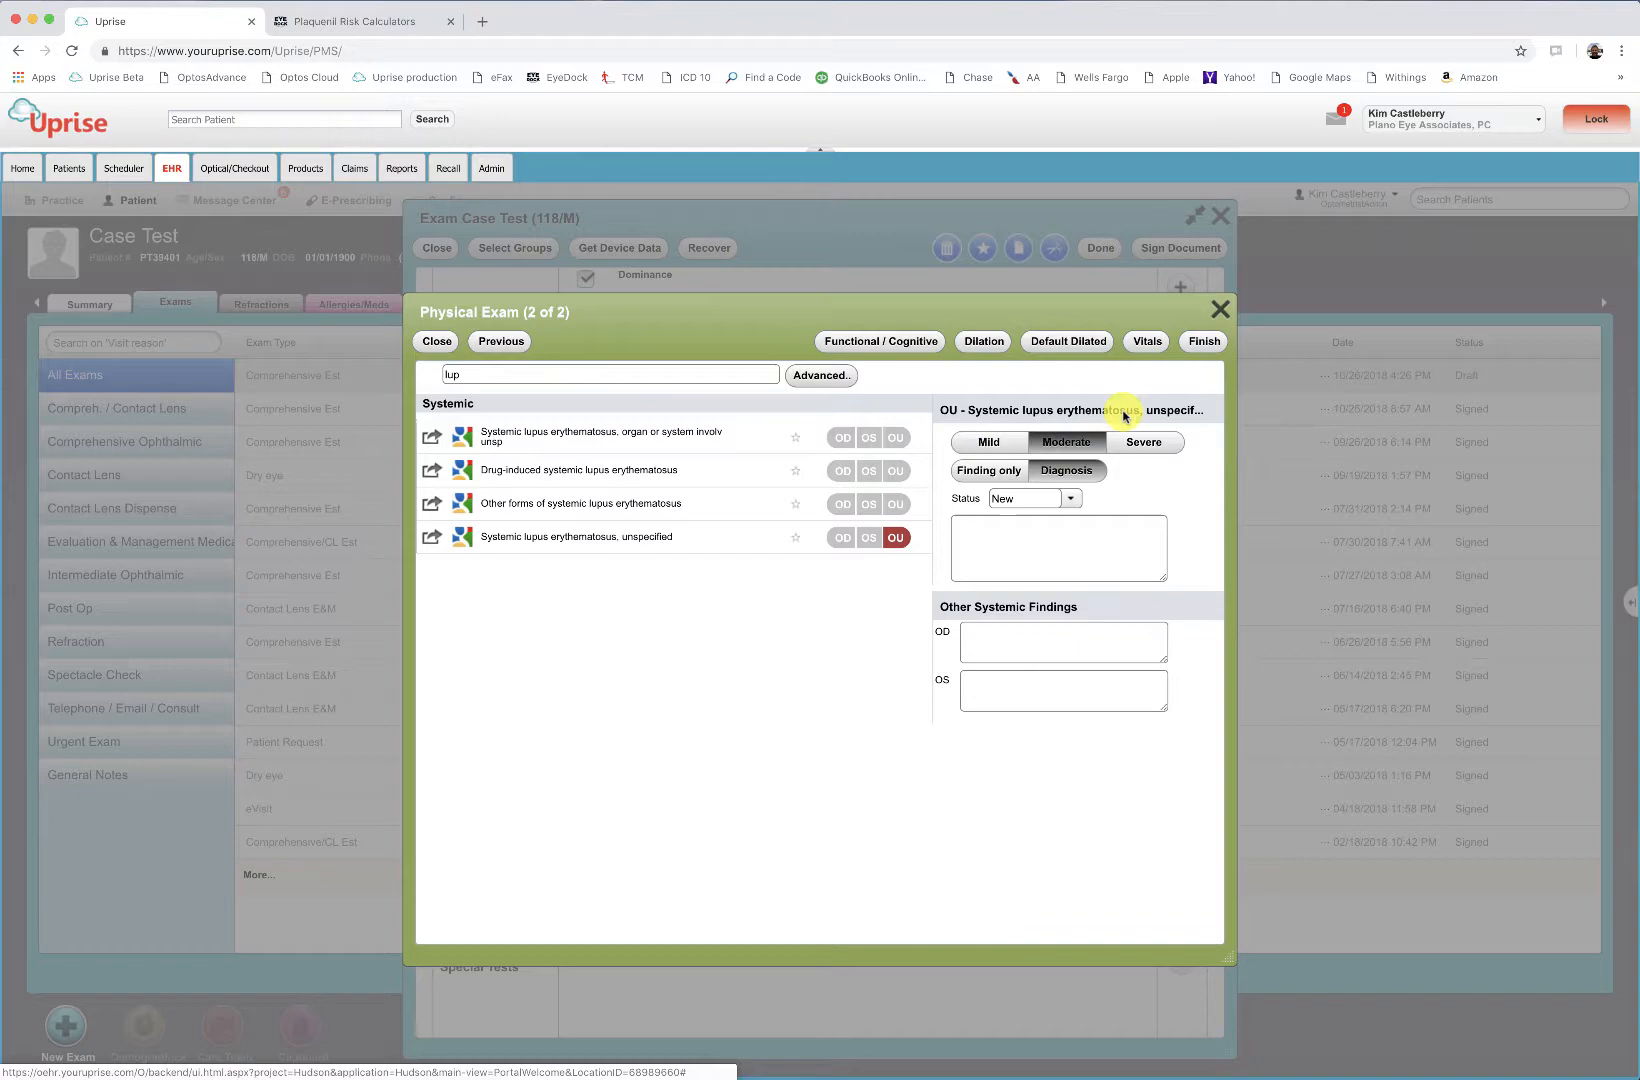
pyautogui.click(1202, 340)
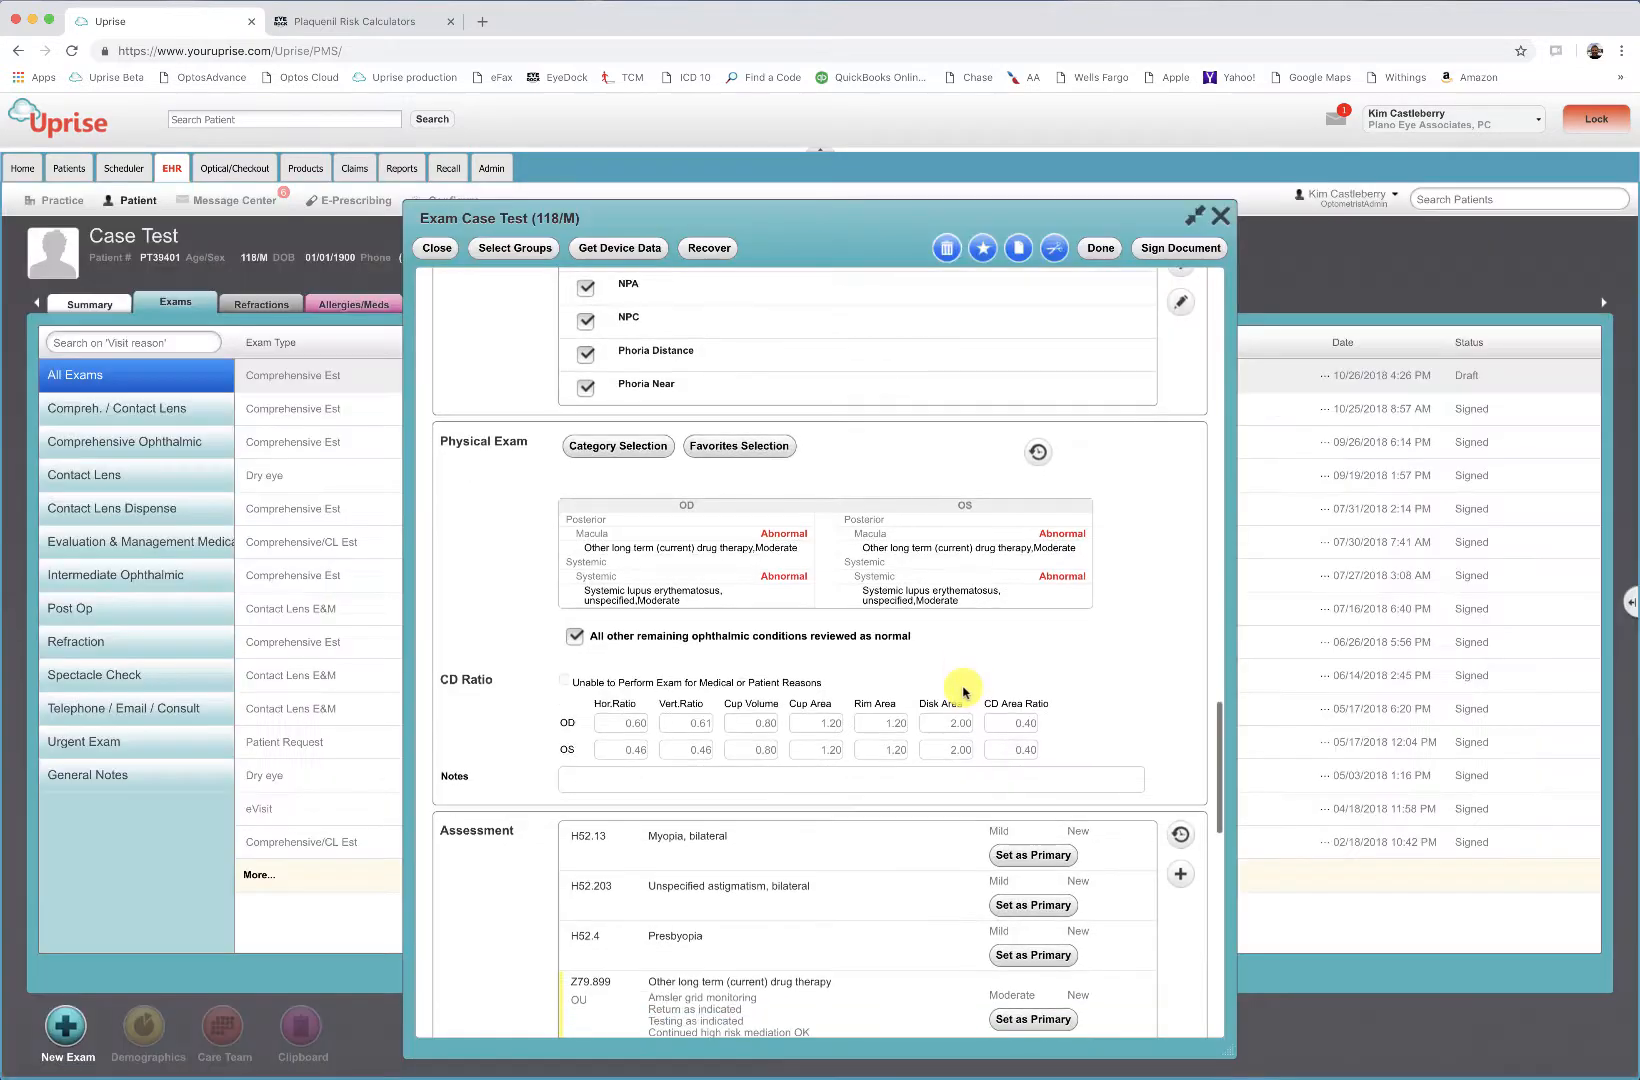
# Select the orders 92134 Computerized Ophthalmic Imaging Retina and 92083 Visual Field Extended Exam for today
pyautogui.scroll(-7, 963, 690)
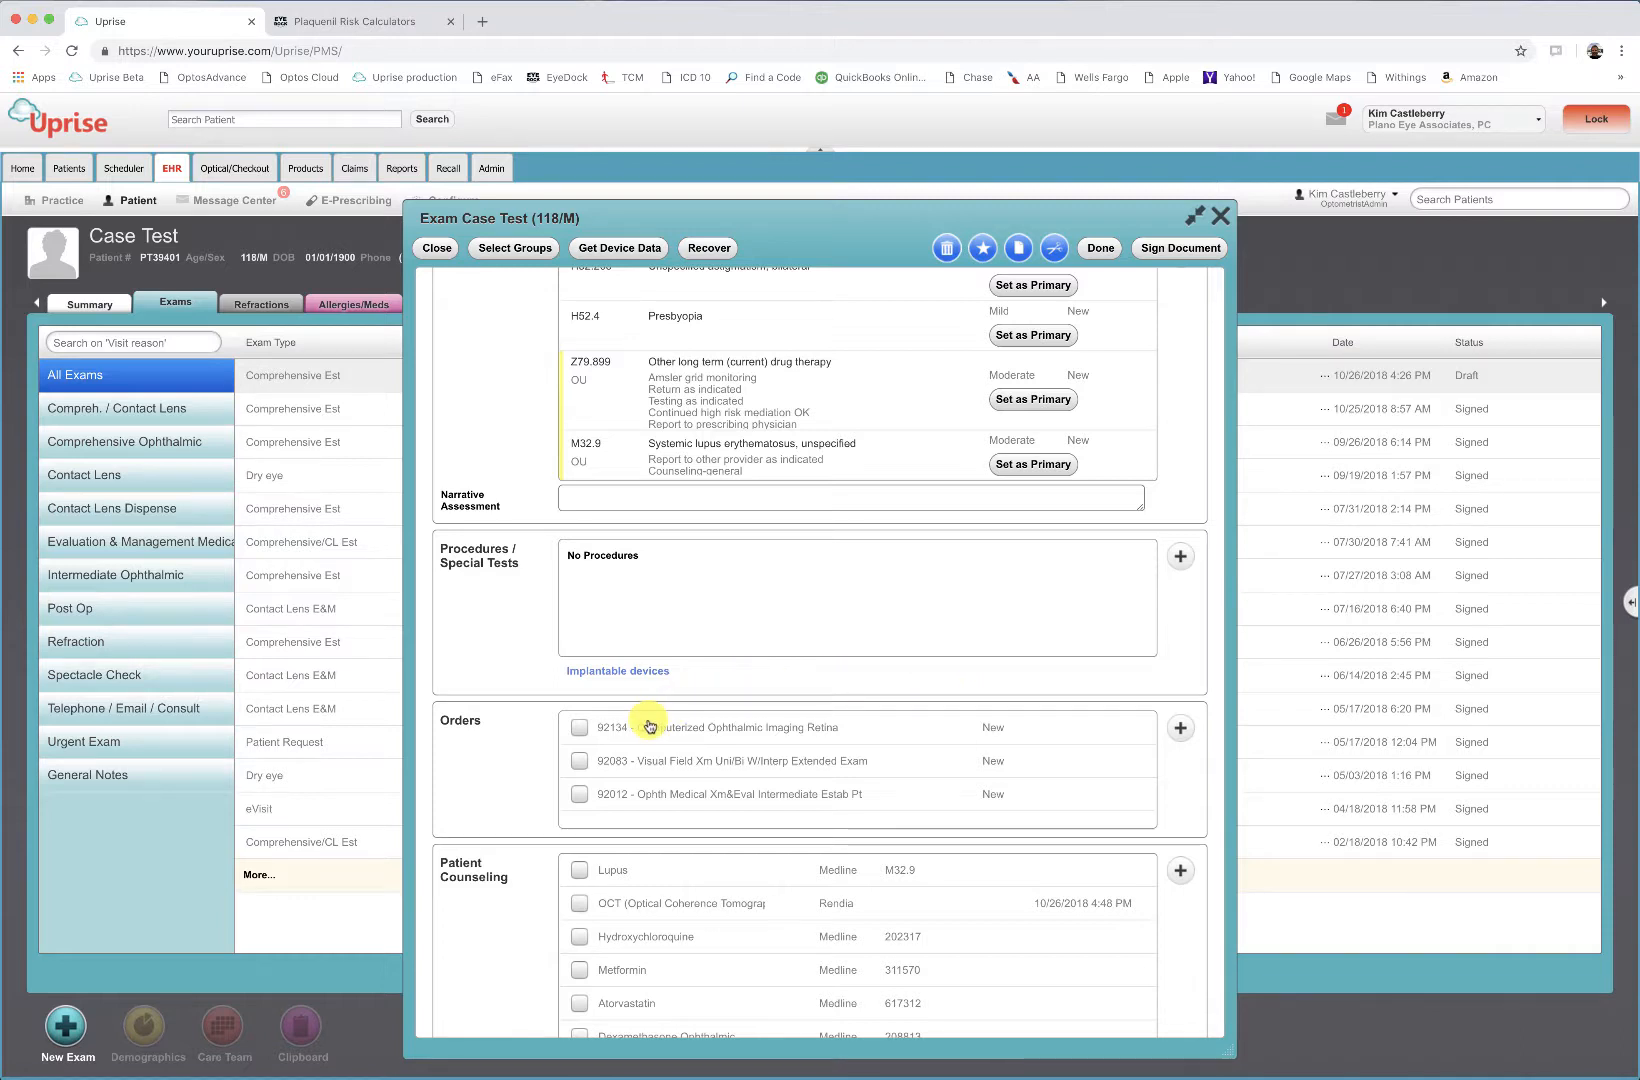
pyautogui.click(579, 729)
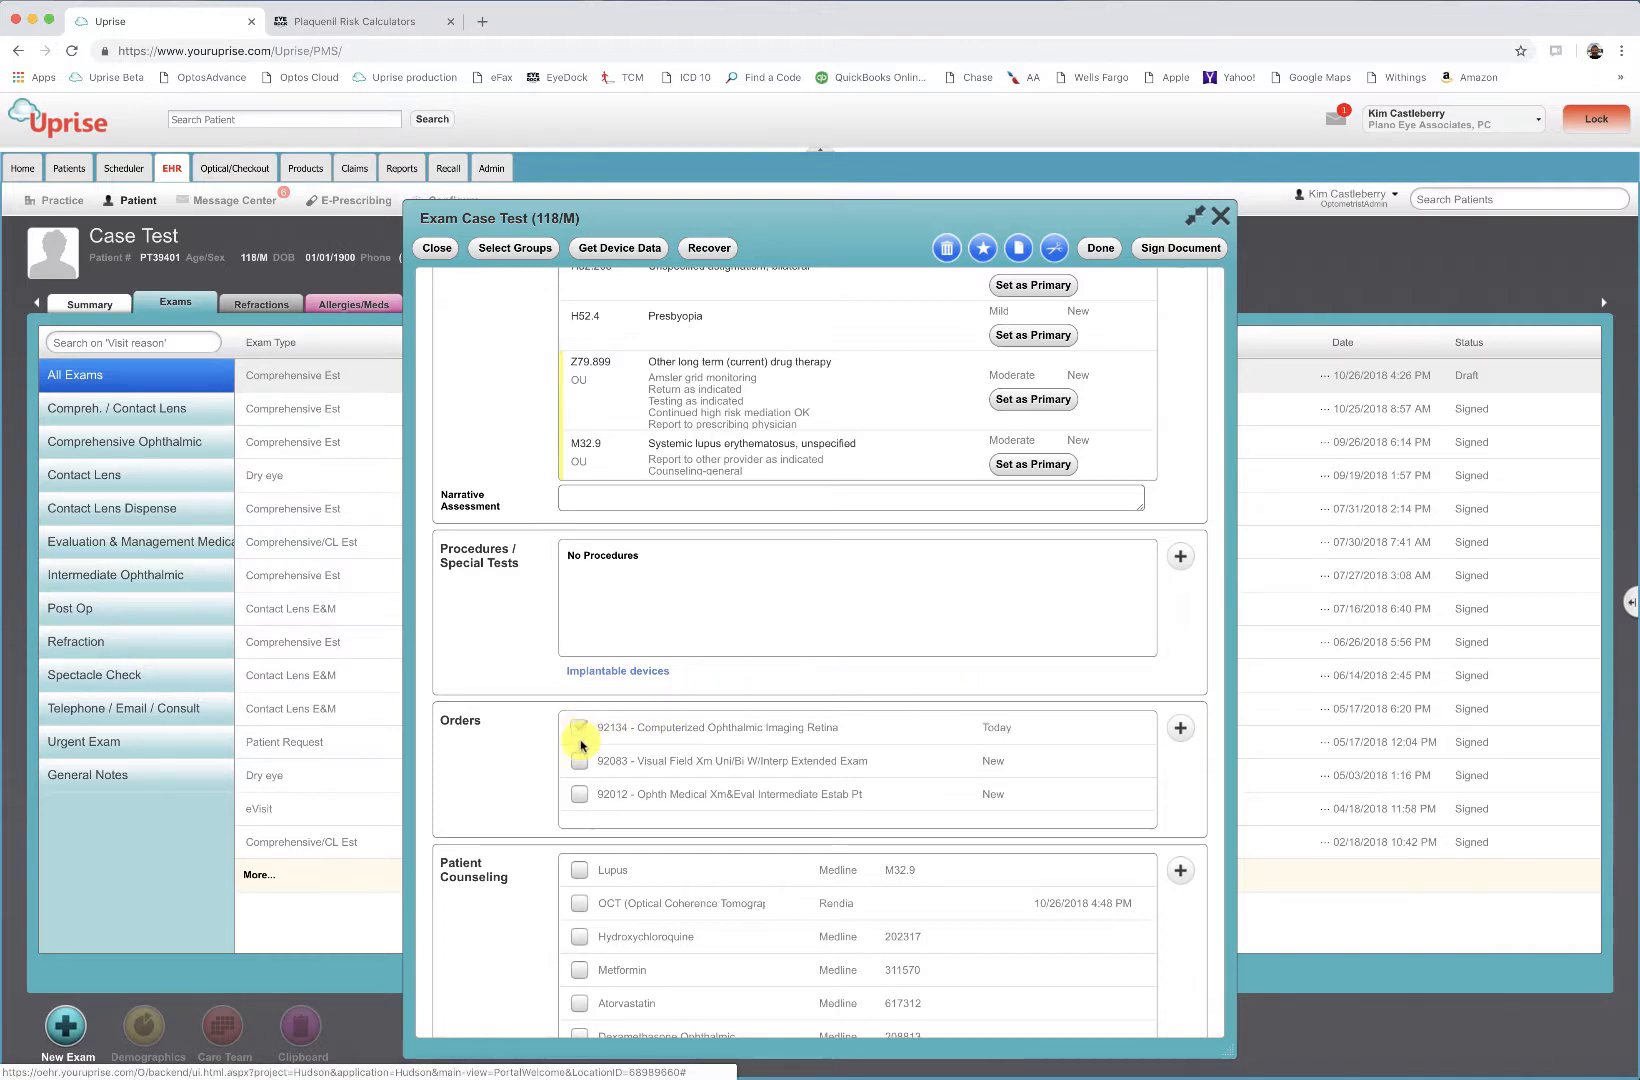
pyautogui.click(580, 762)
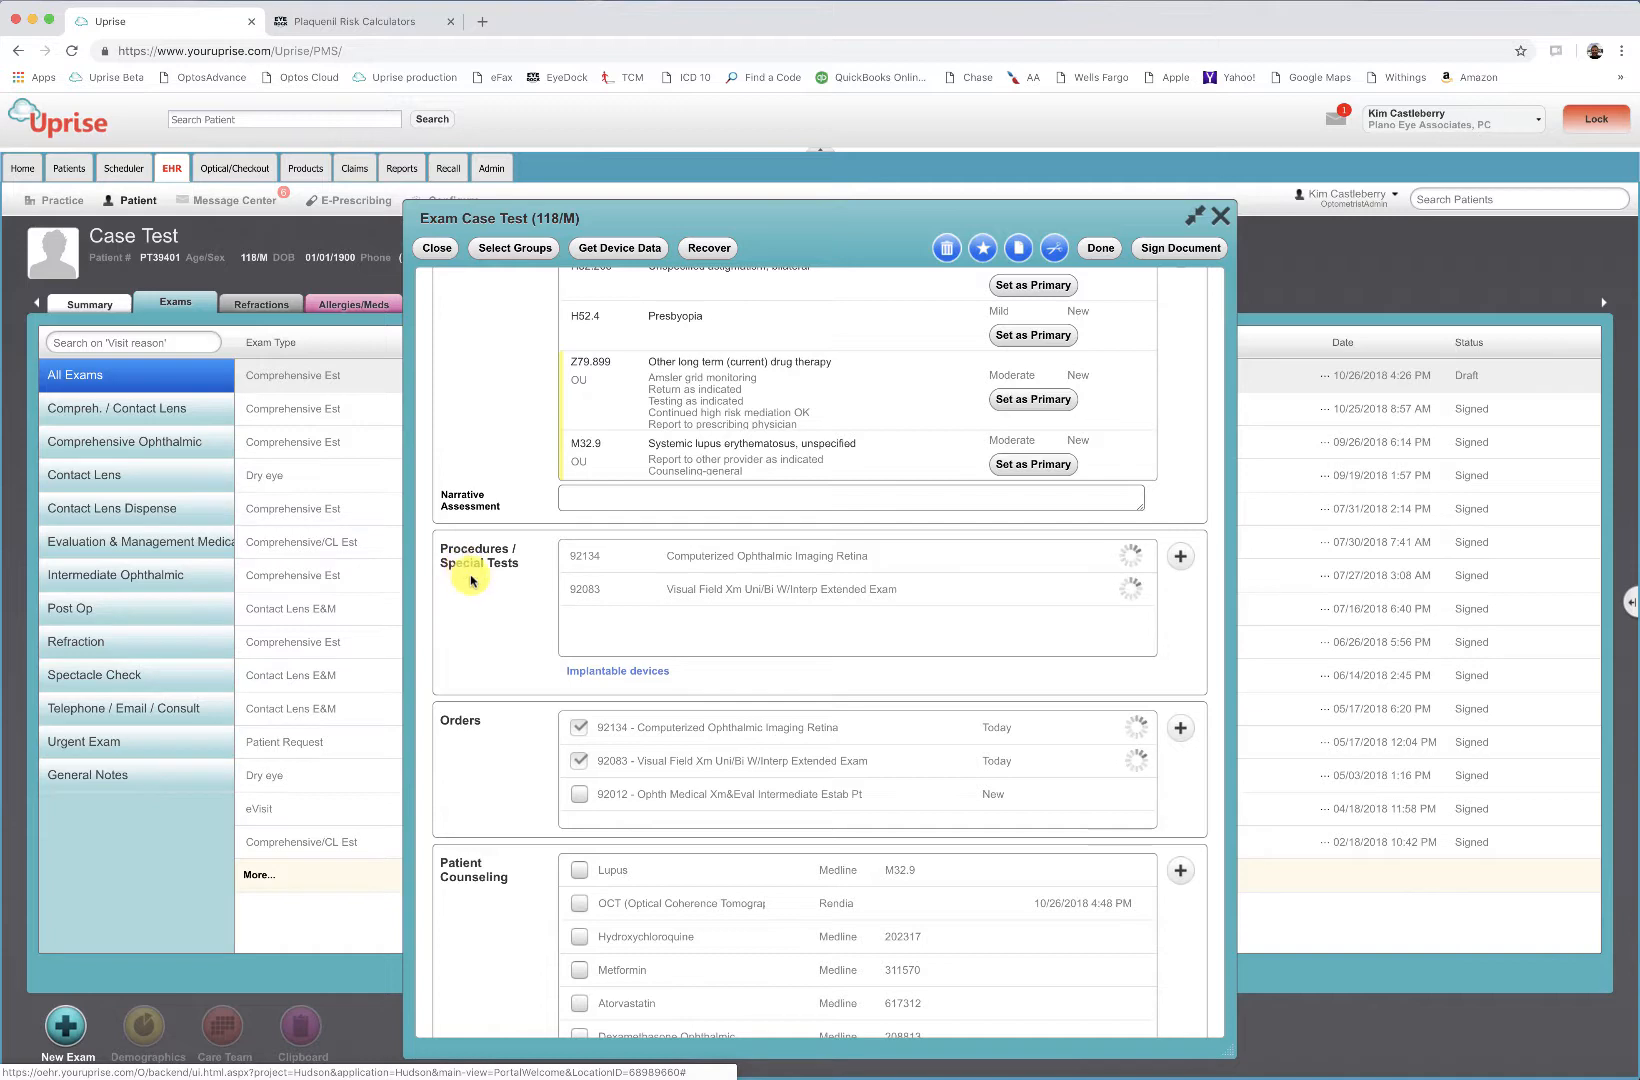
# Review the interpretation and report details of procedure 92134, and examine the CodeSAFE verification for the 92083 visual field exam
pyautogui.click(733, 556)
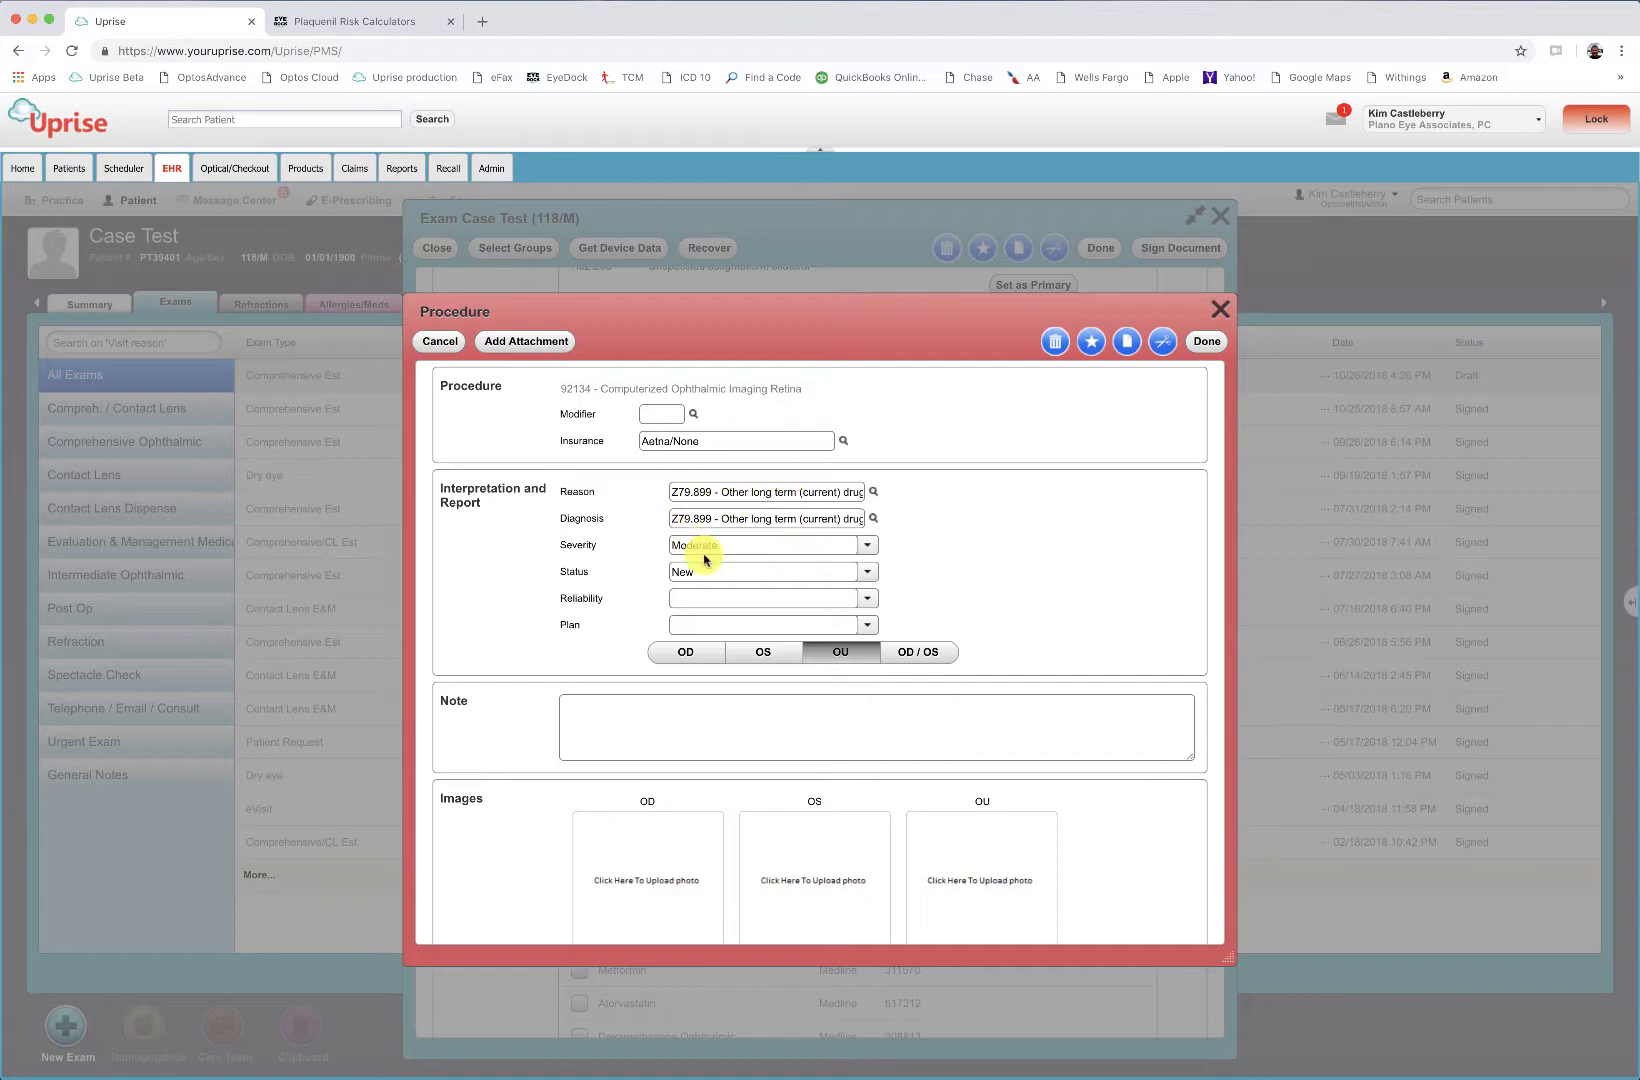
pyautogui.click(1206, 342)
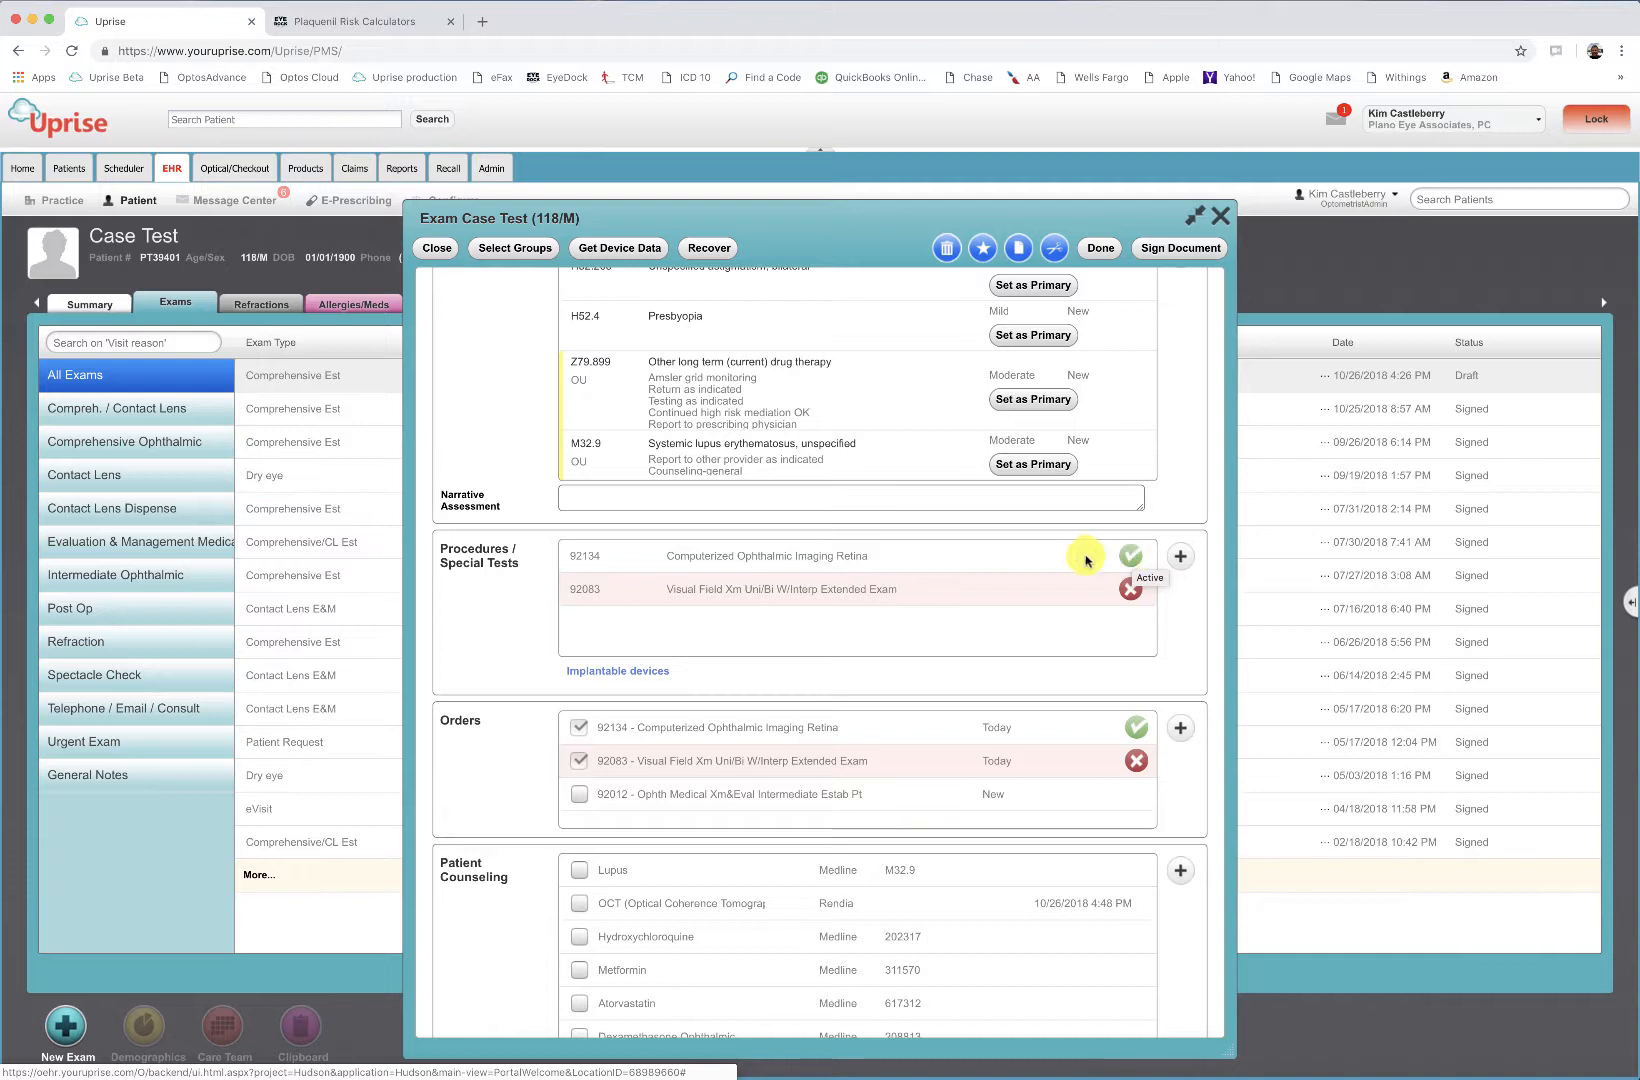
pyautogui.click(1131, 592)
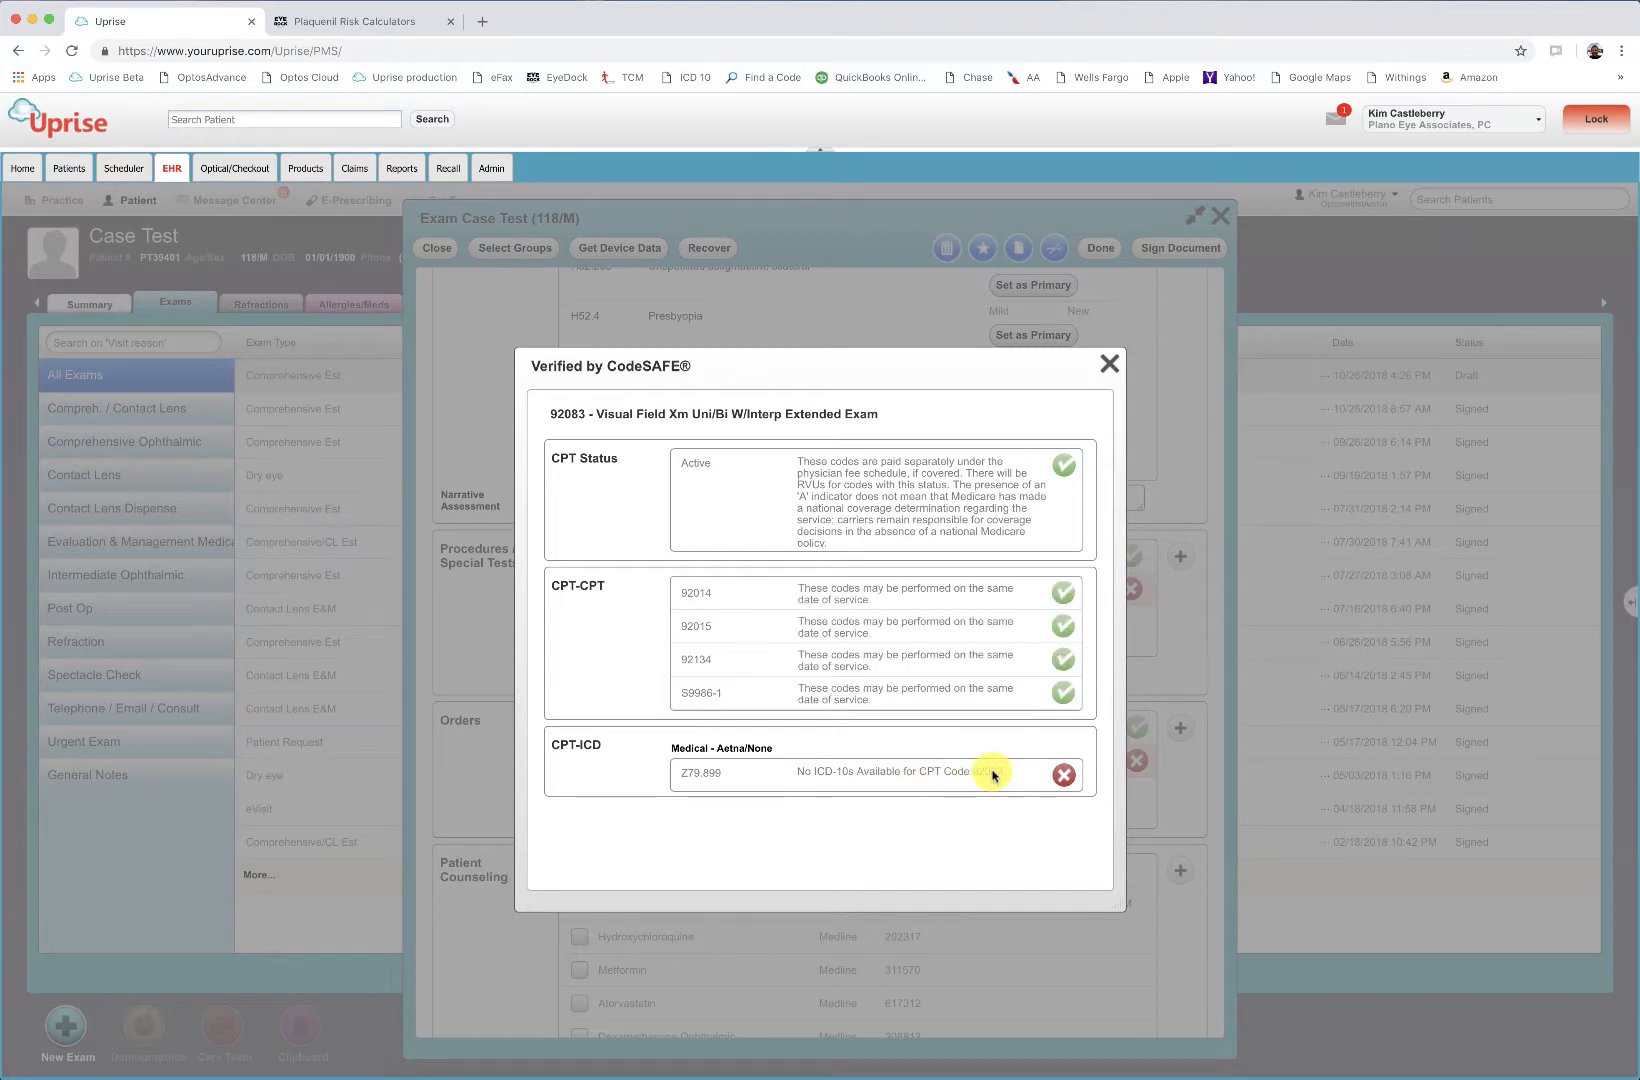
pyautogui.click(1111, 364)
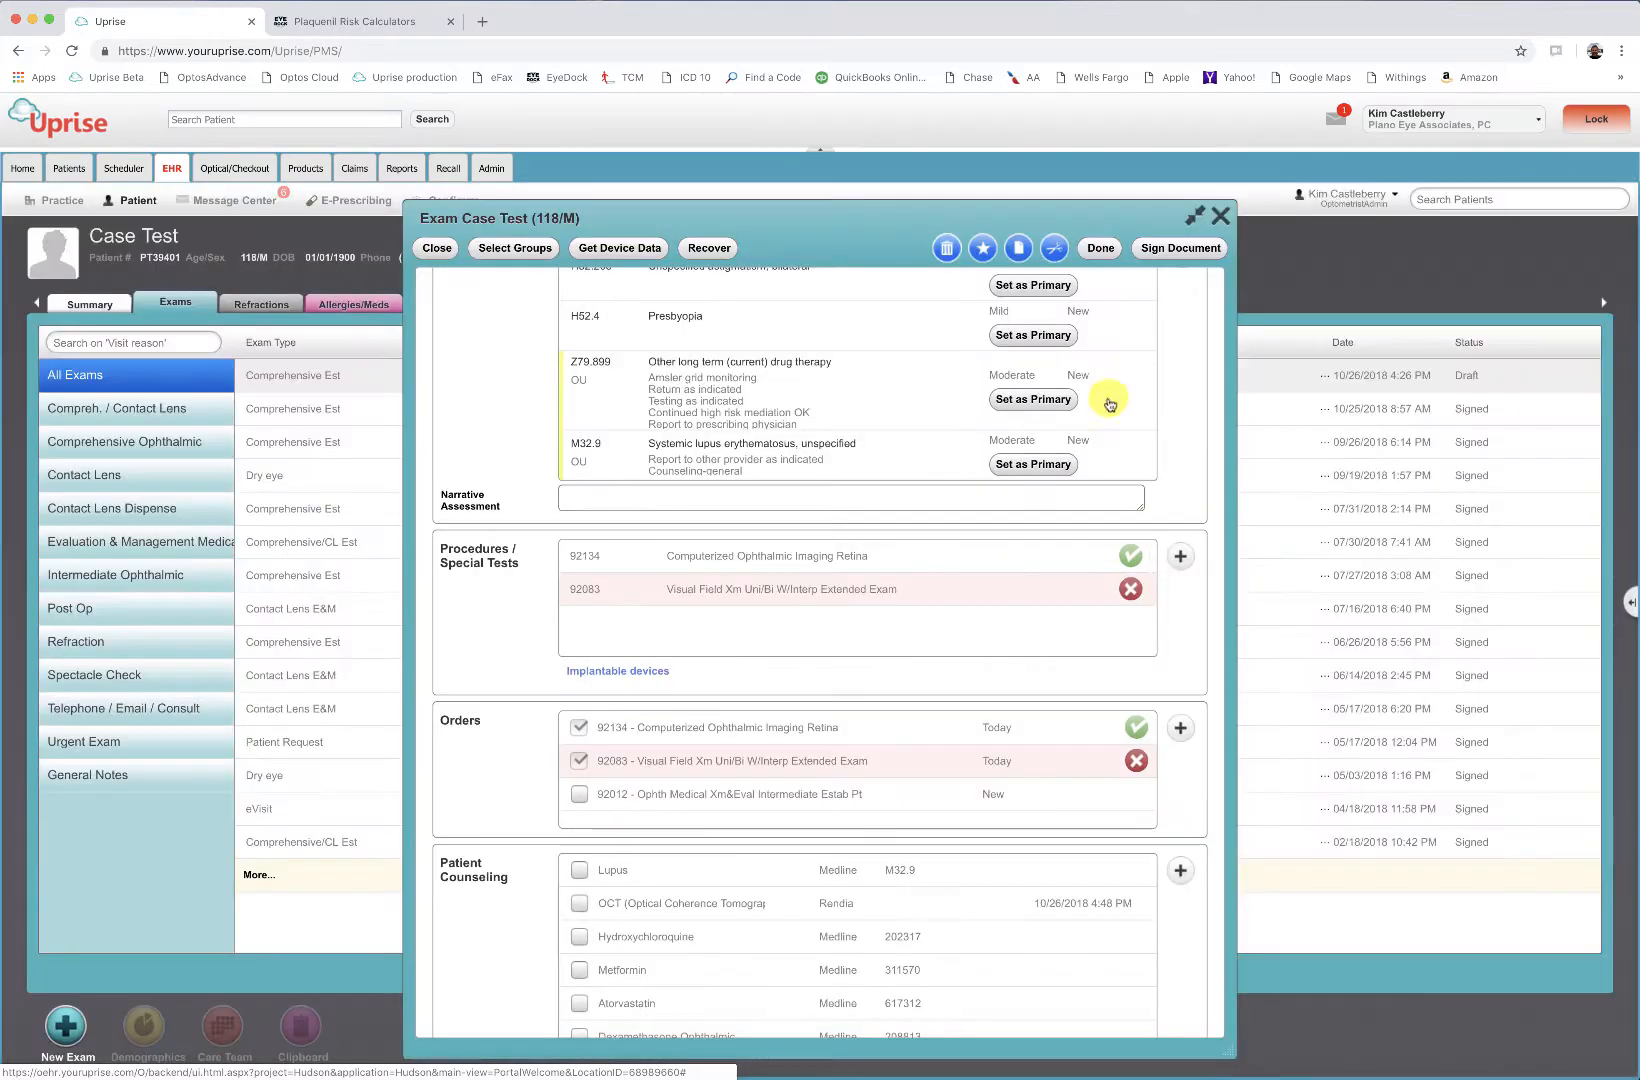
# Select the Lupus, OCT (Optical Coherence Tomography) and Hydroxychloroquine materials for patient counseling
pyautogui.scroll(-8, 950, 787)
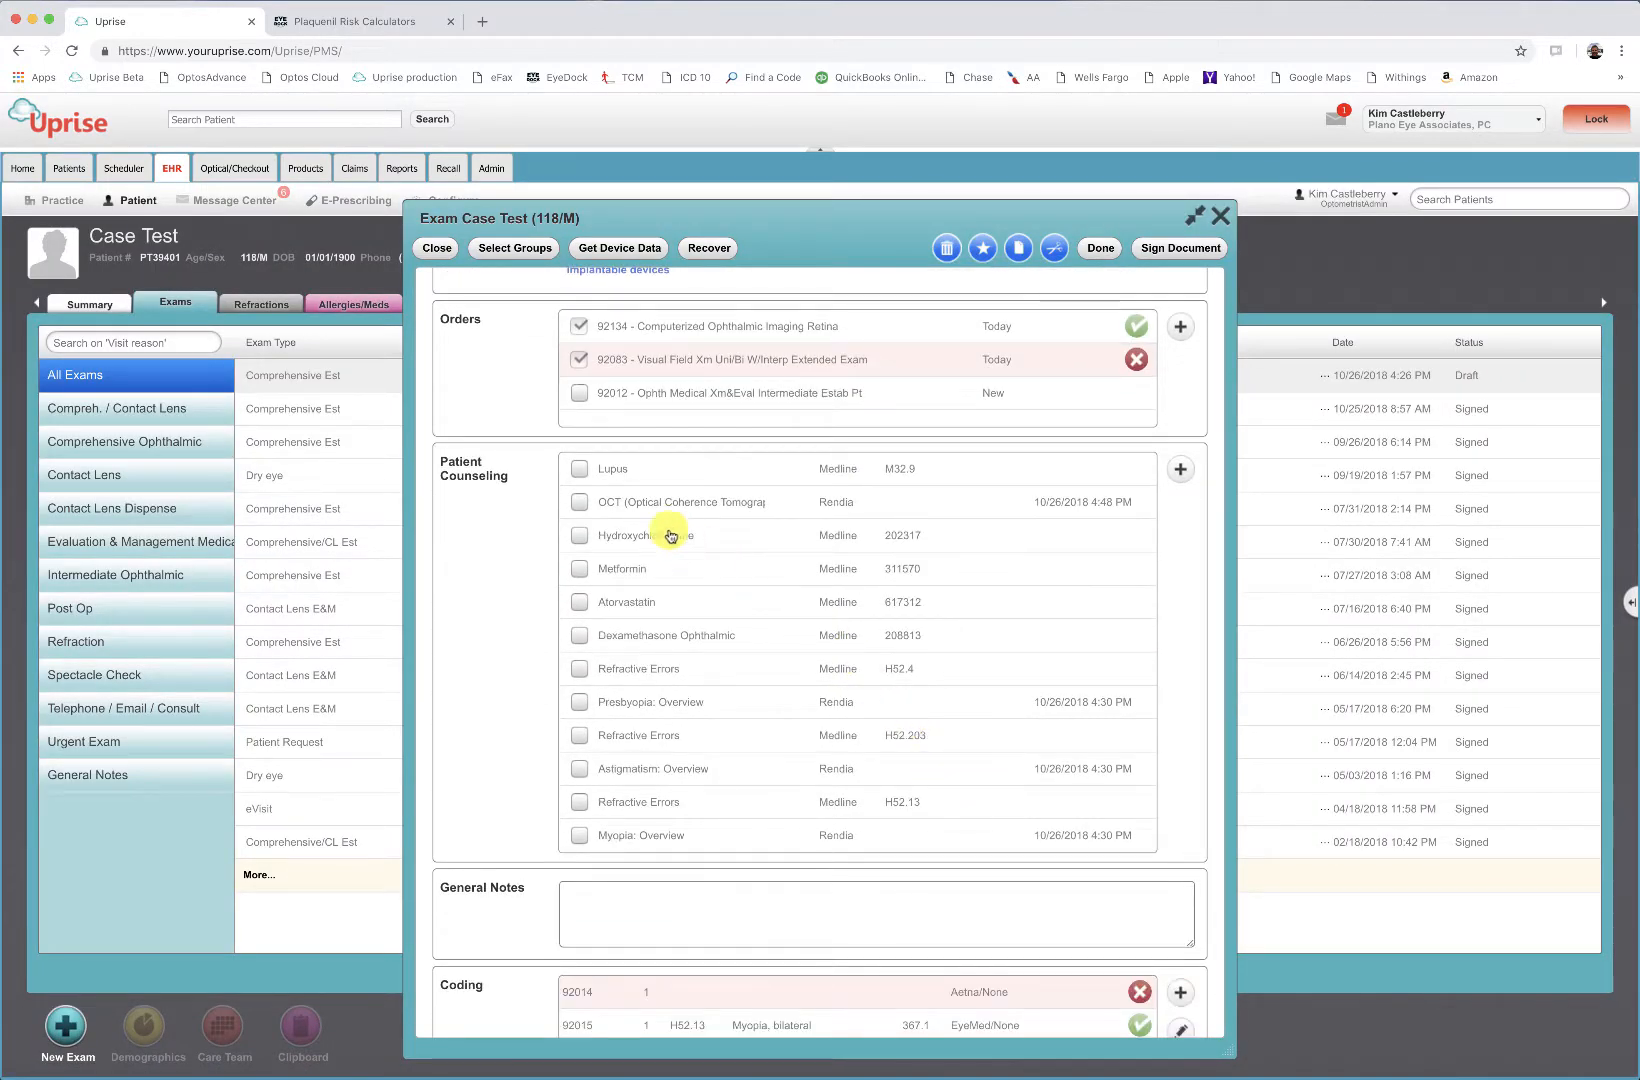
pyautogui.click(579, 469)
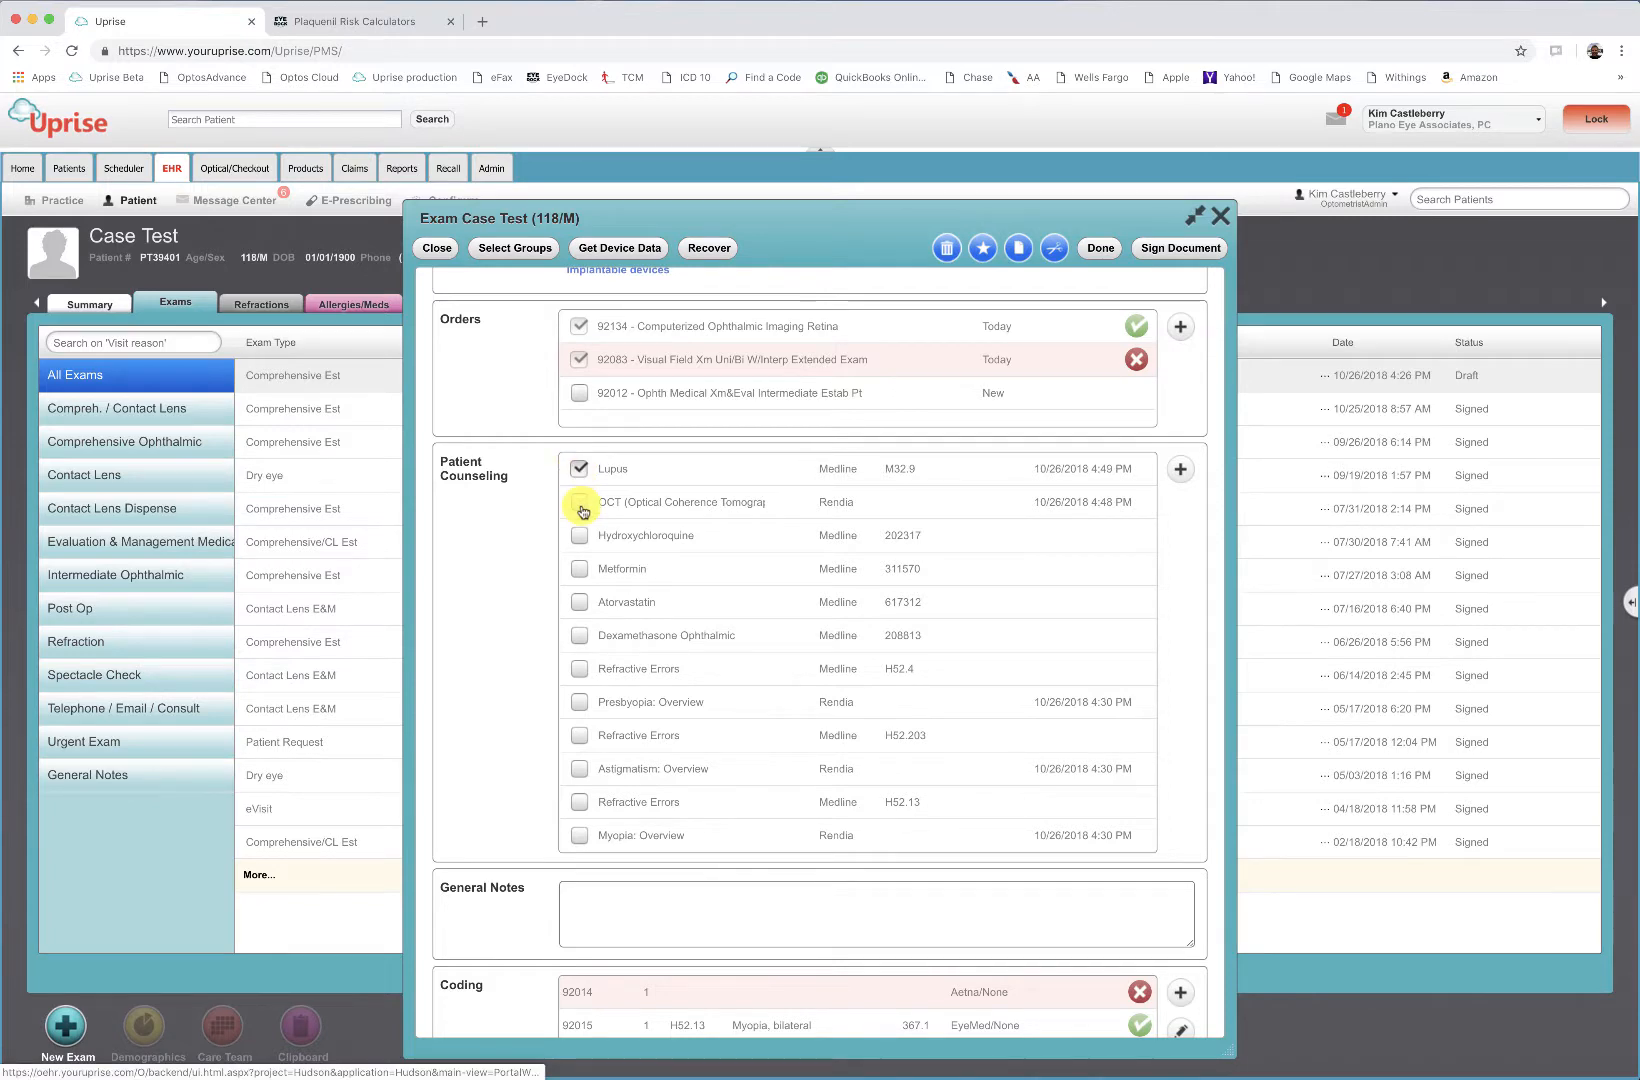
pyautogui.click(581, 505)
pyautogui.click(580, 535)
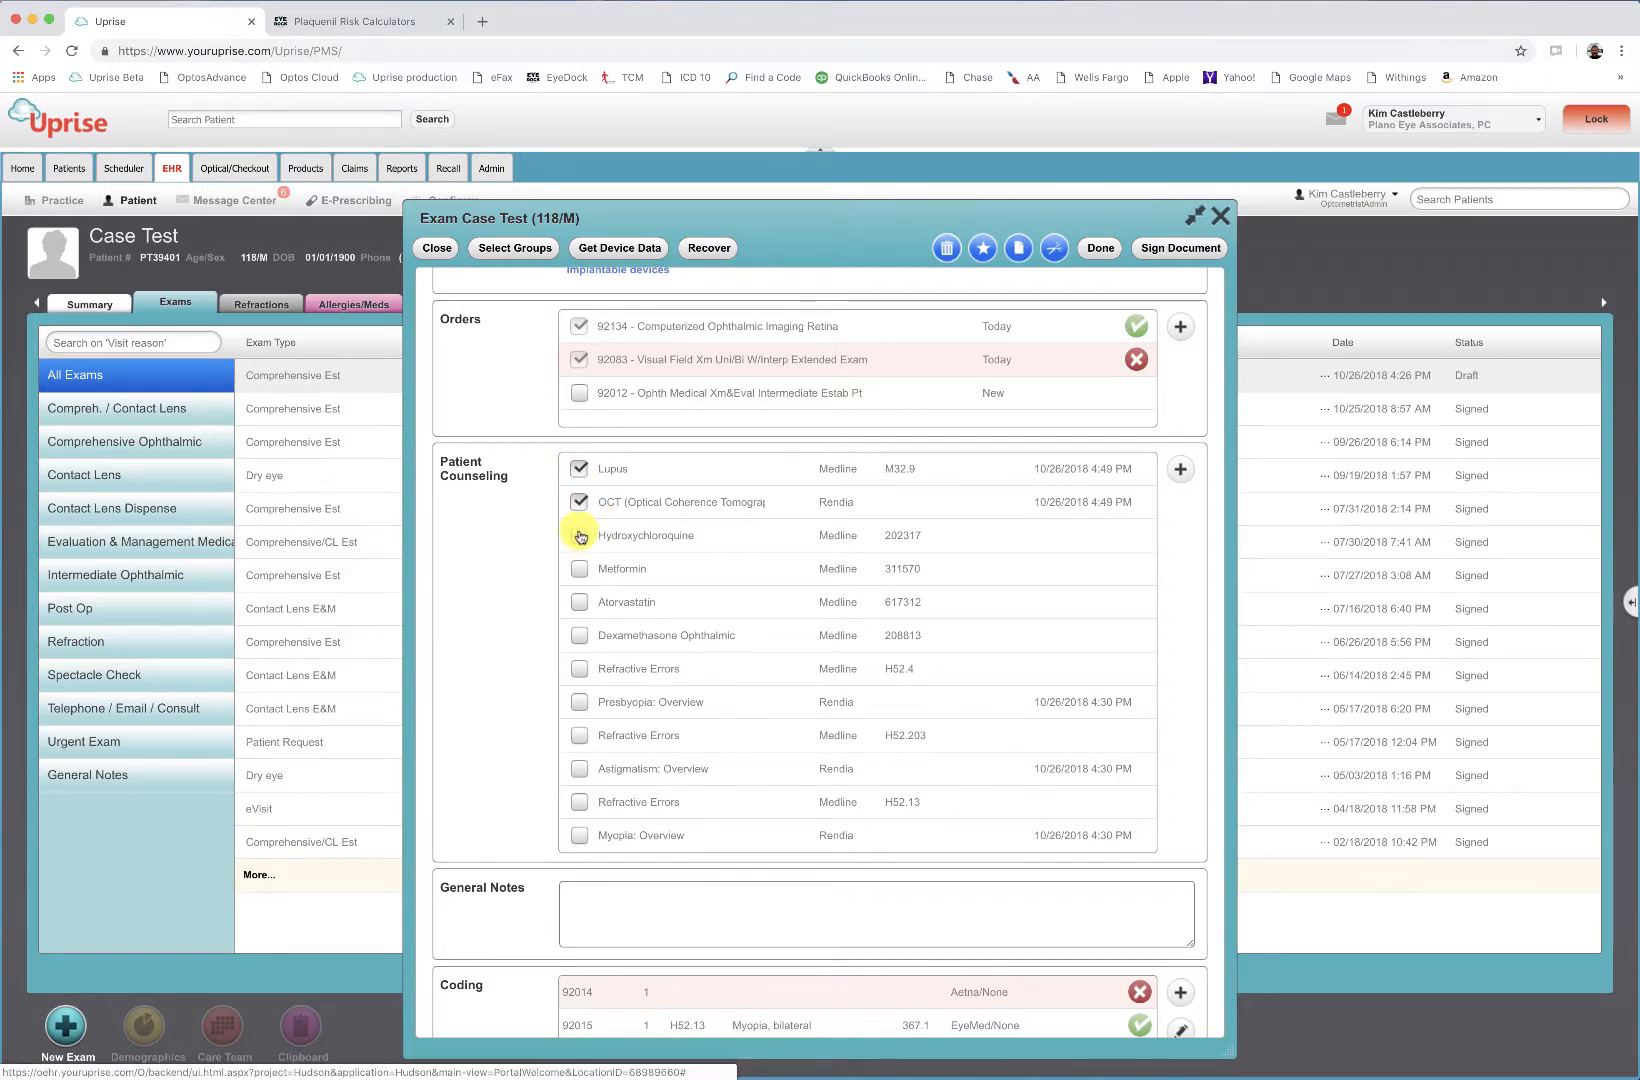
# Review the exam record from the chief complaint onward, and set Z79.899 Other long term (current) drug therapy as the primary diagnosis
pyautogui.scroll(-2, 835, 658)
pyautogui.scroll(8, 835, 658)
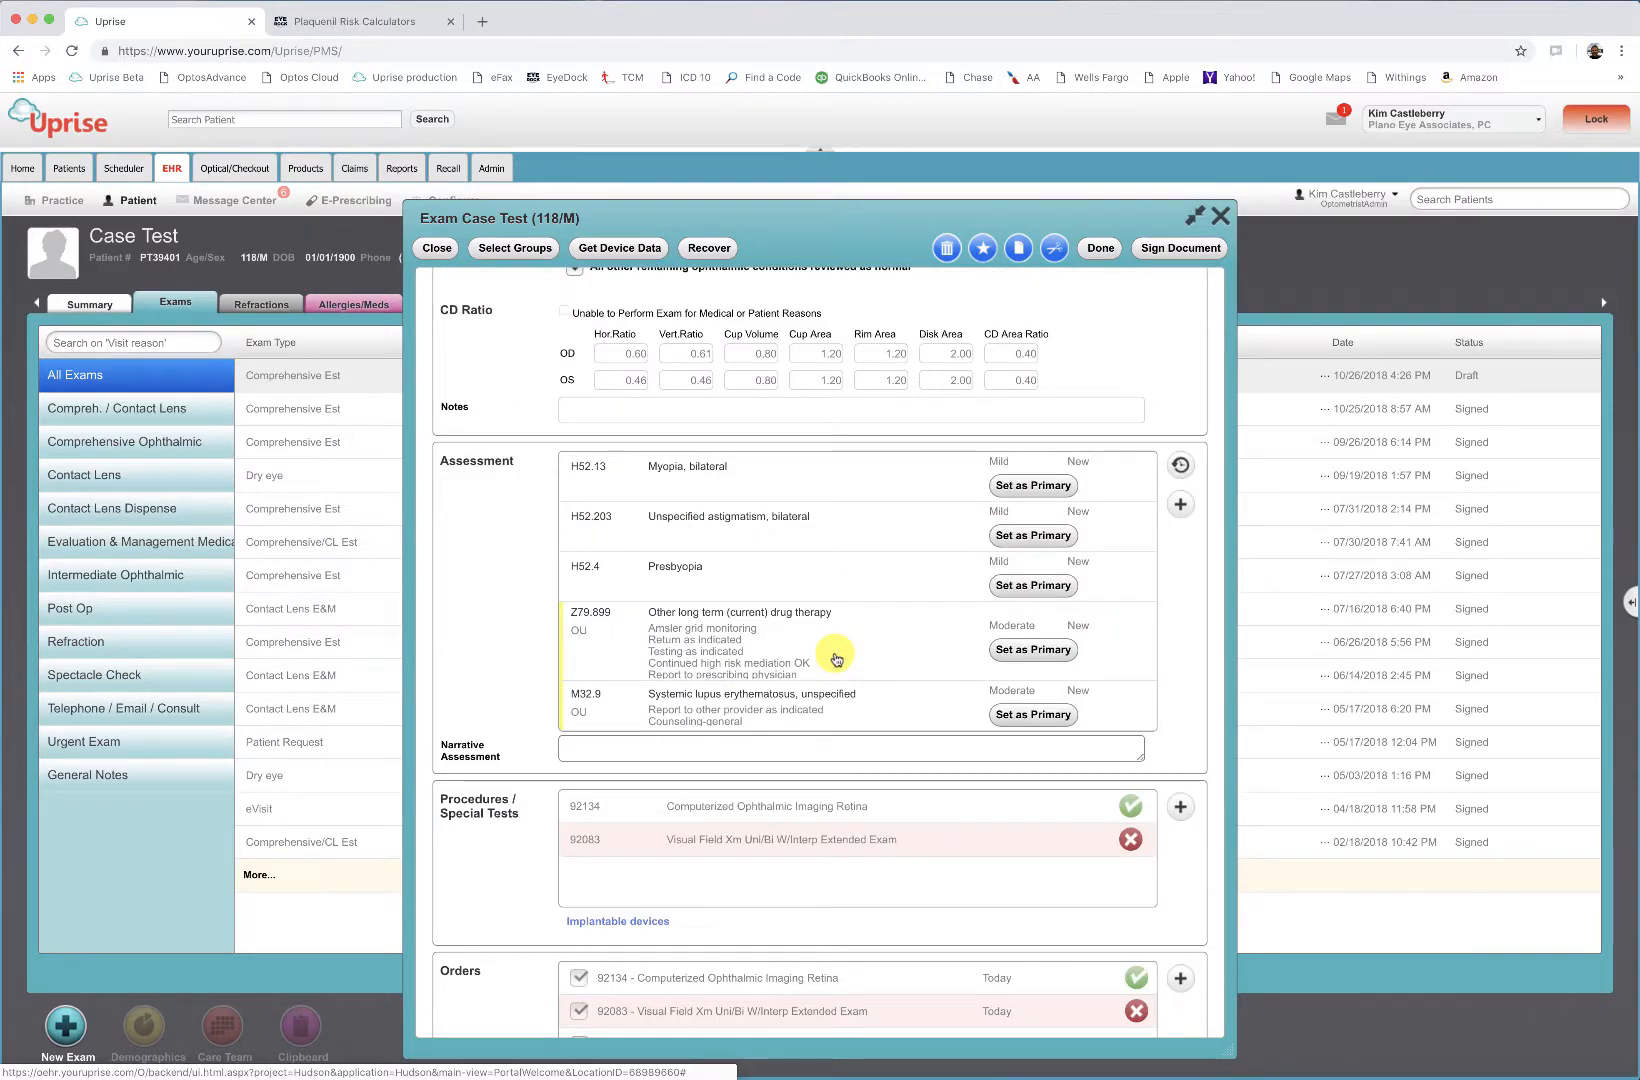
pyautogui.scroll(15, 836, 658)
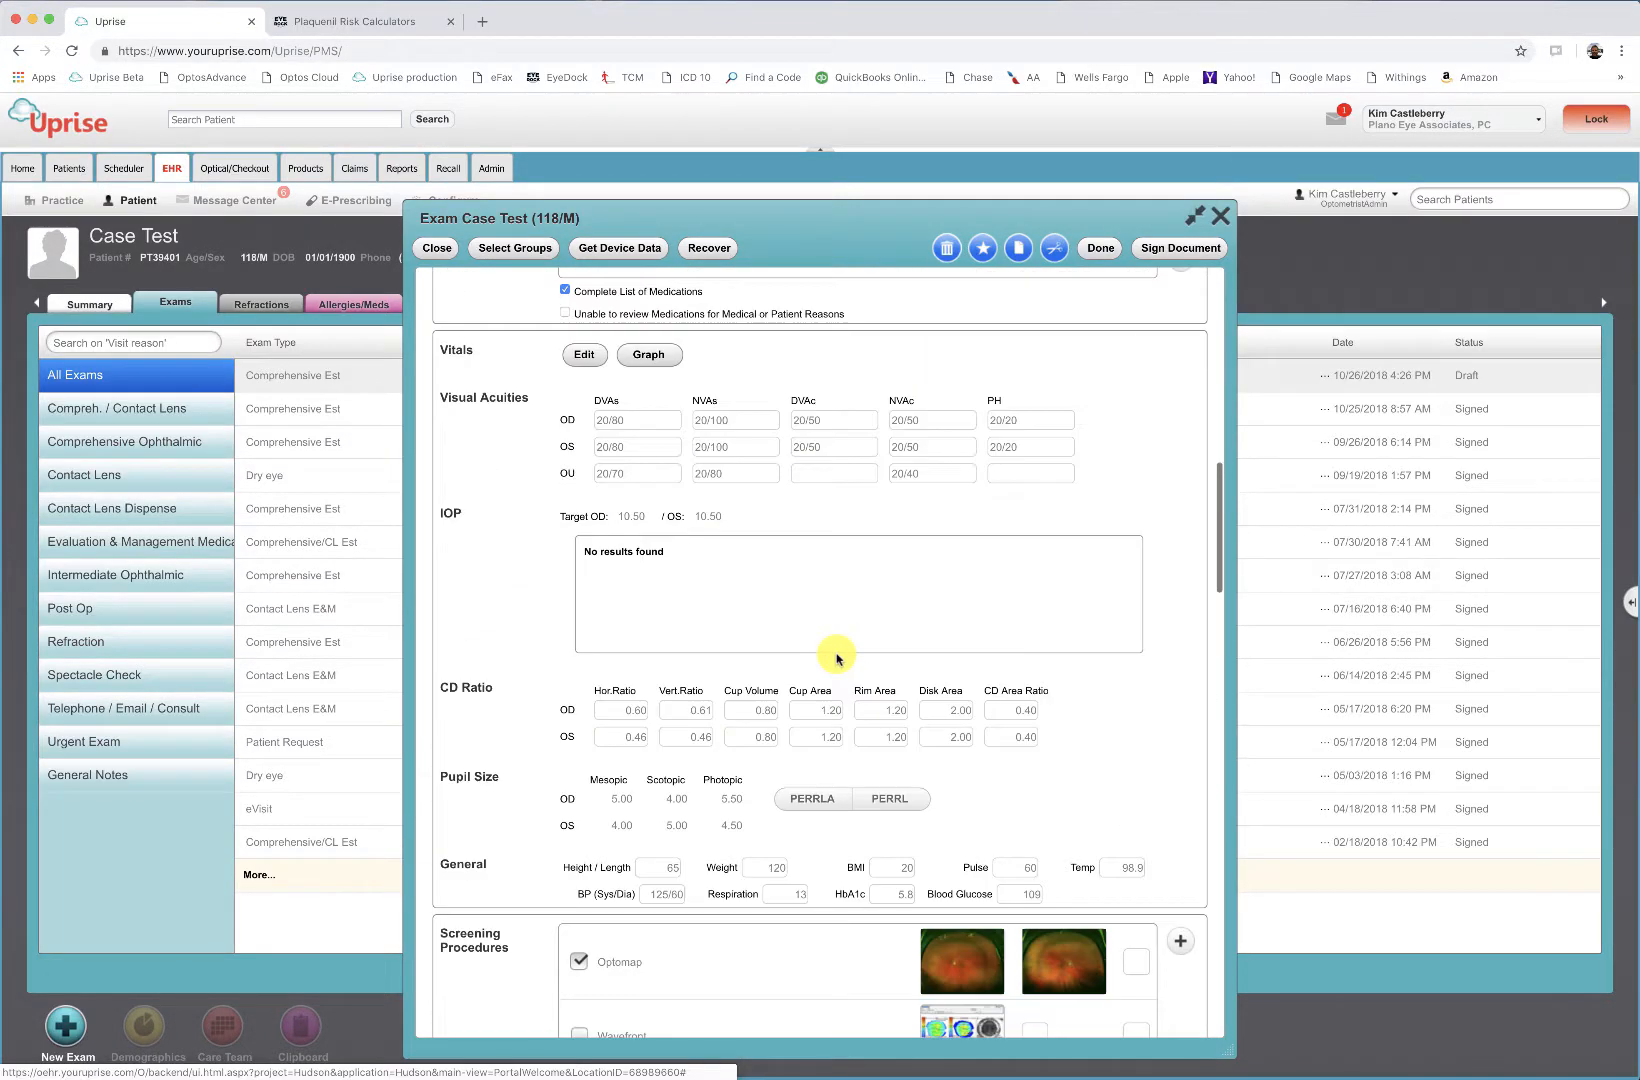
pyautogui.scroll(4, 835, 658)
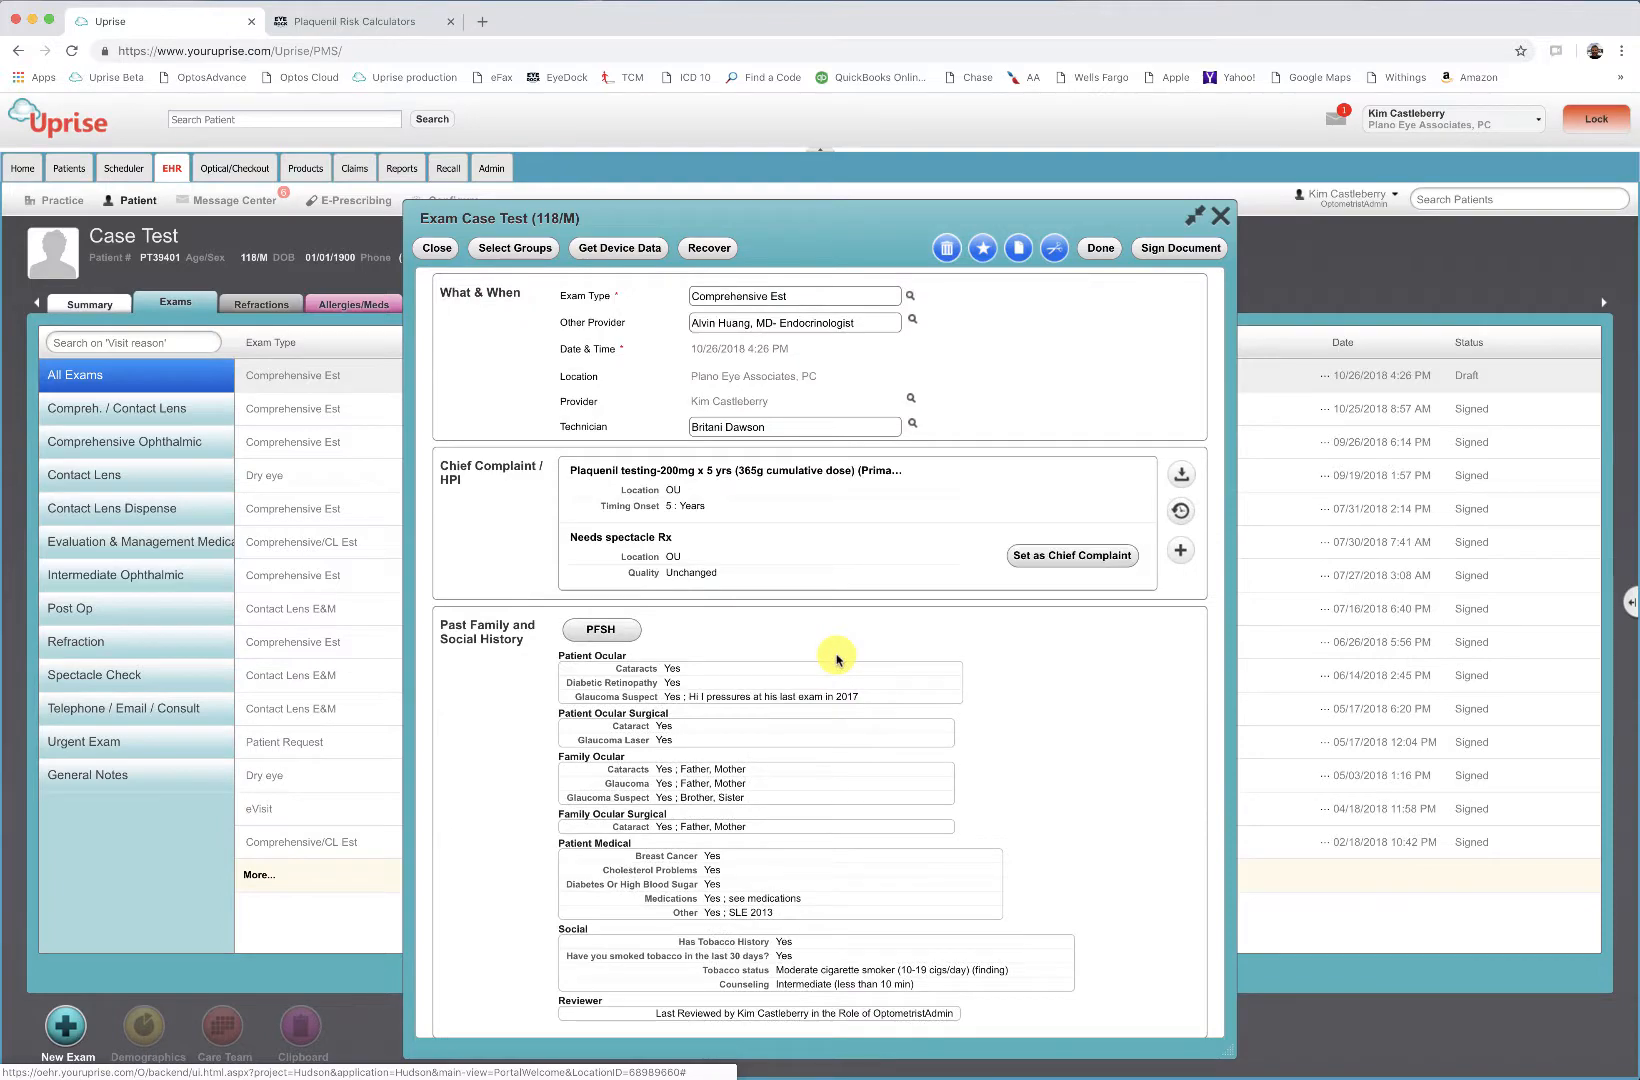
pyautogui.scroll(-20, 948, 703)
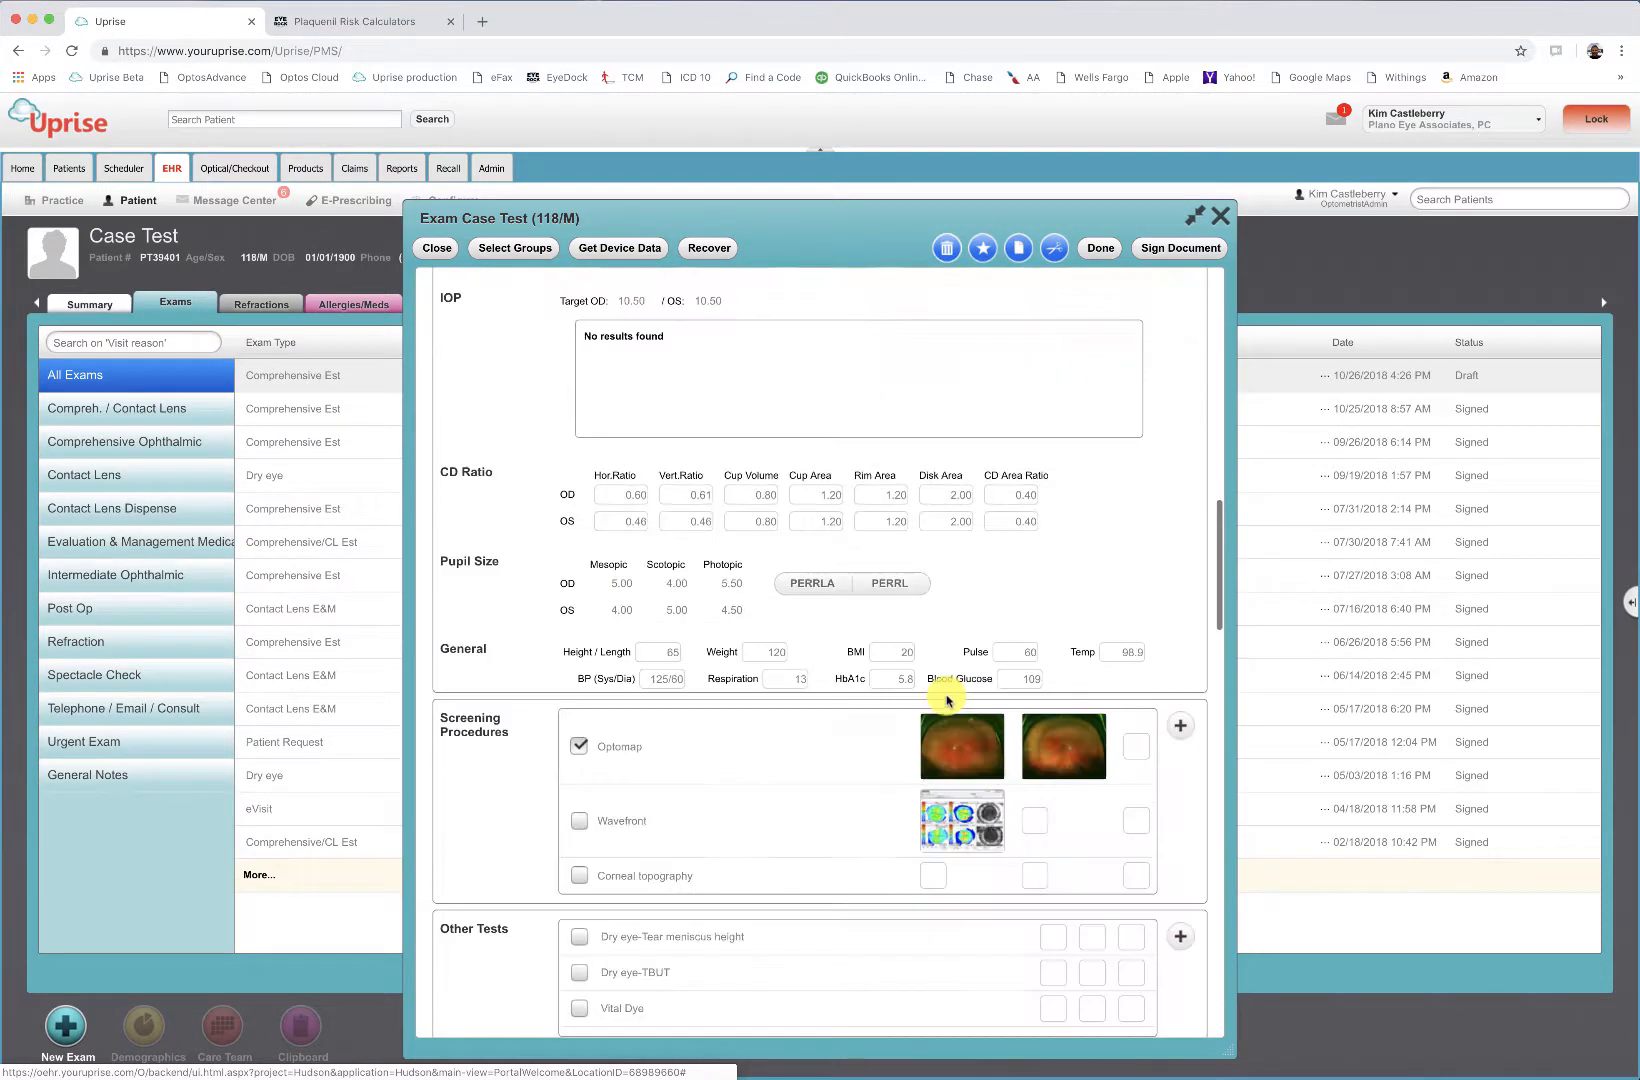
pyautogui.scroll(-9, 947, 702)
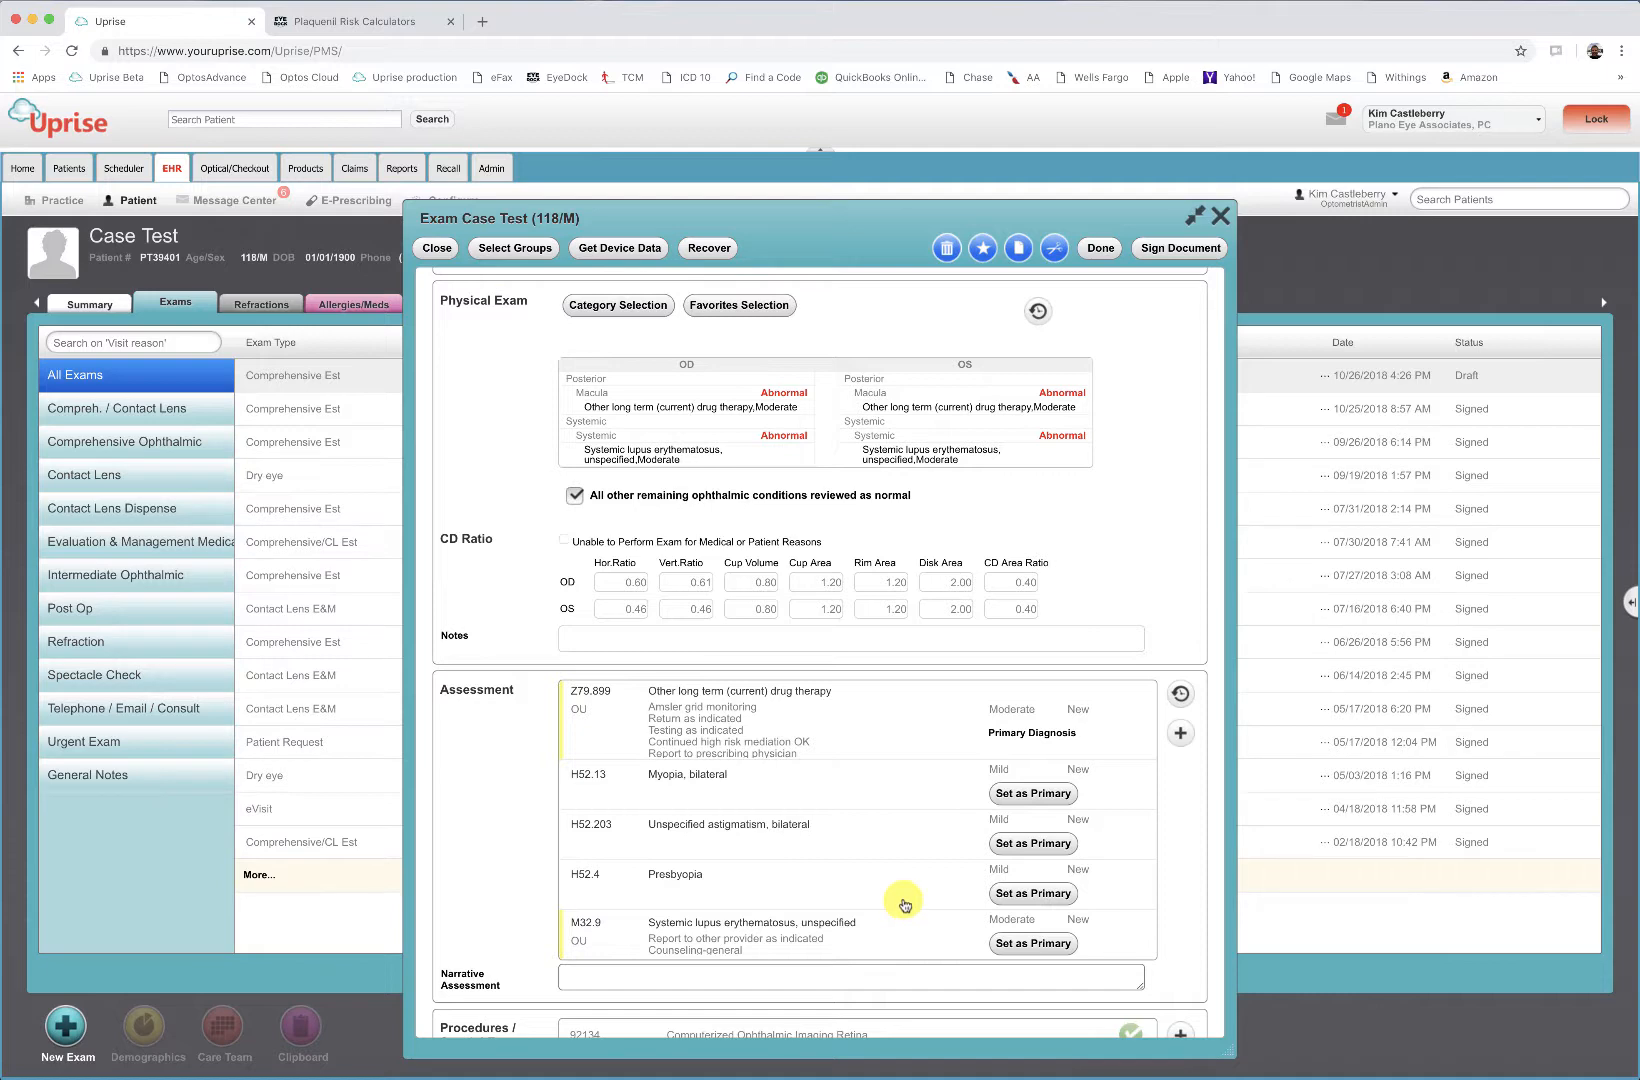
# In the exam coding, change the insurance for procedure 92015 Determination Refractive State to Aetna/None and save the entry
pyautogui.scroll(-10, 905, 903)
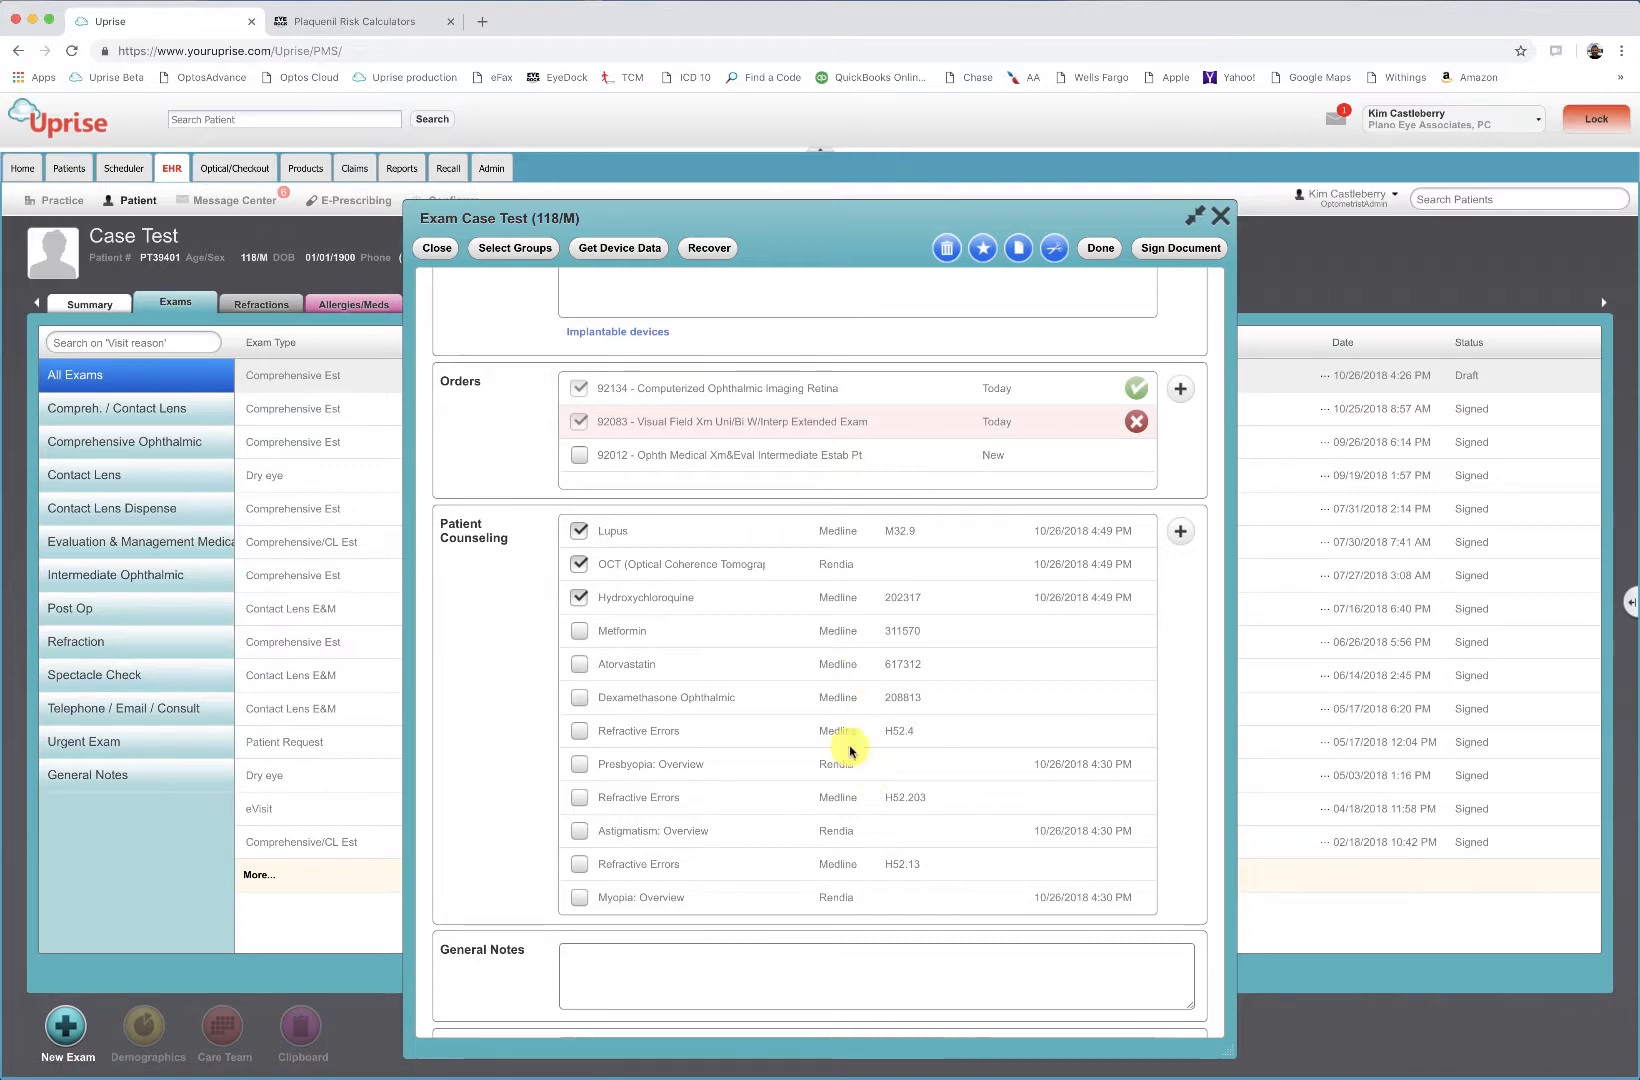
pyautogui.scroll(-3, 860, 735)
pyautogui.scroll(-1, 879, 733)
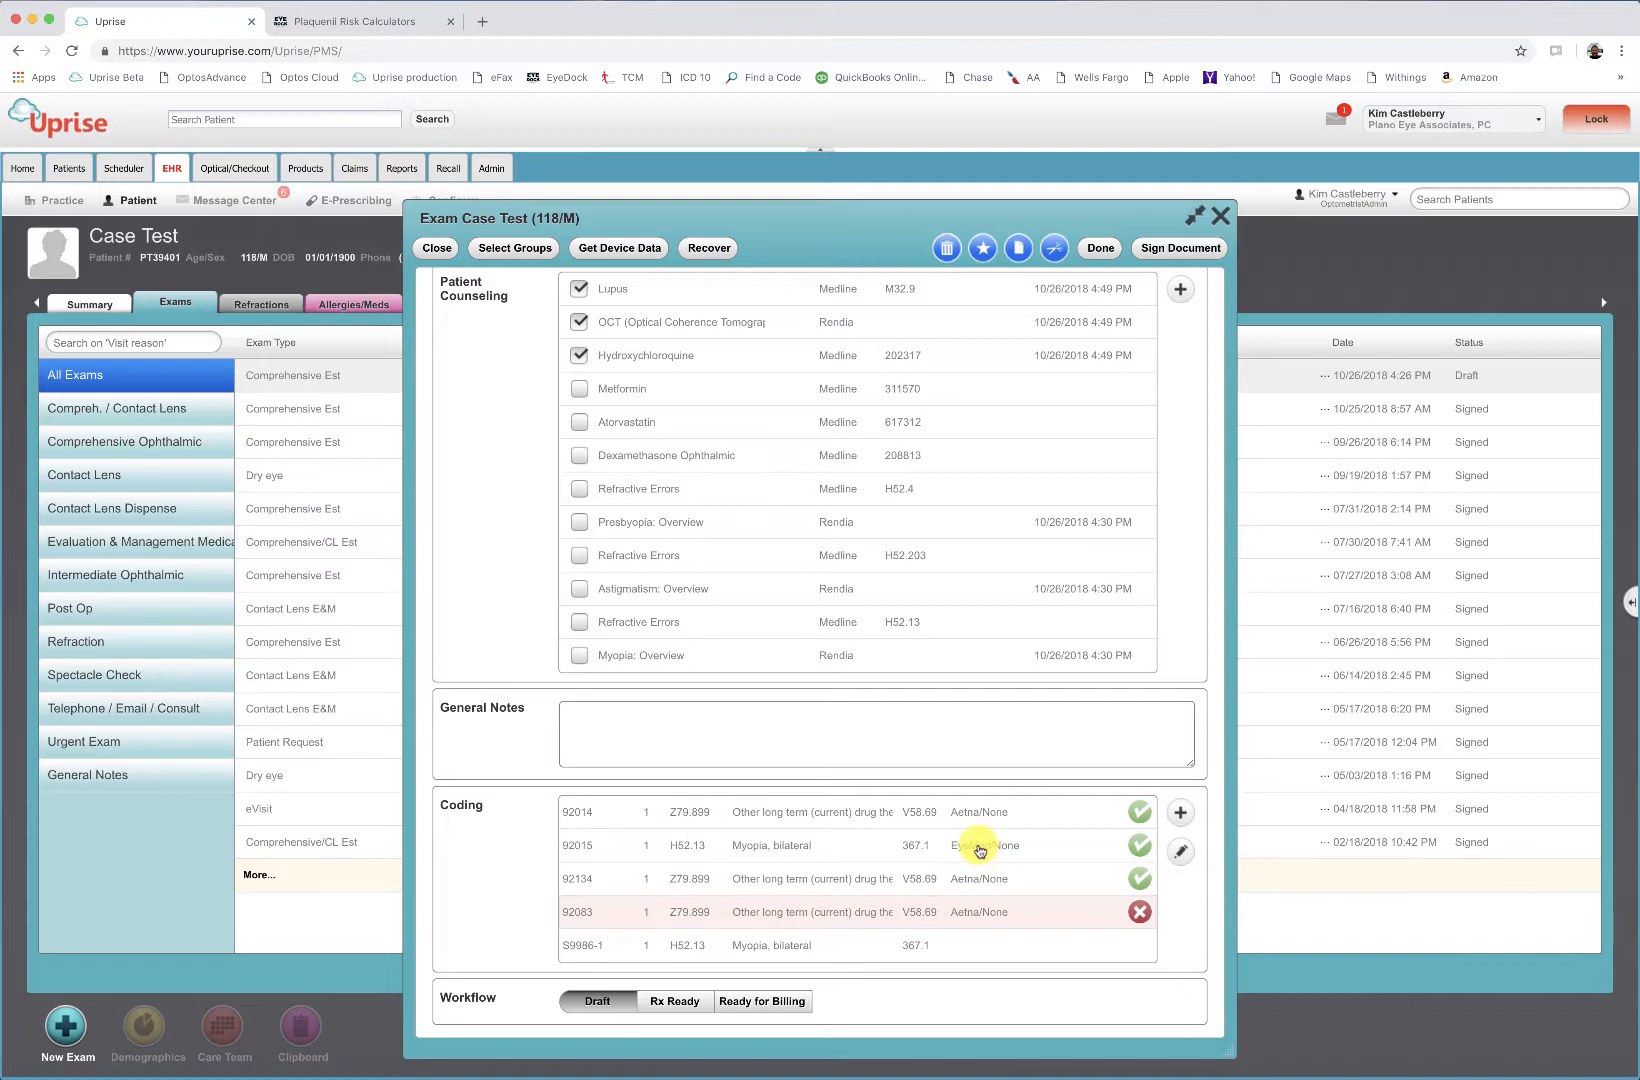
pyautogui.click(771, 849)
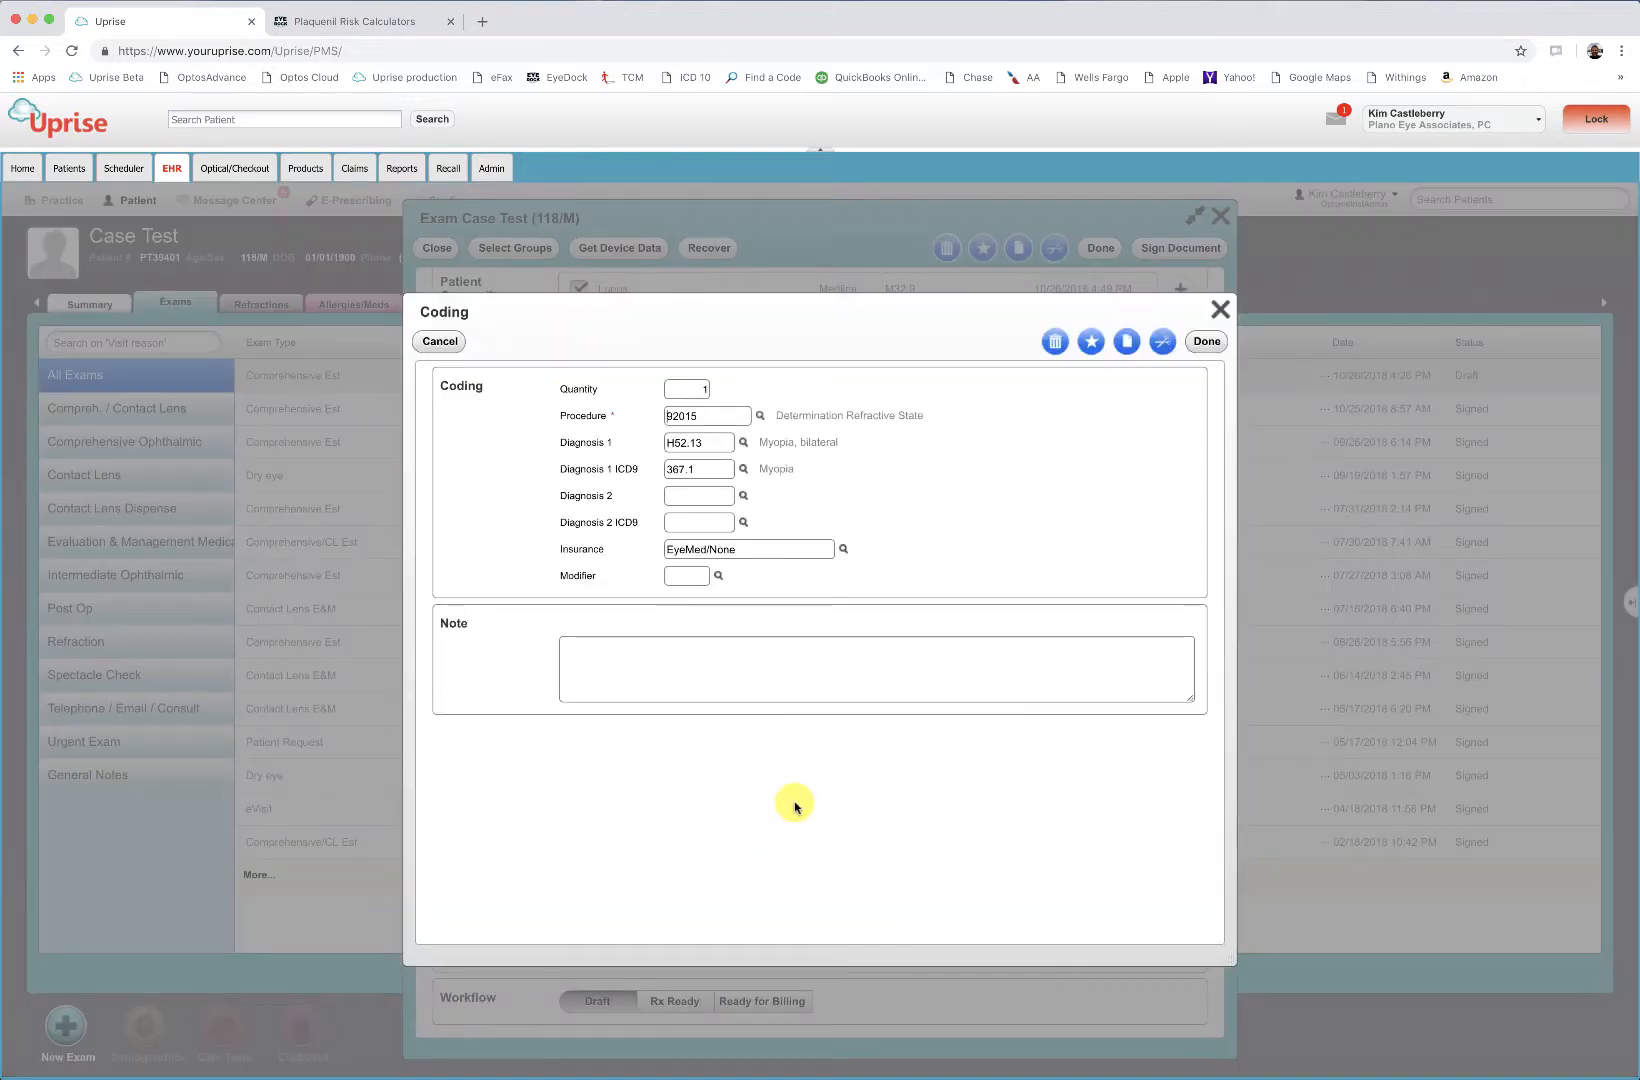
pyautogui.click(841, 549)
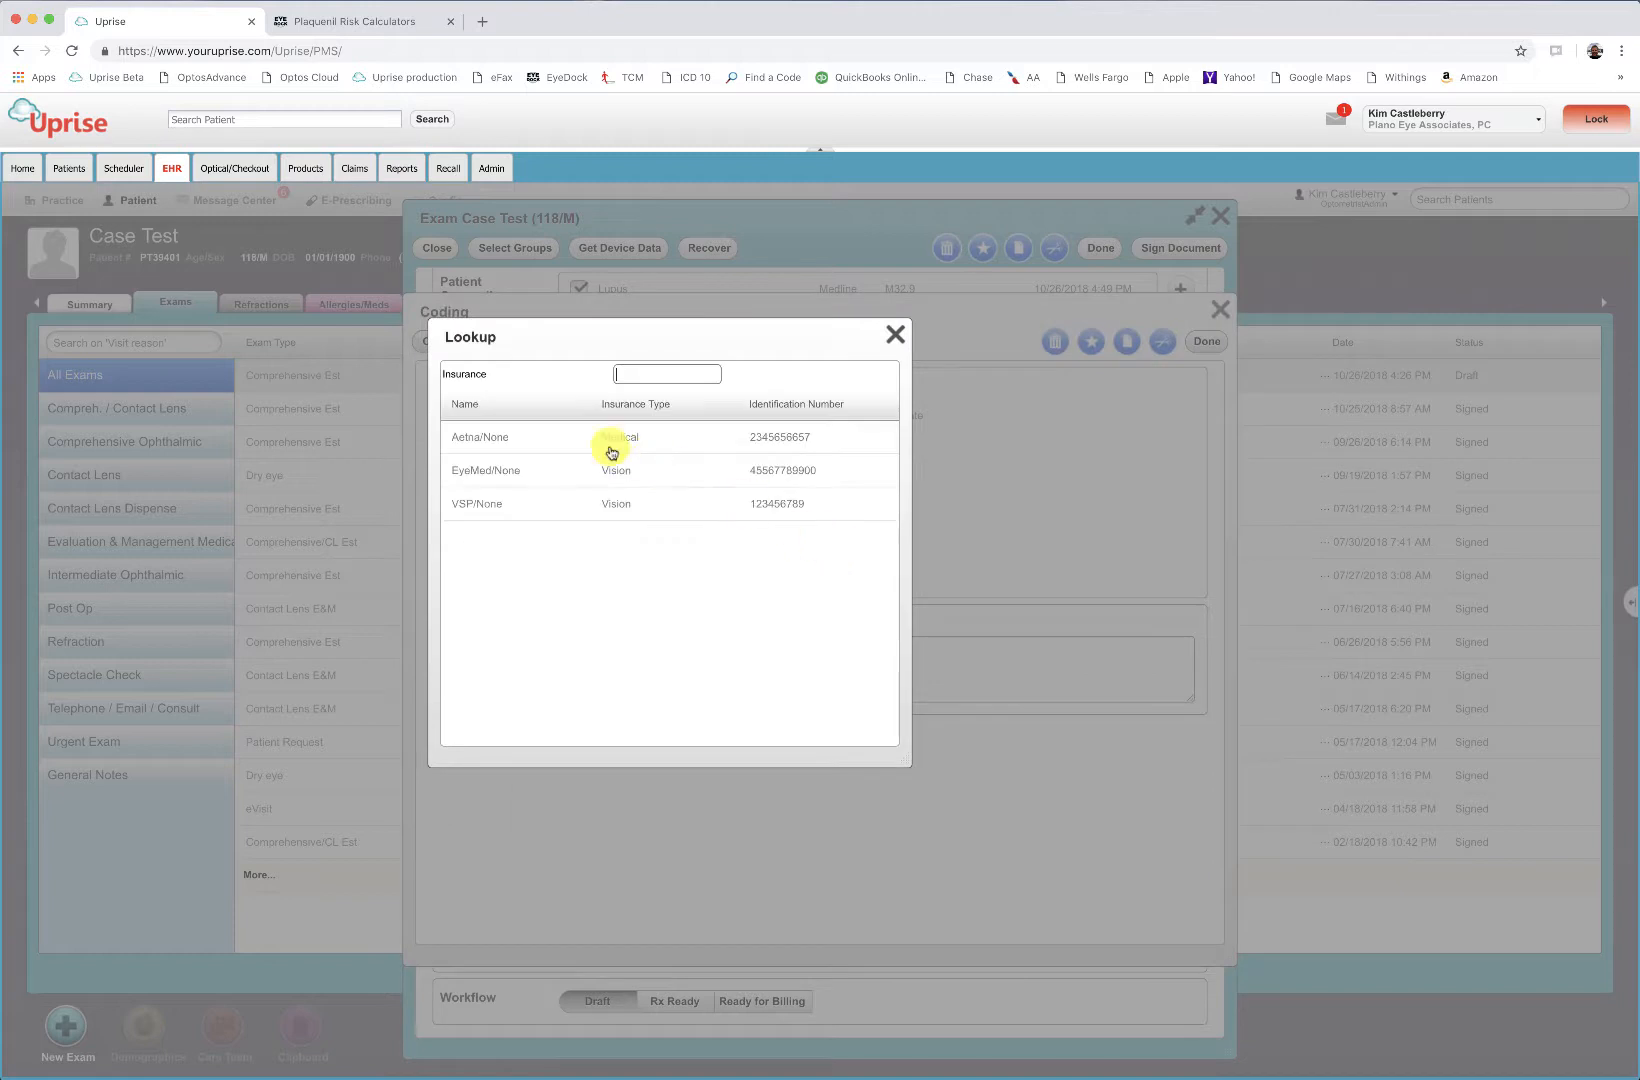
pyautogui.click(518, 438)
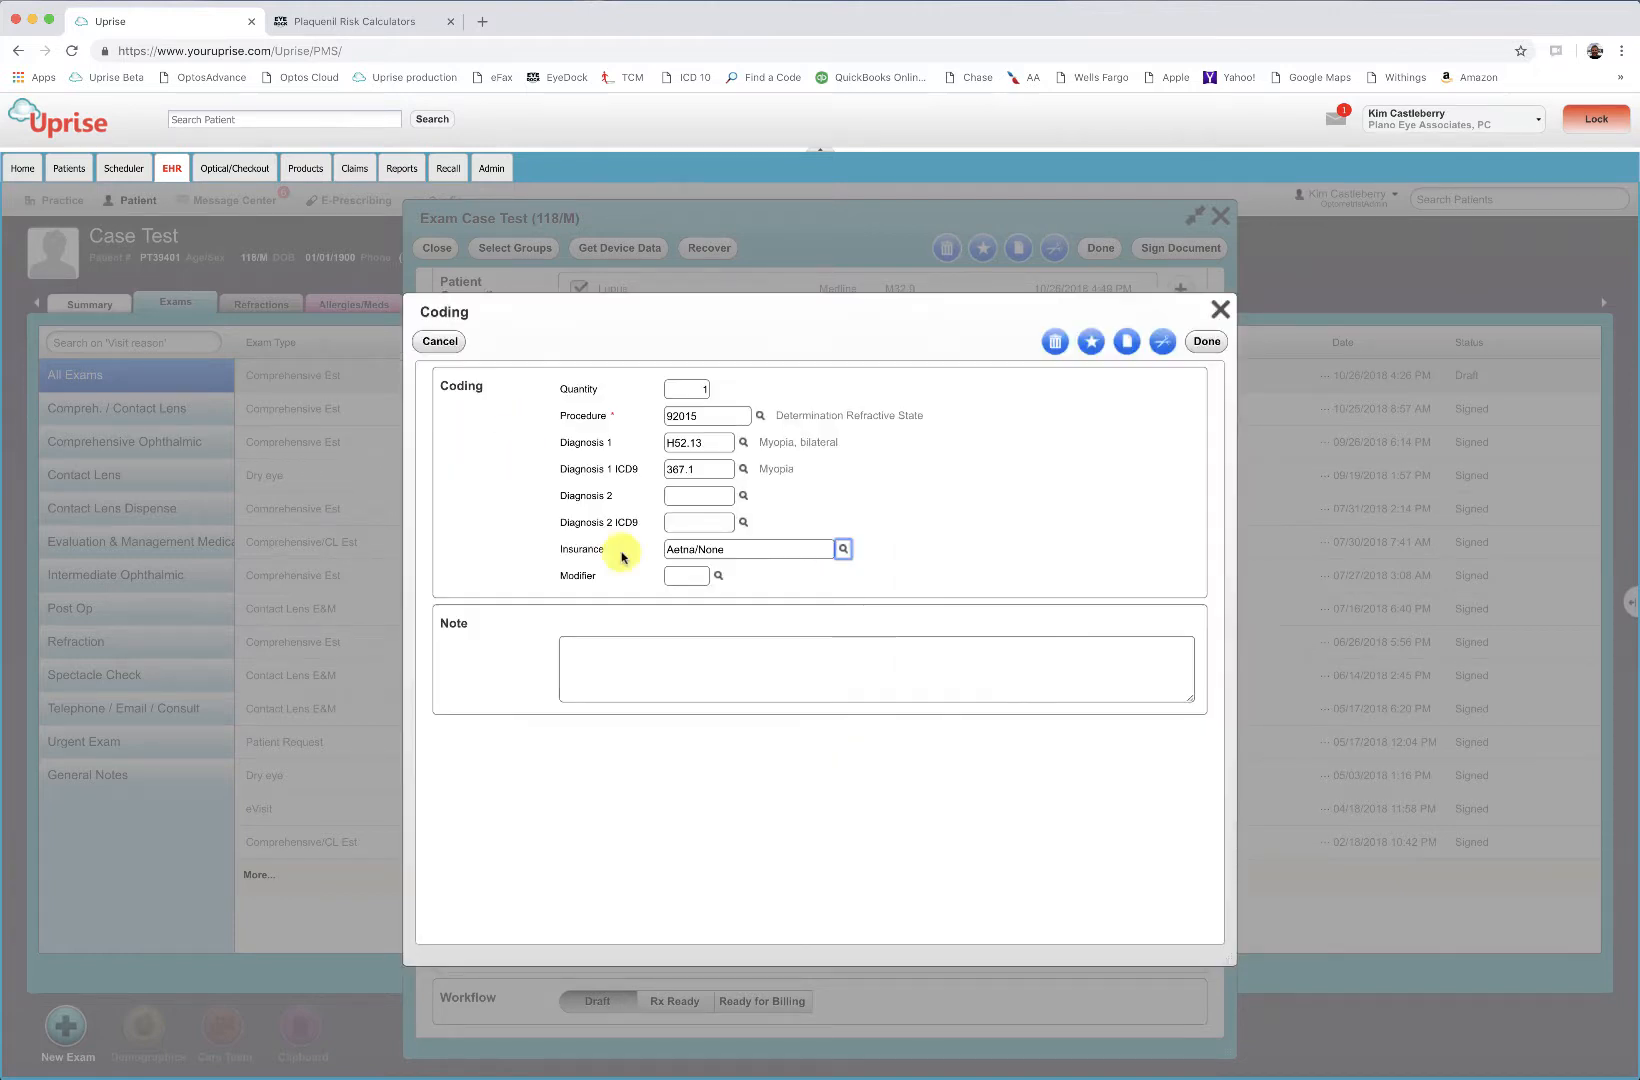
pyautogui.click(1206, 342)
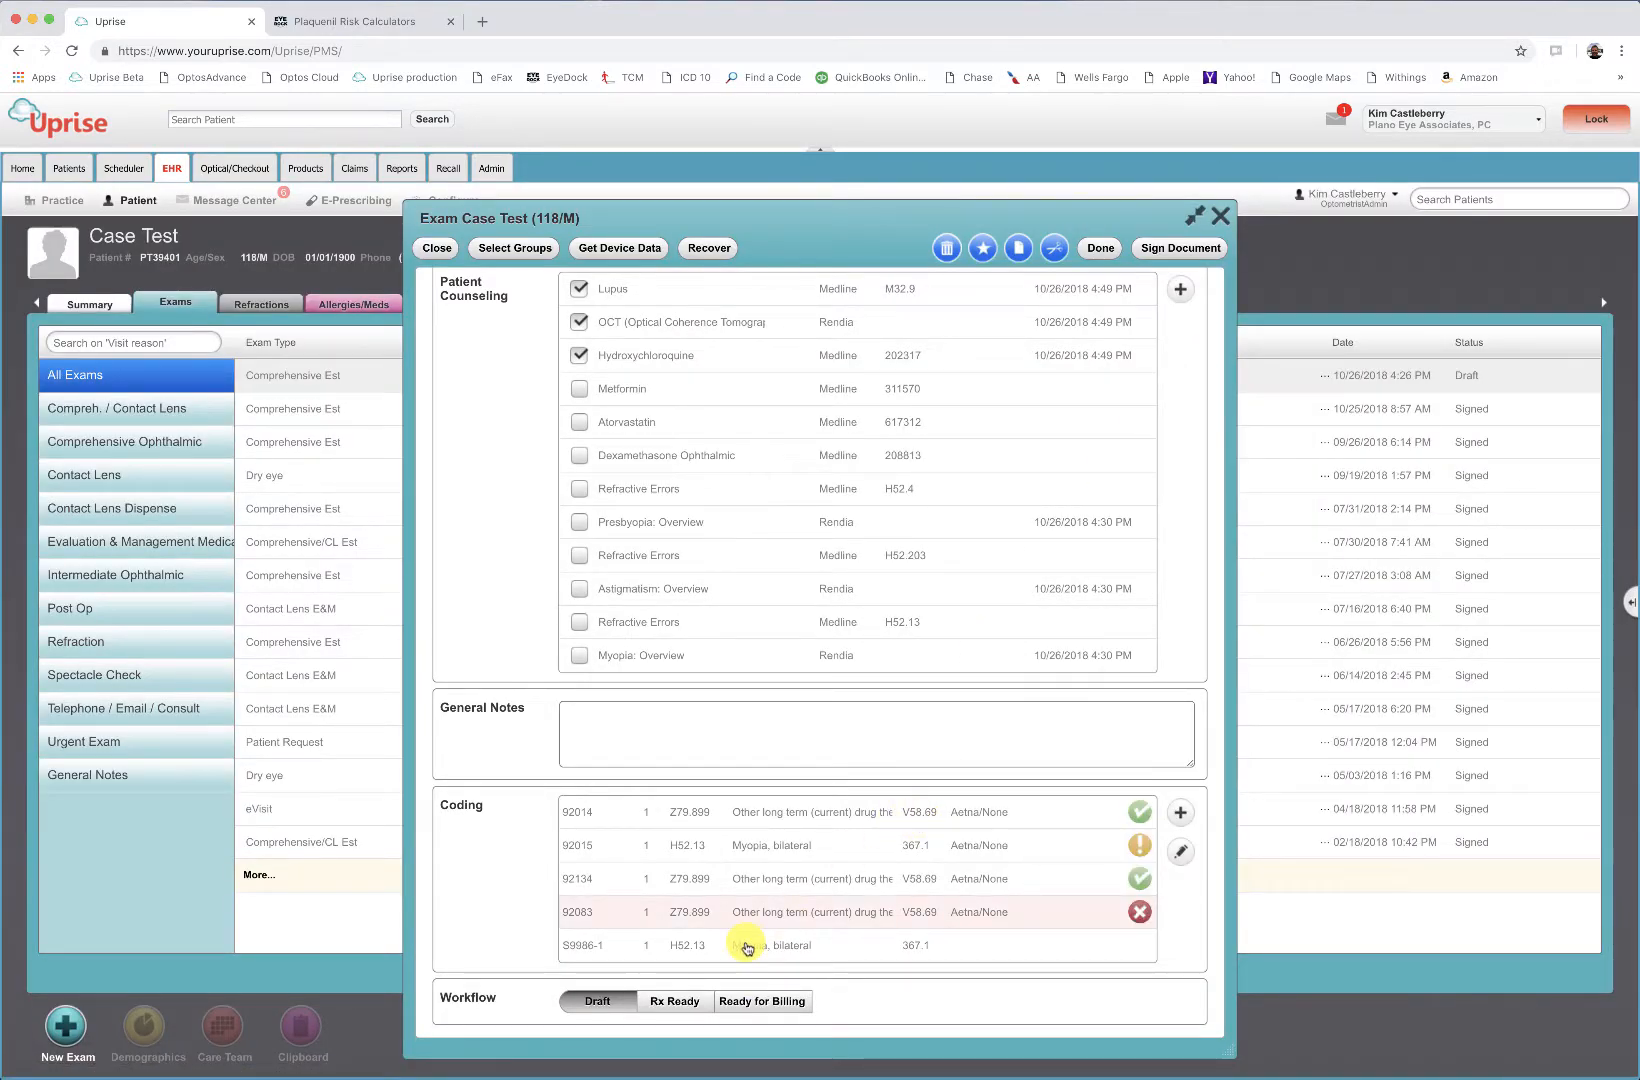
# Generate the compact High Risk Medications Report with its default cover letter, and review the letter and visit note pages
pyautogui.scroll(15, 869, 668)
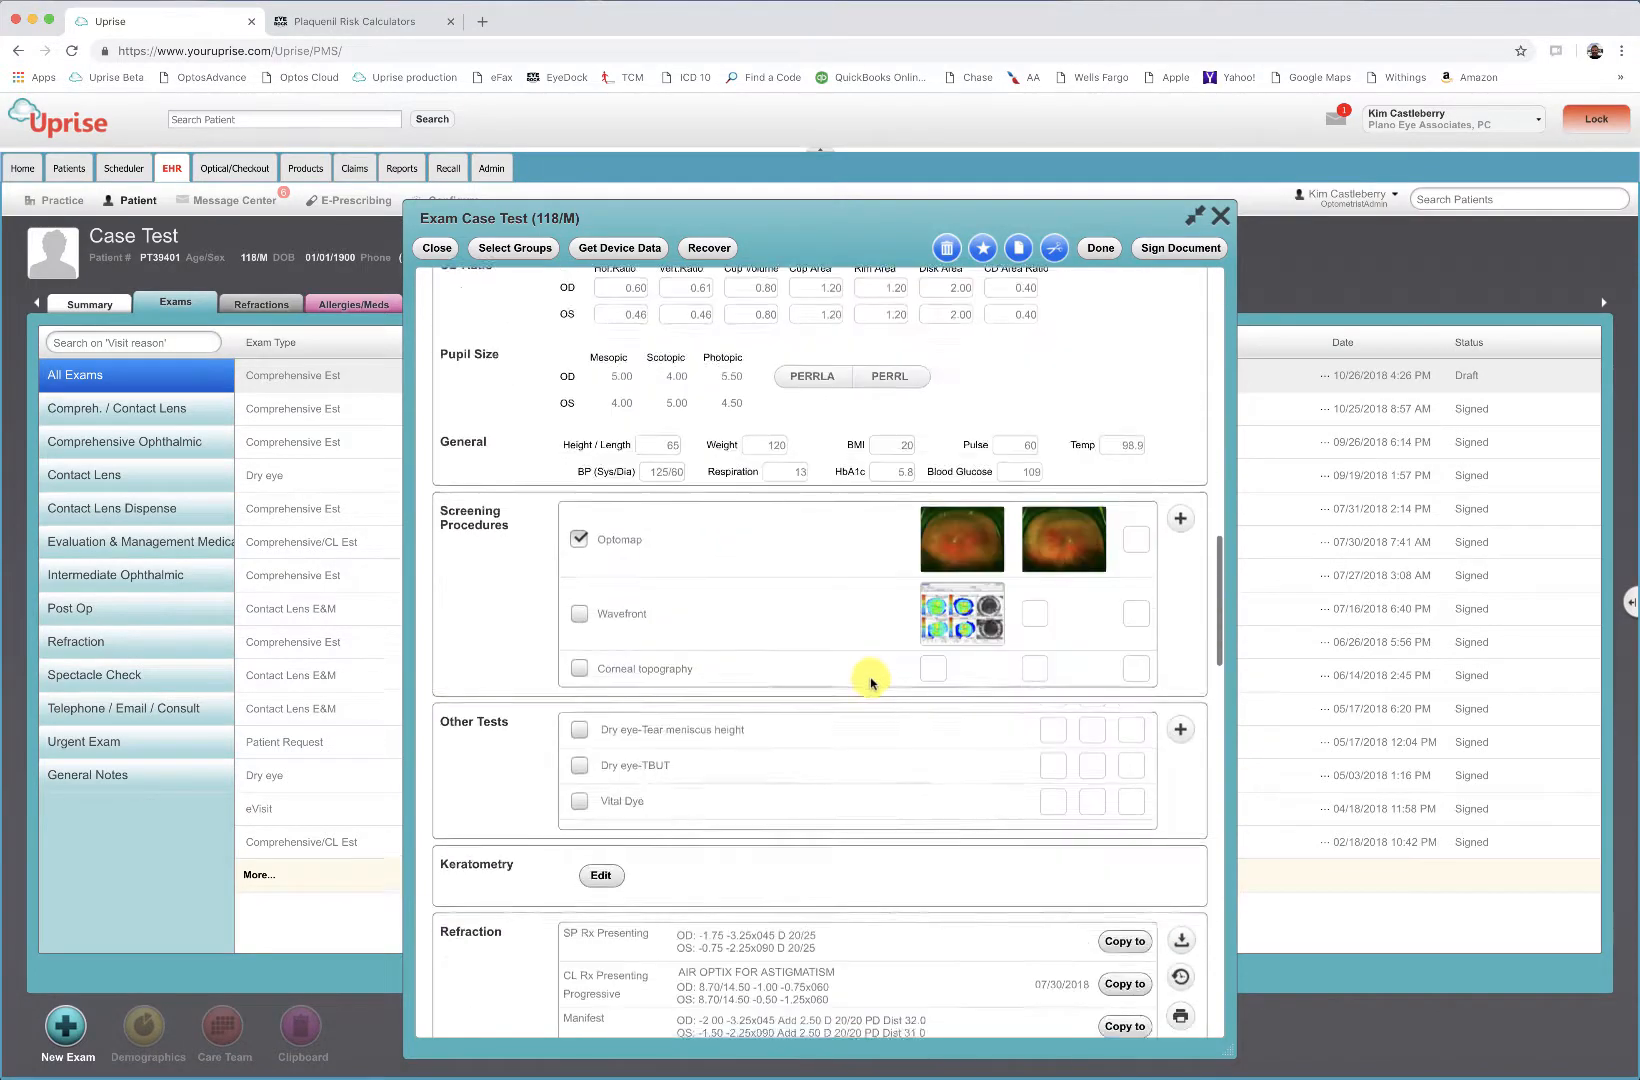
pyautogui.scroll(15, 871, 683)
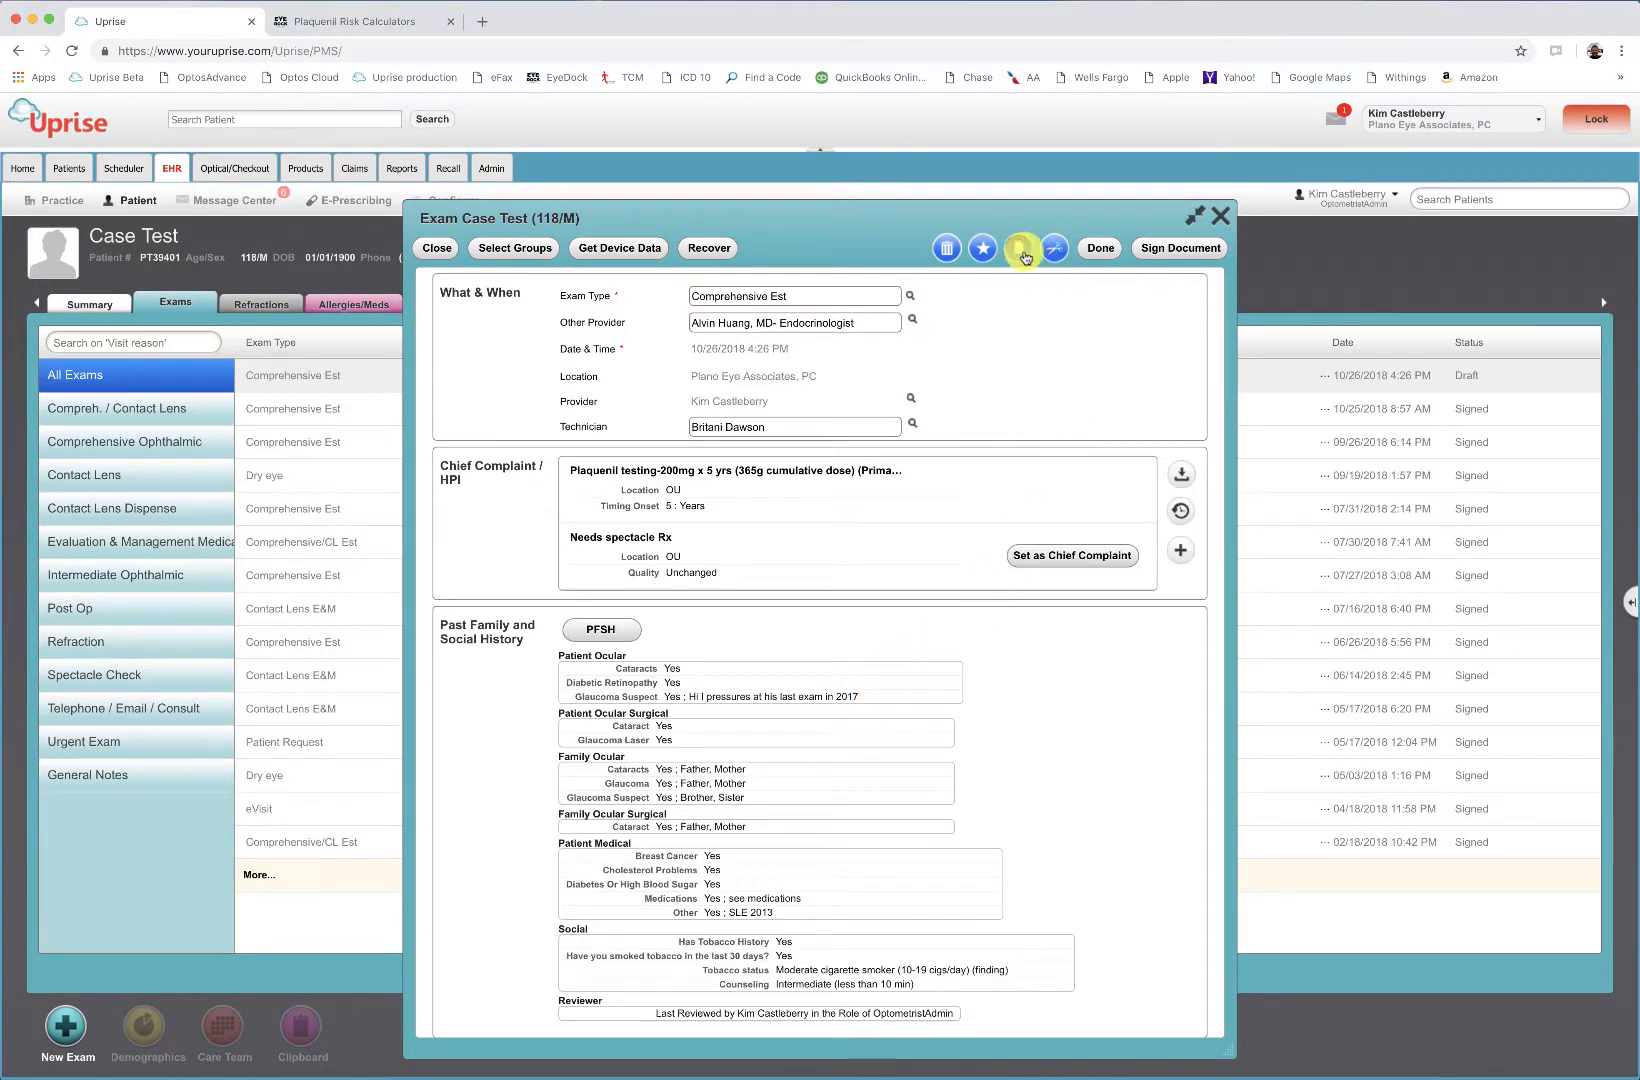
pyautogui.click(1019, 250)
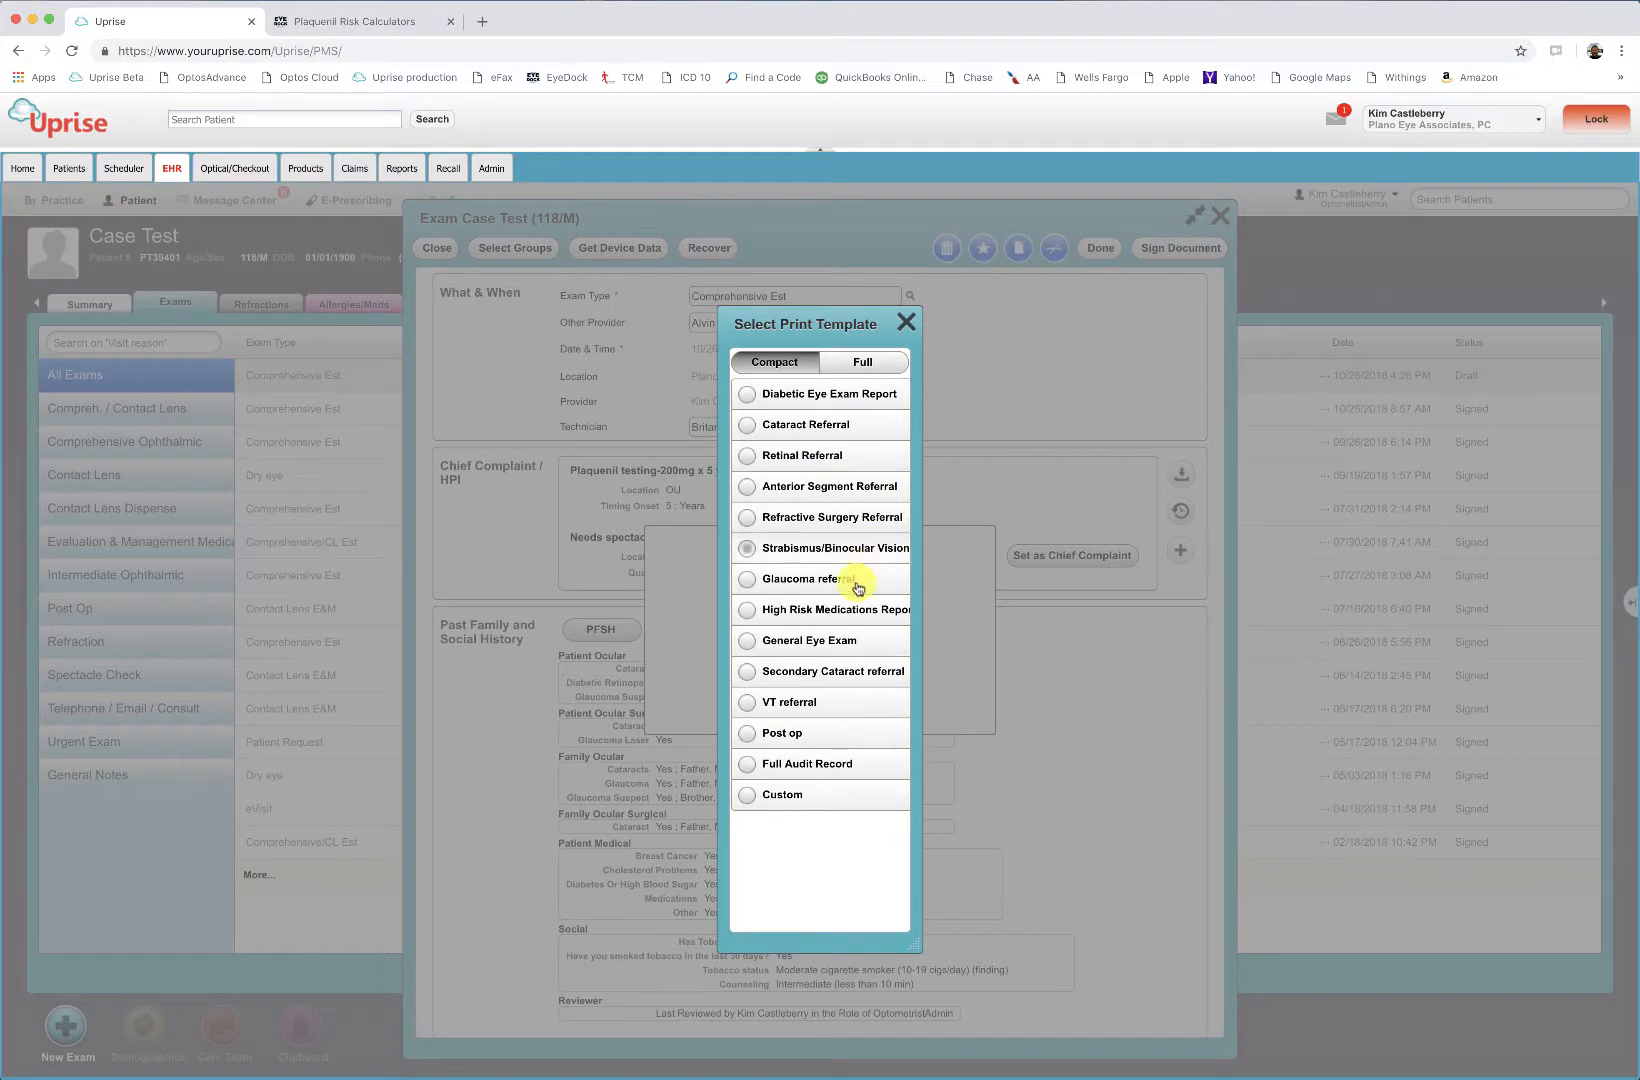
pyautogui.click(748, 610)
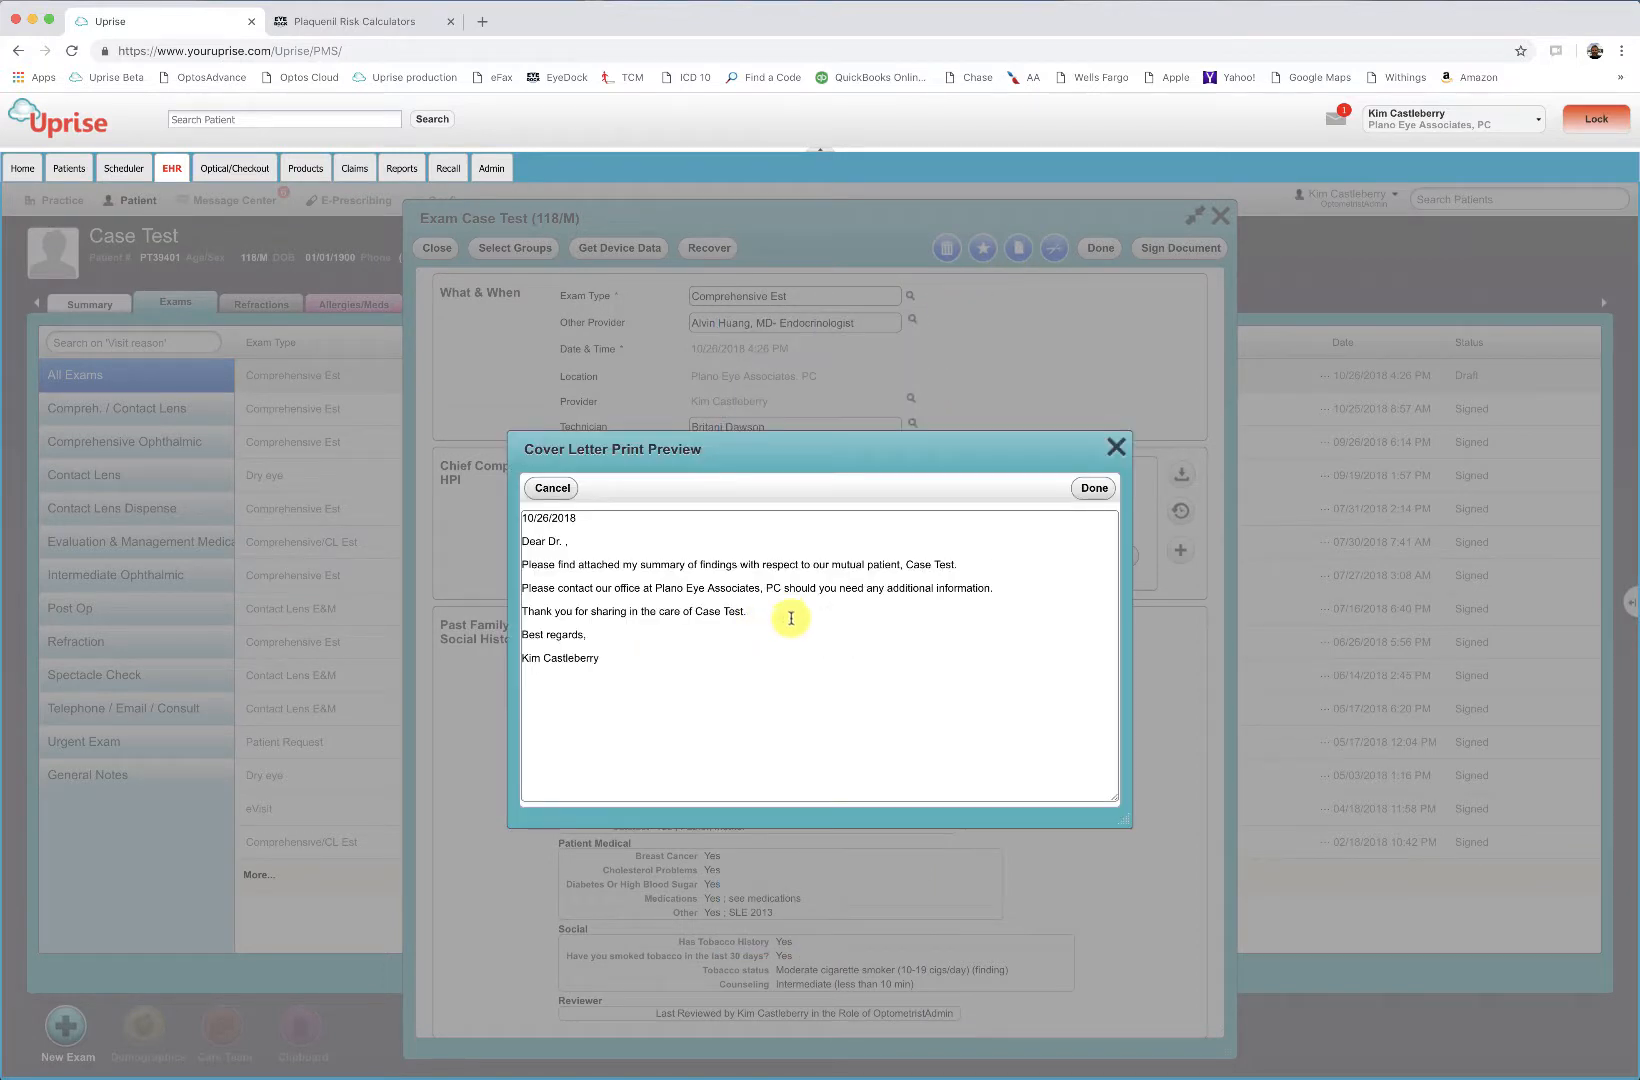
pyautogui.click(1092, 495)
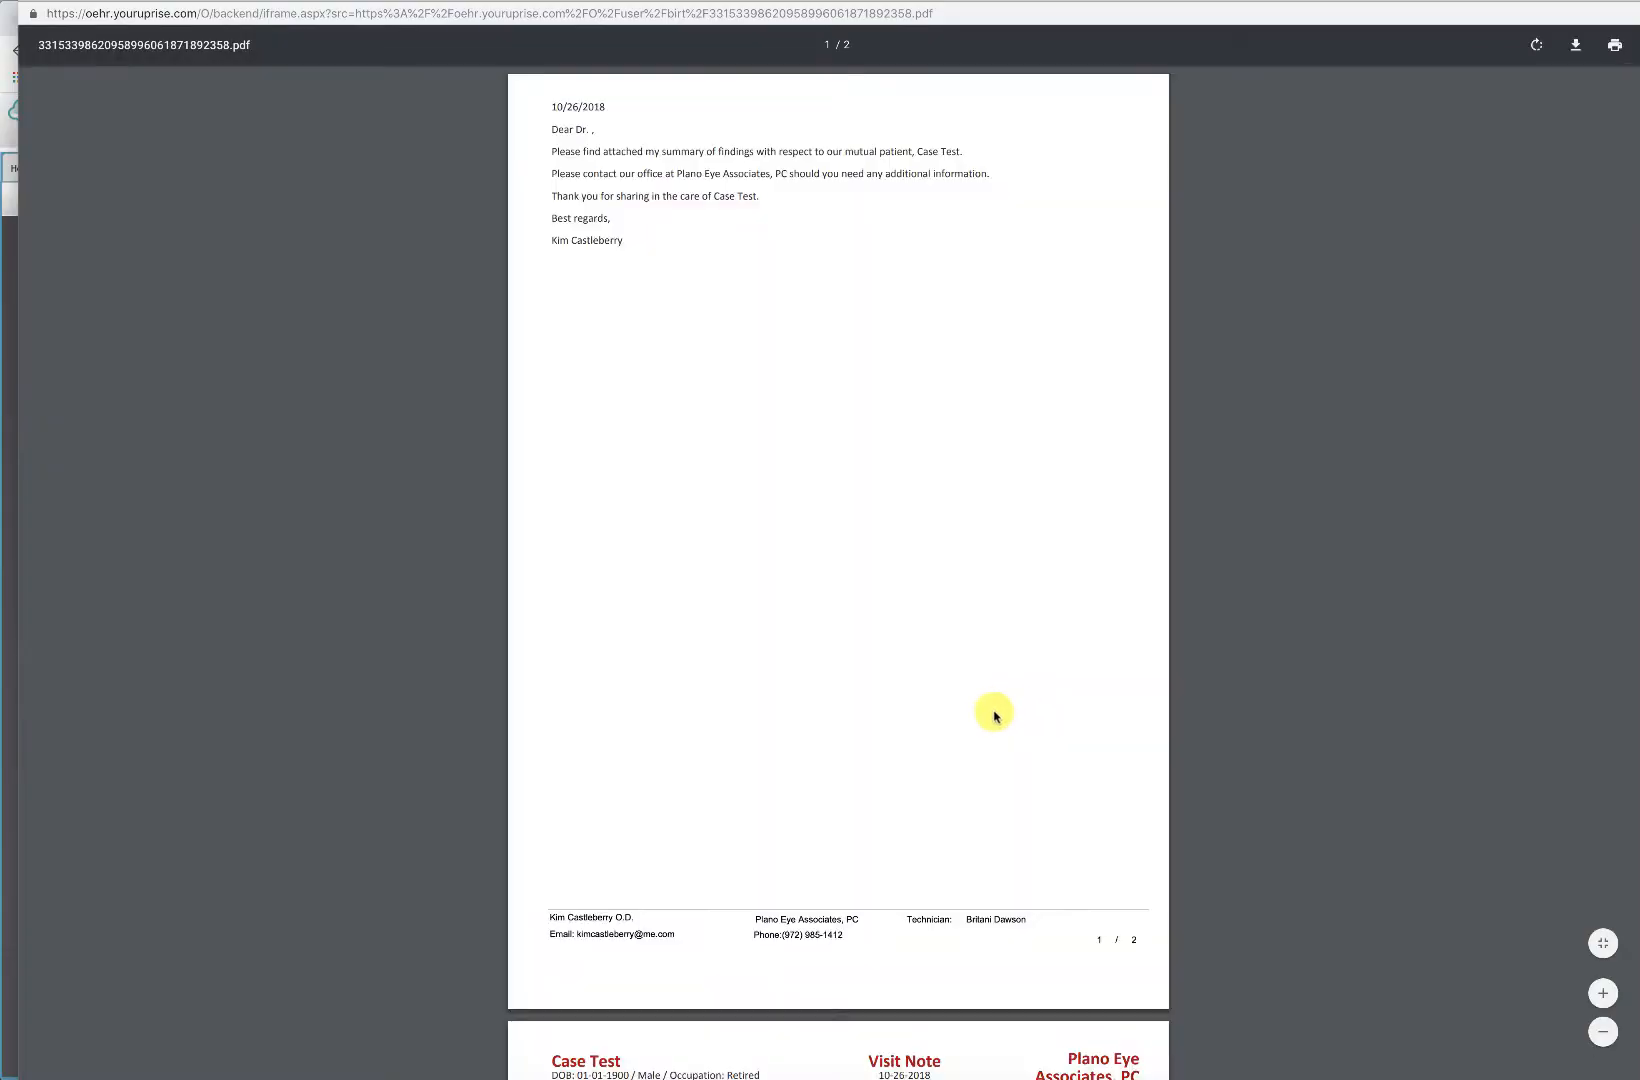
pyautogui.scroll(-8, 977, 712)
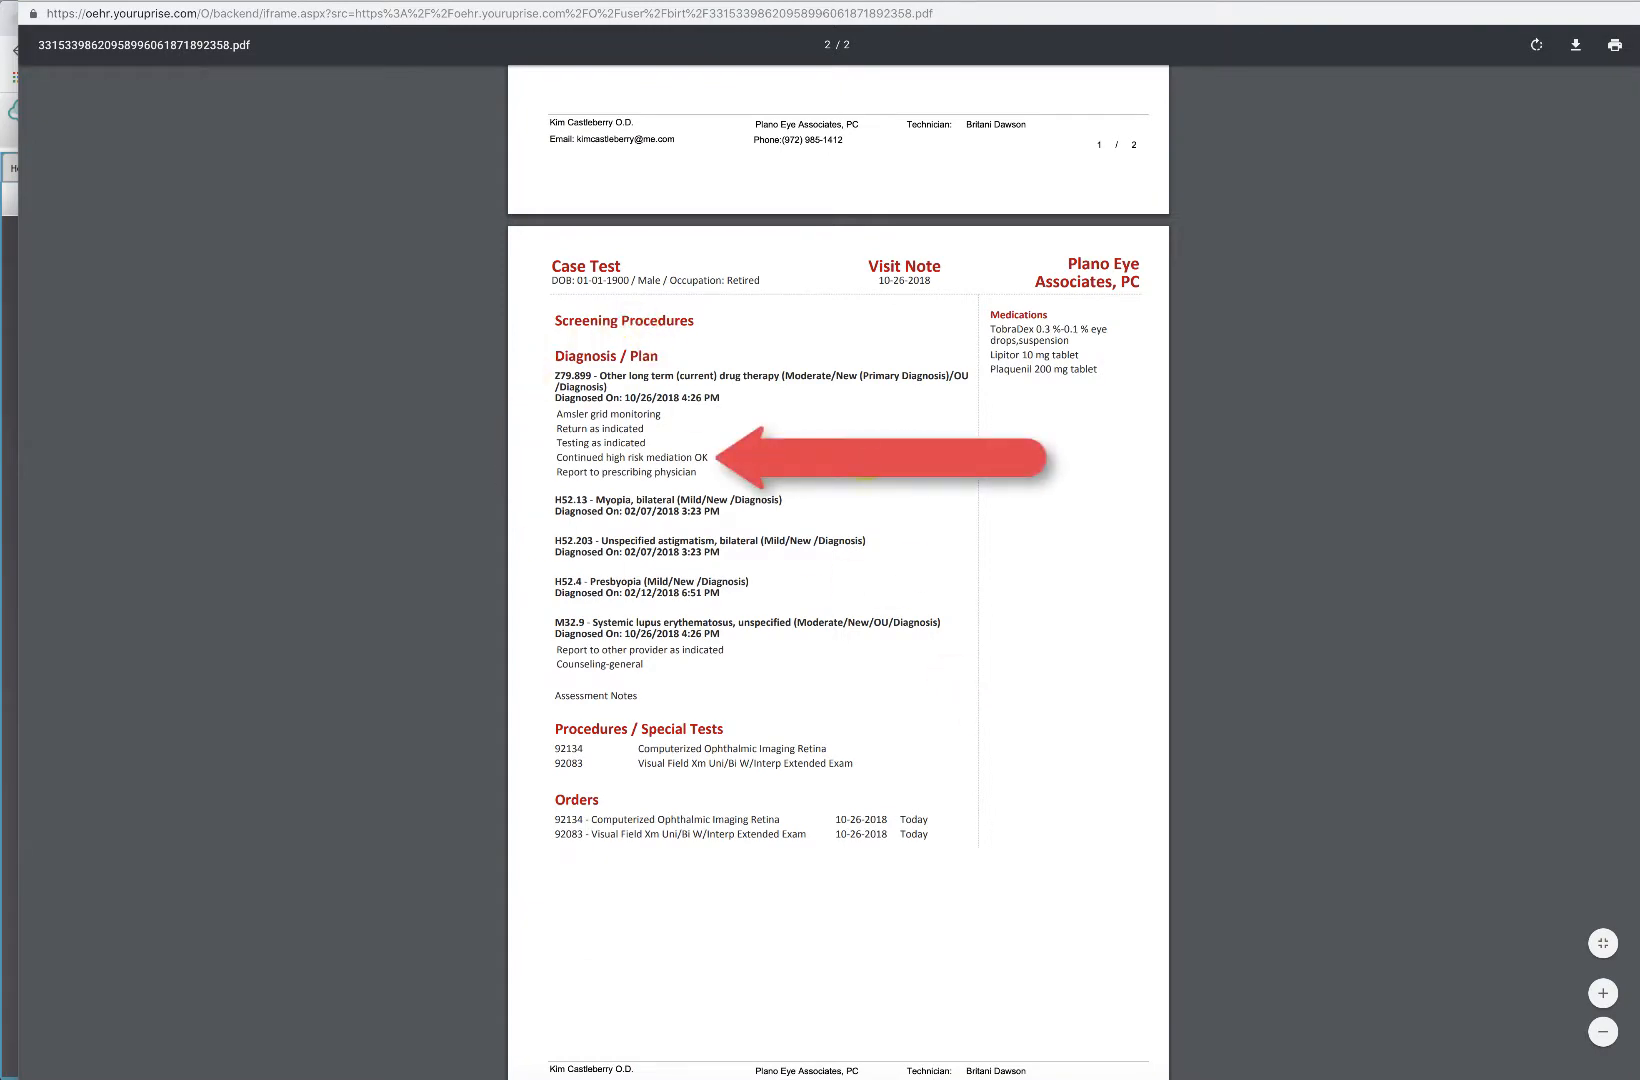
pyautogui.scroll(8, 977, 472)
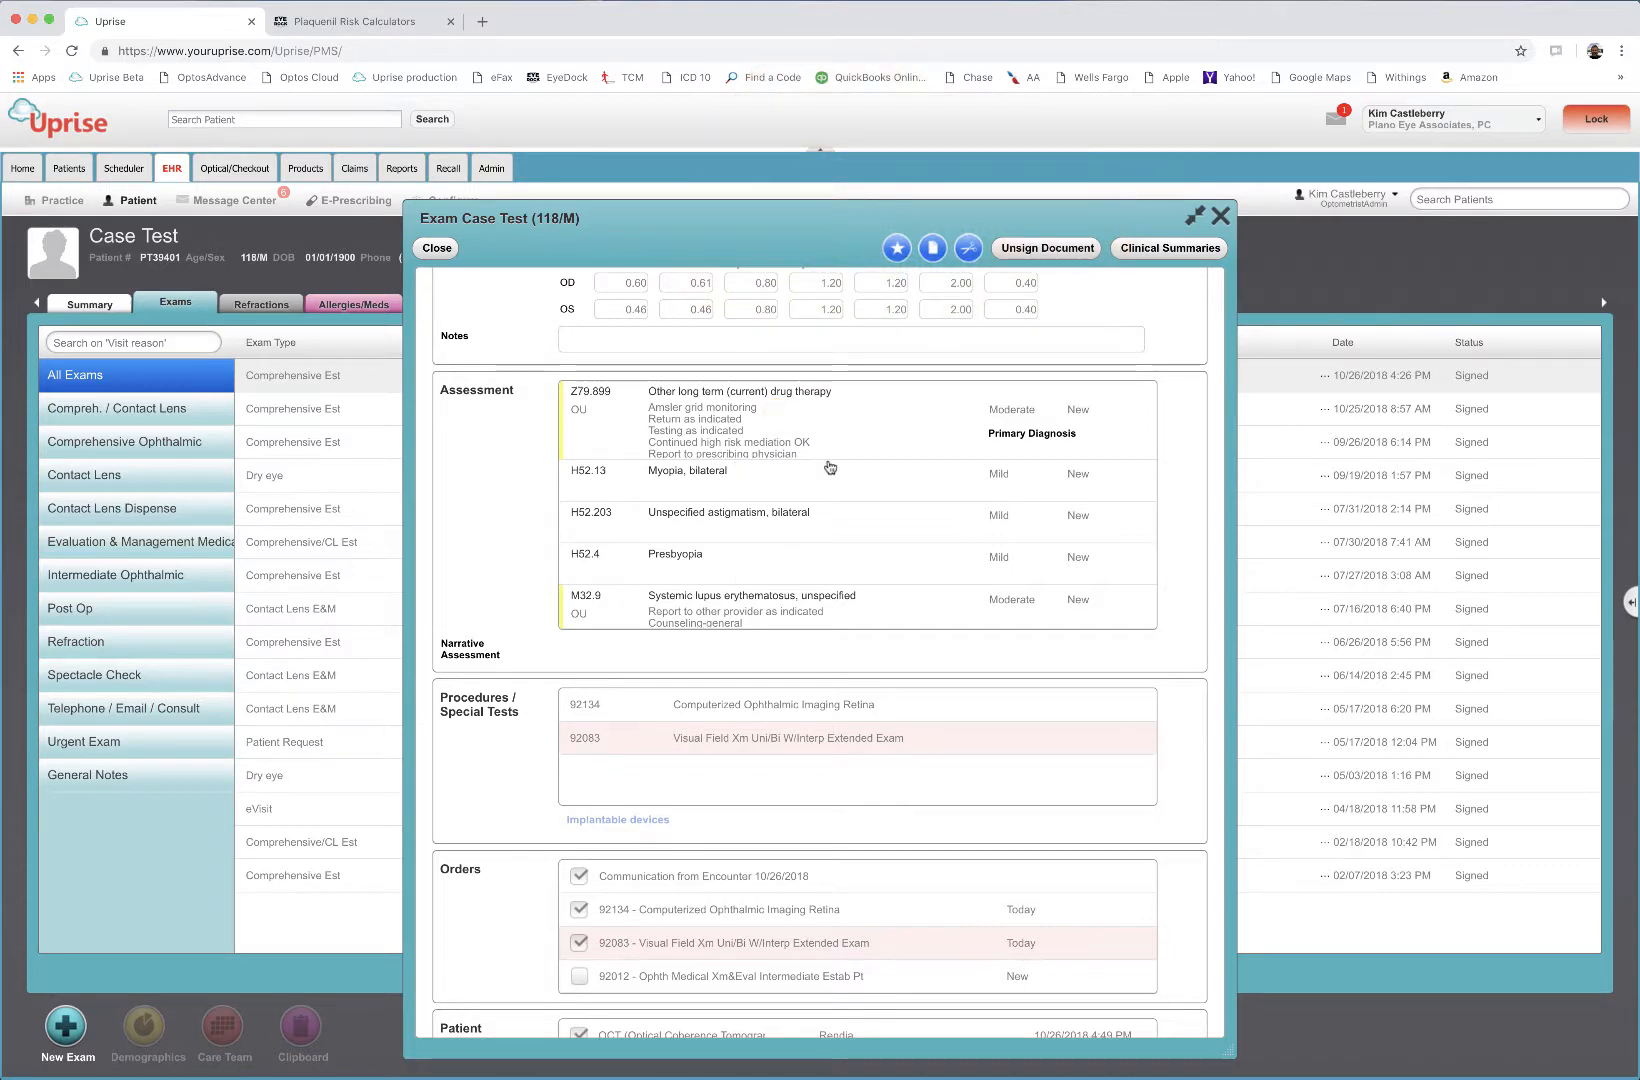
# Open the print template selection for the signed exam and dismiss it without choosing a template
pyautogui.click(933, 250)
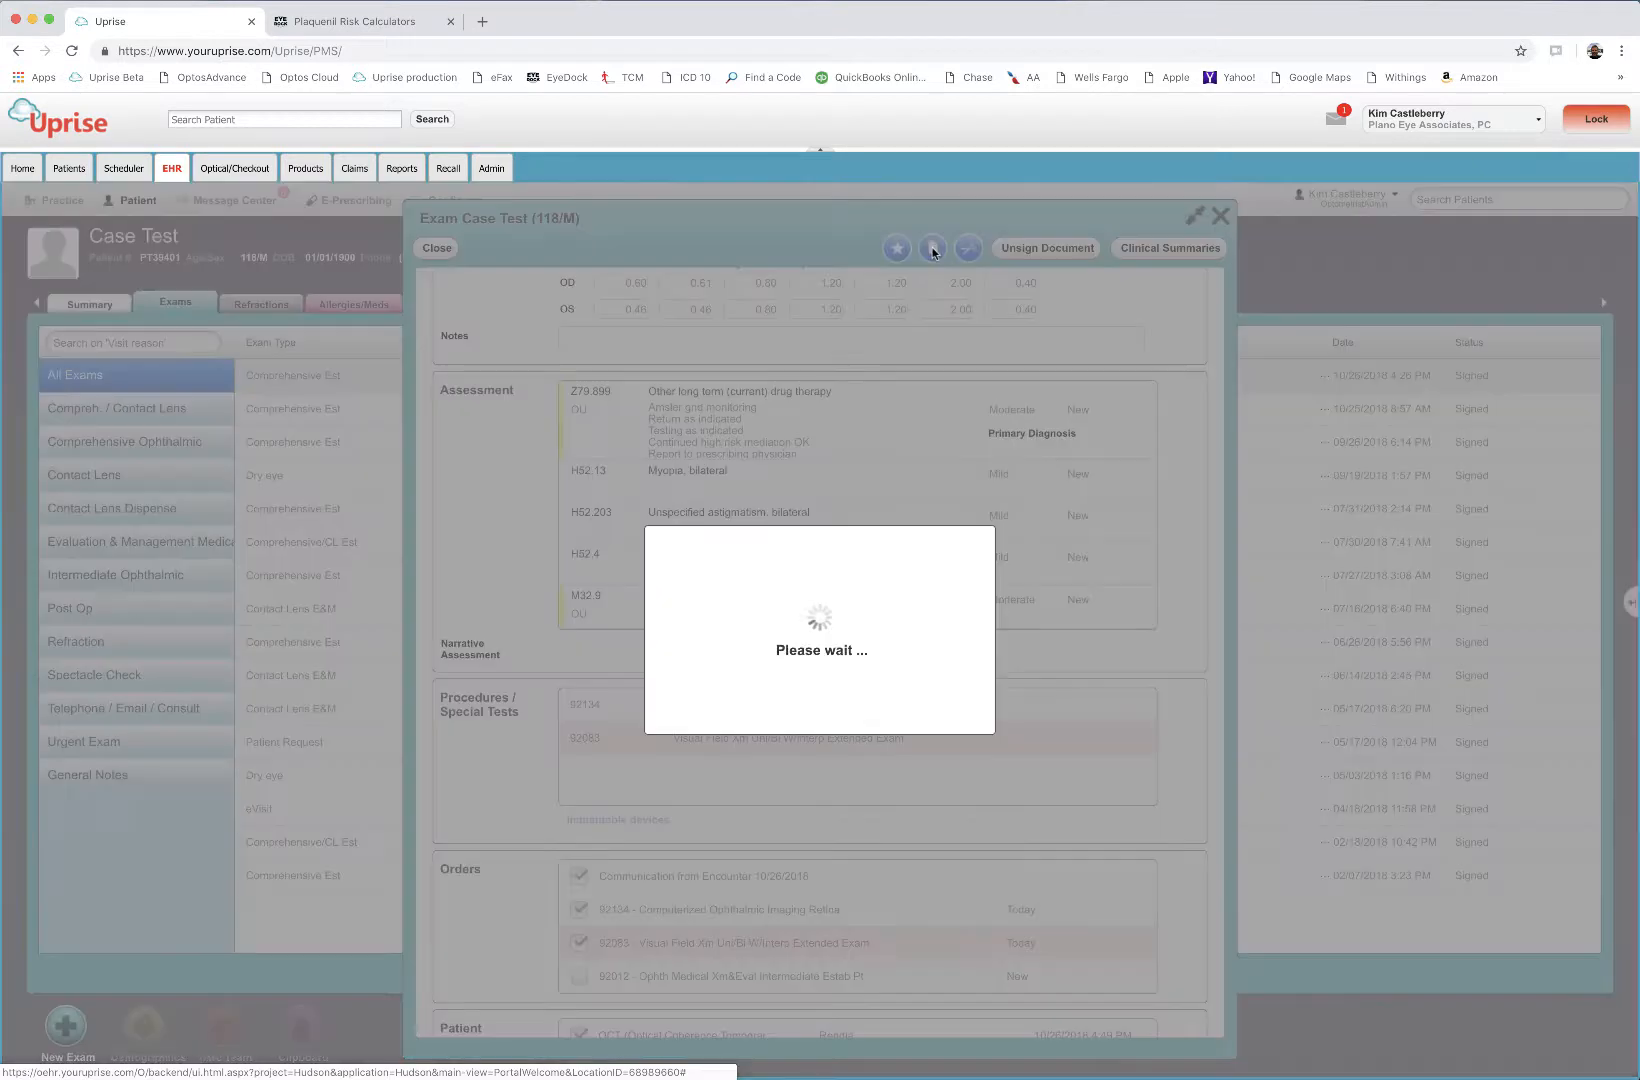
pyautogui.click(906, 323)
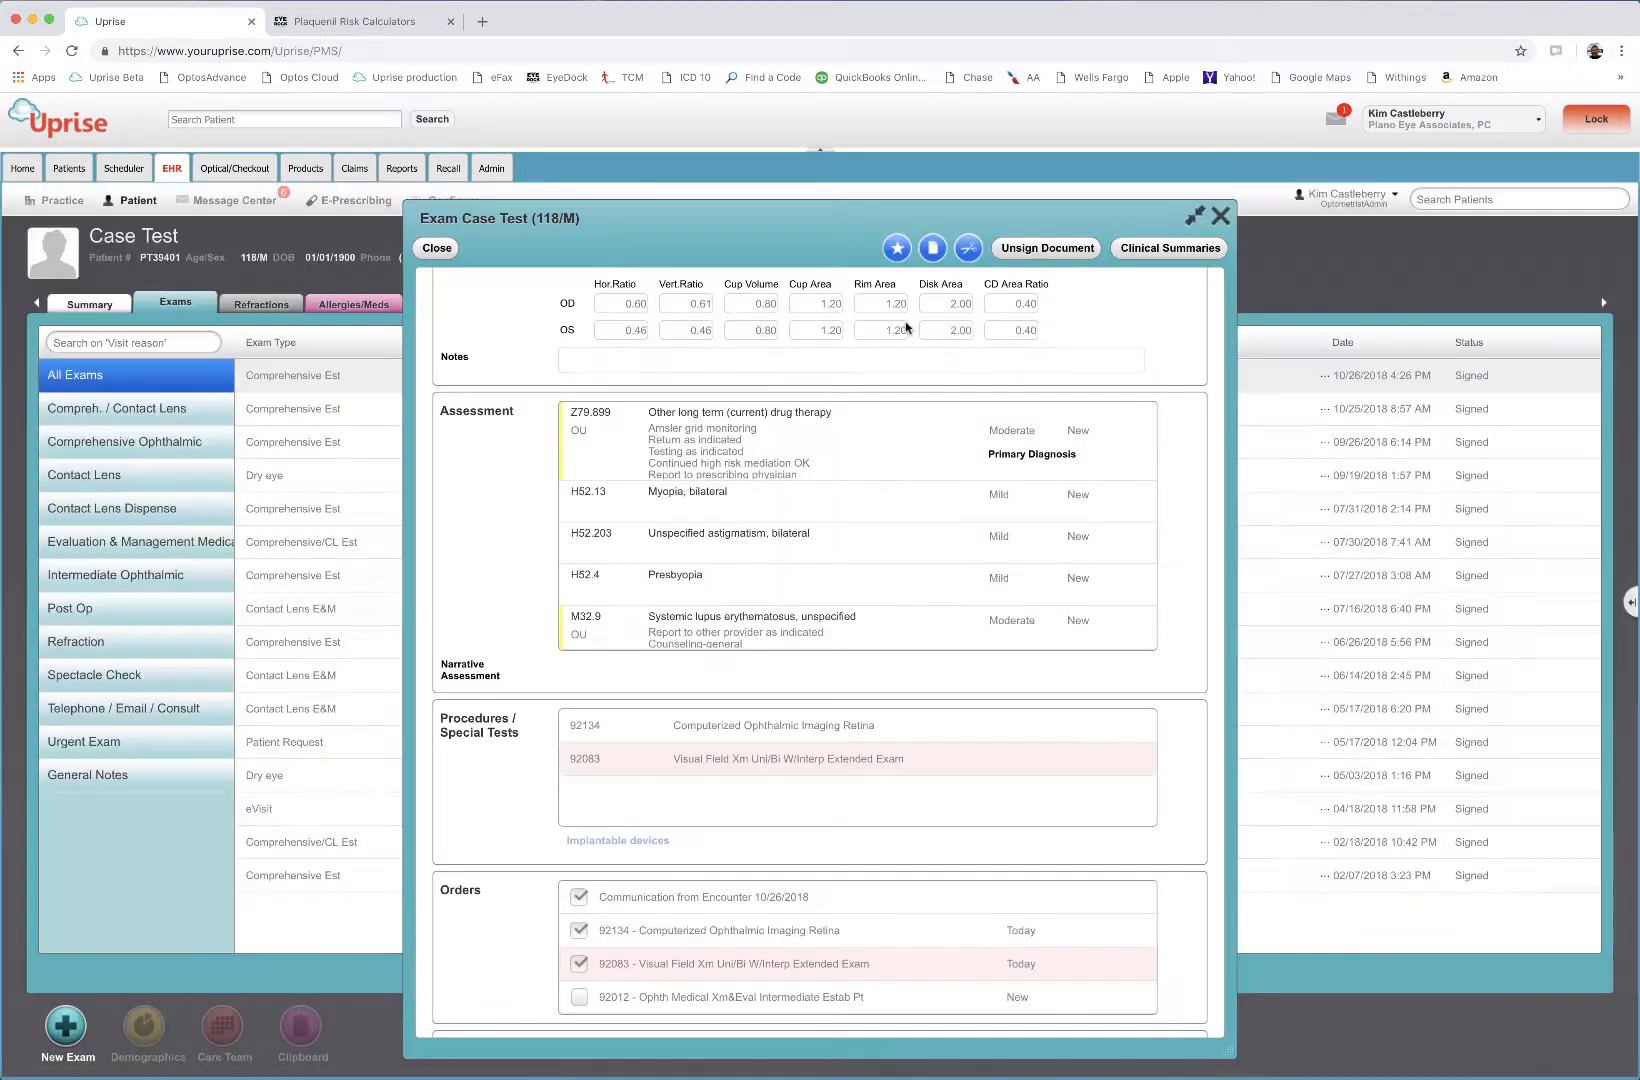